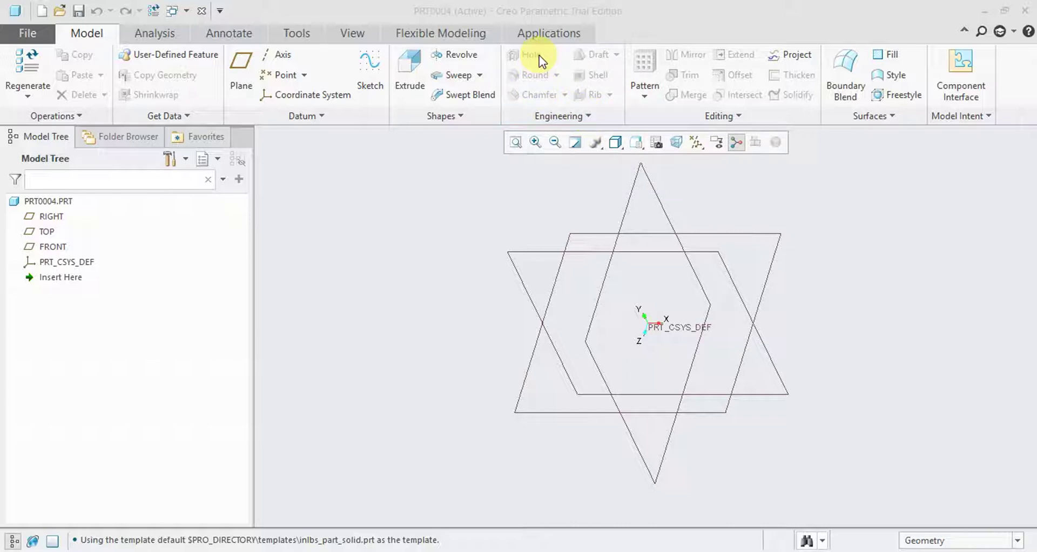
Sketch a centre rectangle around the origin on the TOP plane as Sketch 1.
{"action": "left_click", "coordinate": [766, 235]}
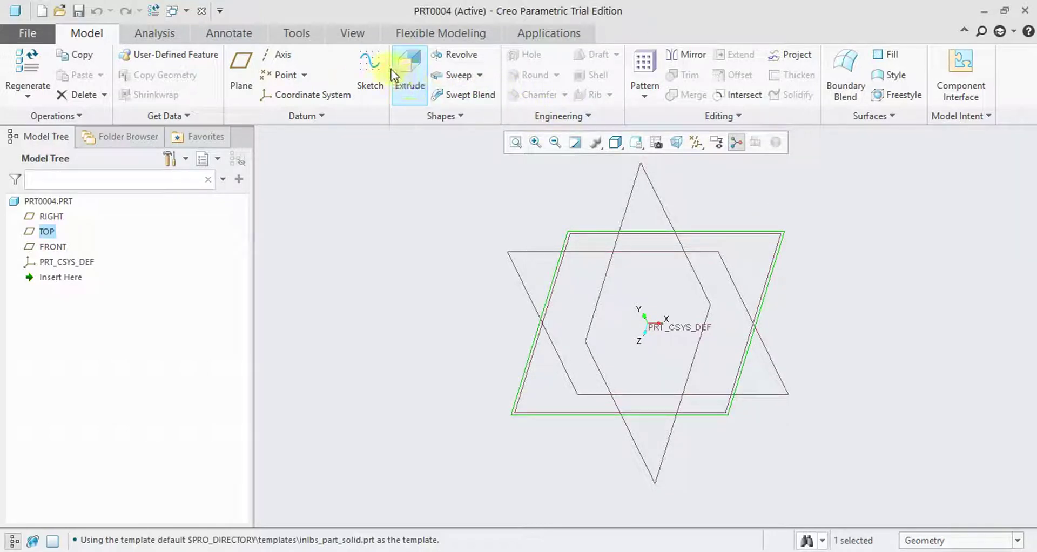
{"action": "left_click", "coordinate": [370, 64]}
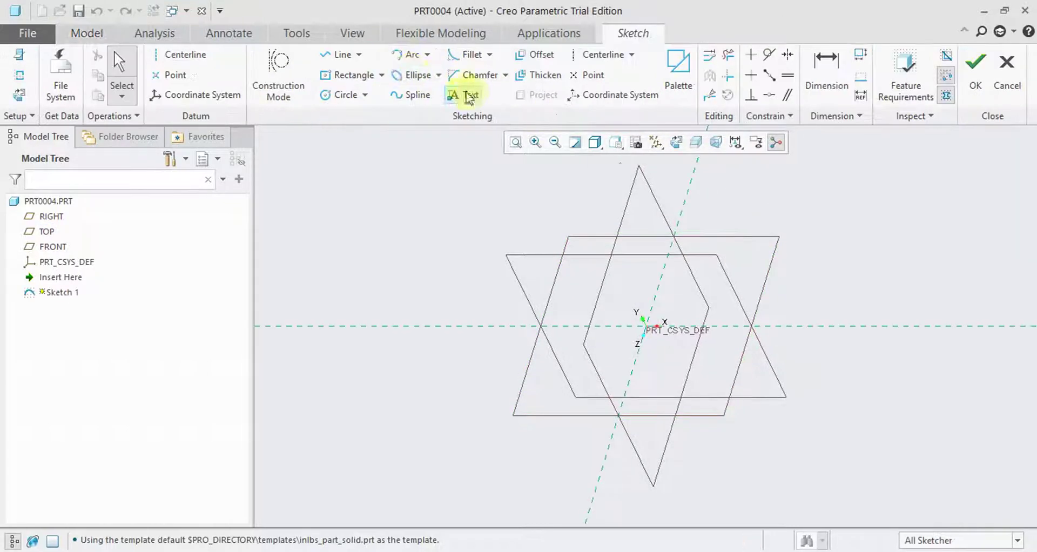
{"action": "left_click", "coordinate": [369, 81]}
{"action": "left_click_drag", "start_coordinate": [658, 330], "coordinate": [847, 218]}
{"action": "left_click", "coordinate": [981, 85]}
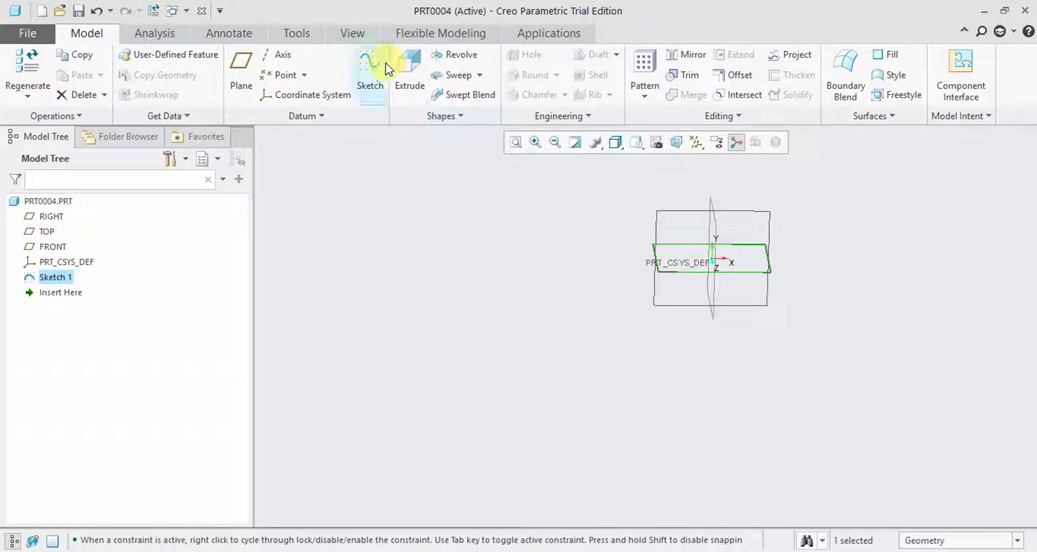
{"action": "left_click", "coordinate": [411, 67]}
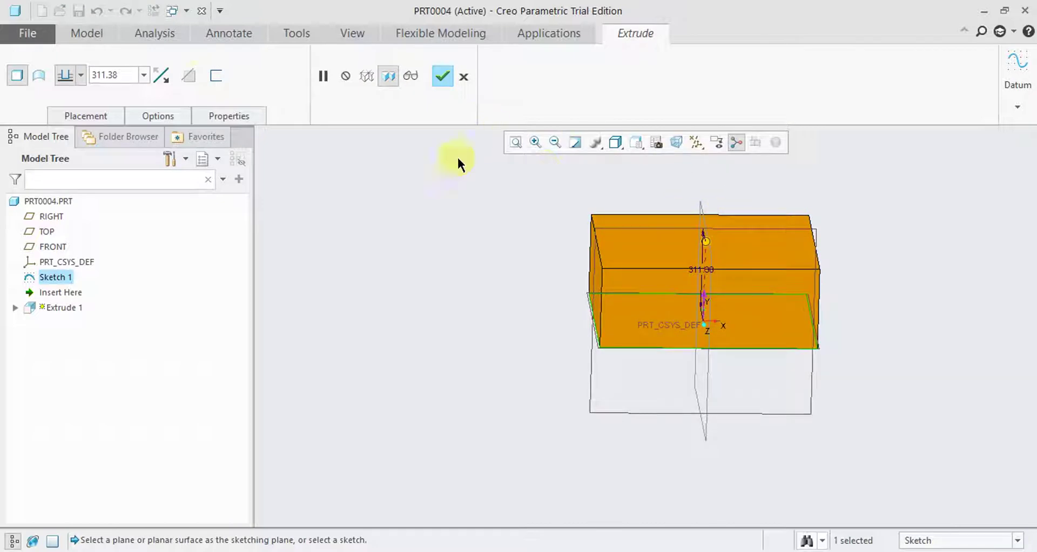
Extrude the rectangle 400 deep into a solid block and return to the default view.
{"action": "double_click", "coordinate": [128, 75]}
{"action": "type", "text": "4"}
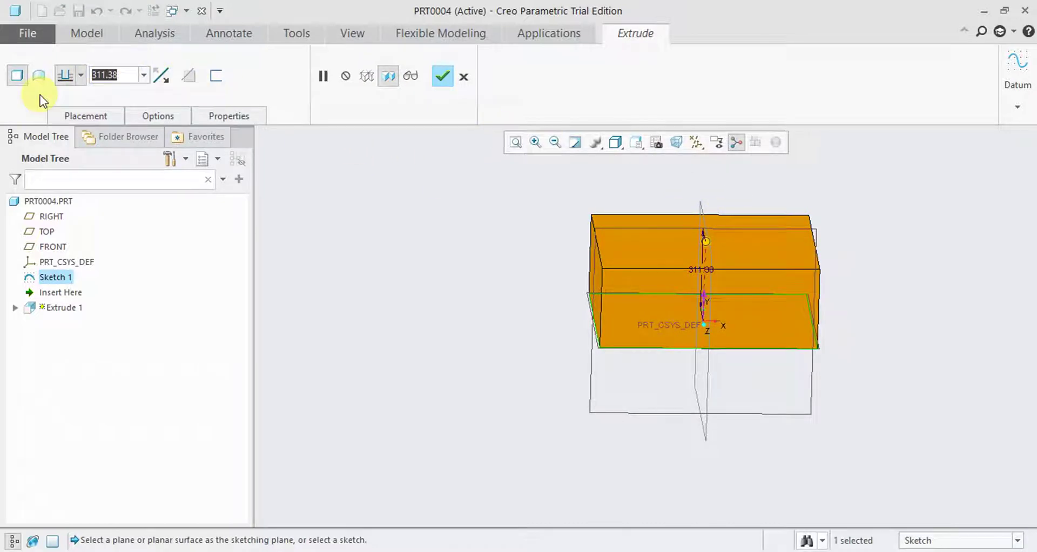
{"action": "type", "text": "00"}
{"action": "key", "text": "Return"}
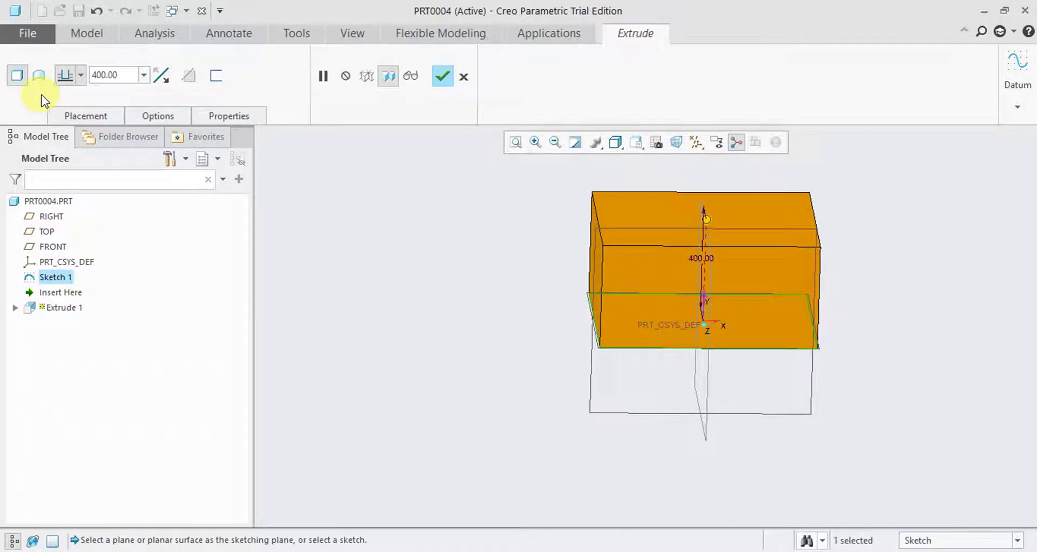
{"action": "left_click", "coordinate": [443, 76]}
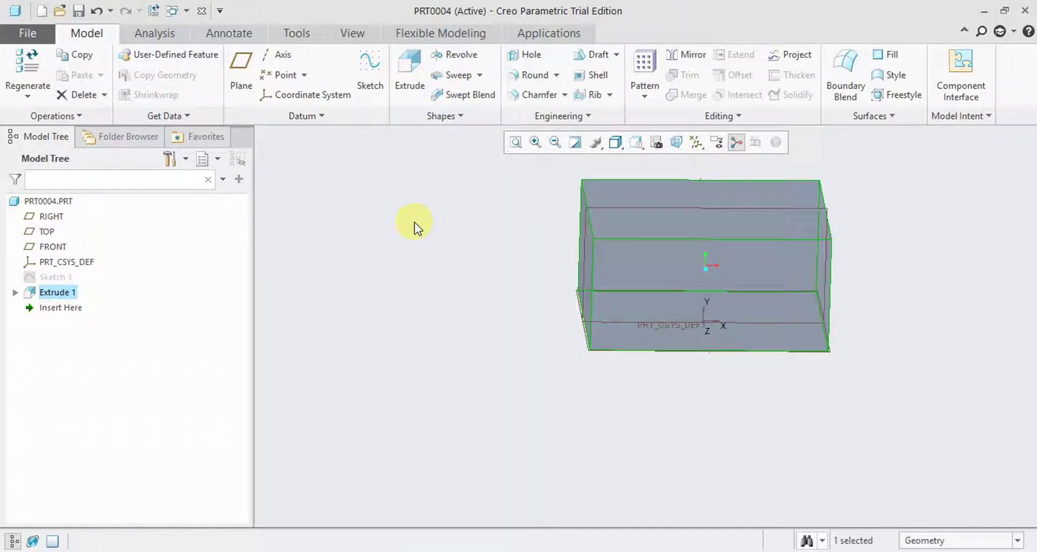
{"action": "middle_click_drag", "start_coordinate": [426, 219], "coordinate": [389, 235]}
{"action": "key", "text": "ctrl+d"}
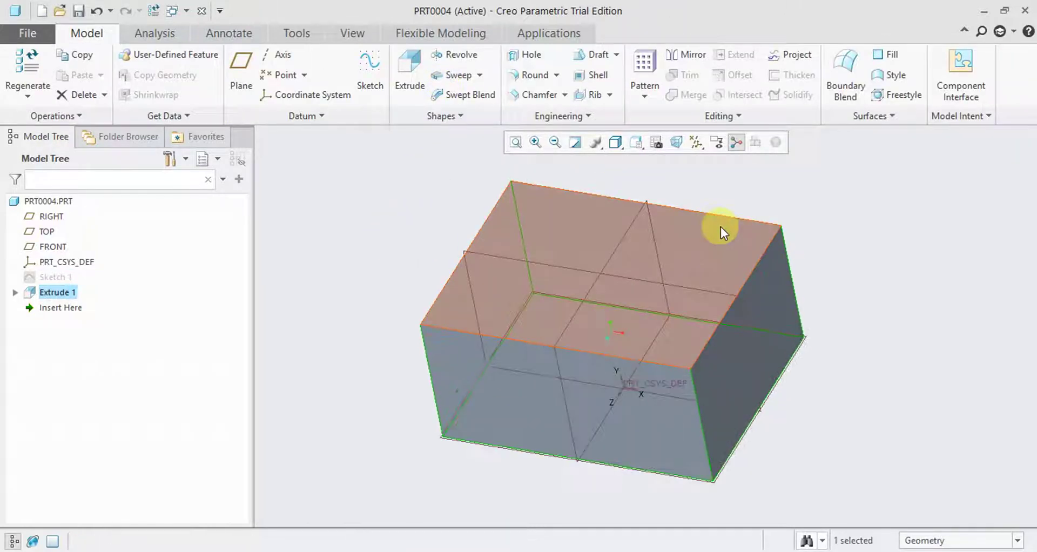
{"action": "left_click", "coordinate": [697, 142]}
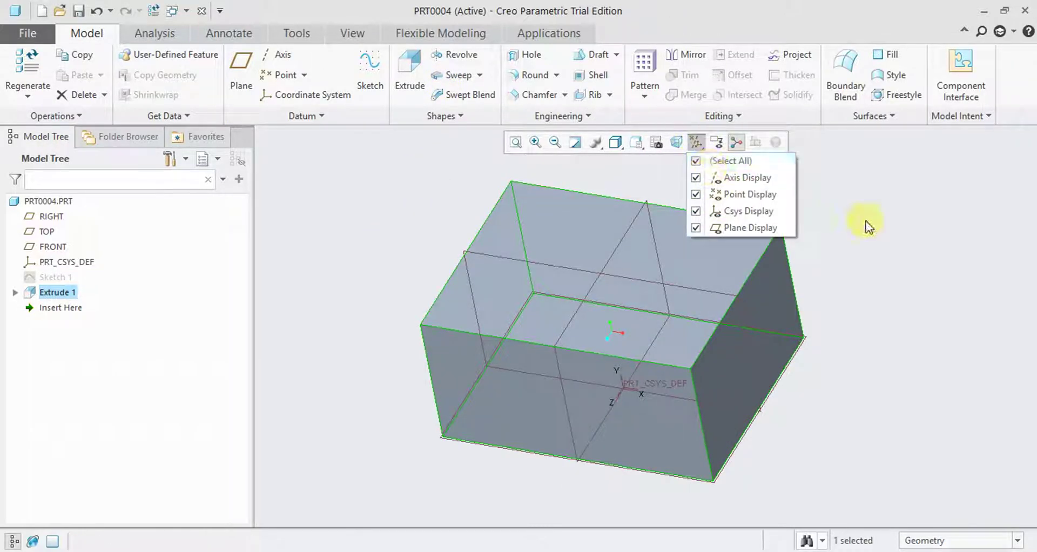
{"action": "left_click", "coordinate": [522, 54]}
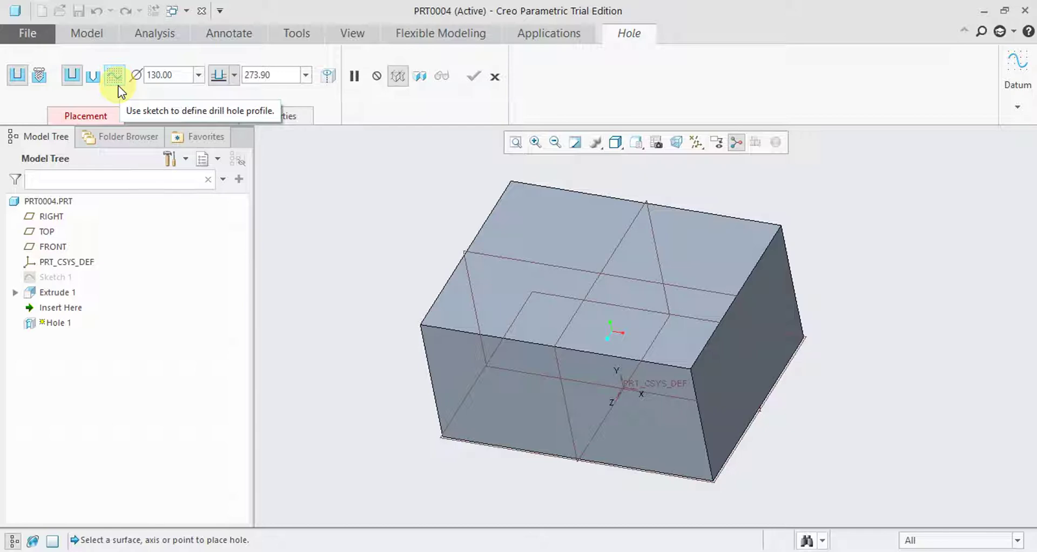
Set the block's top face as the new hole's placement reference.
{"action": "left_click", "coordinate": [87, 119]}
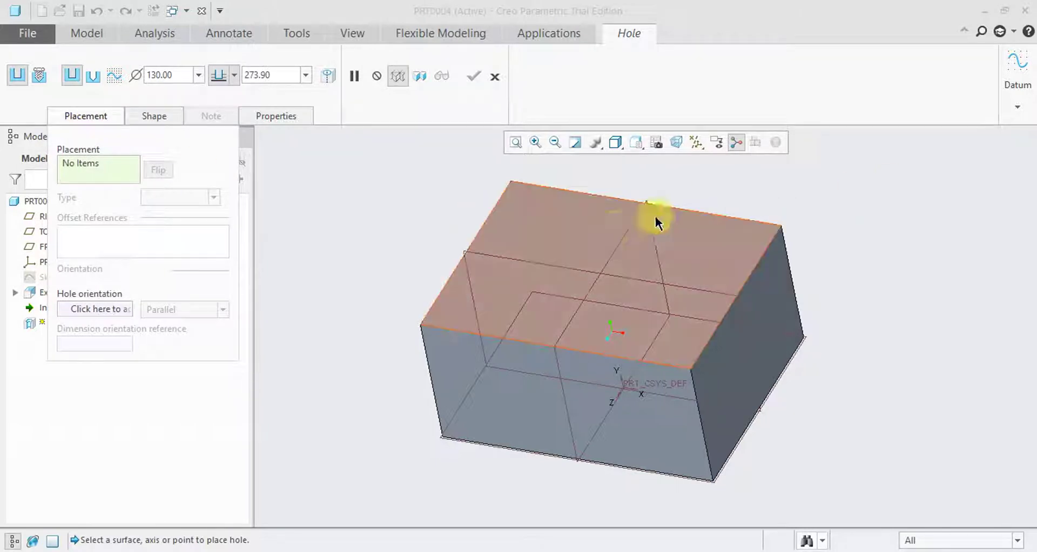
{"action": "left_click", "coordinate": [580, 246]}
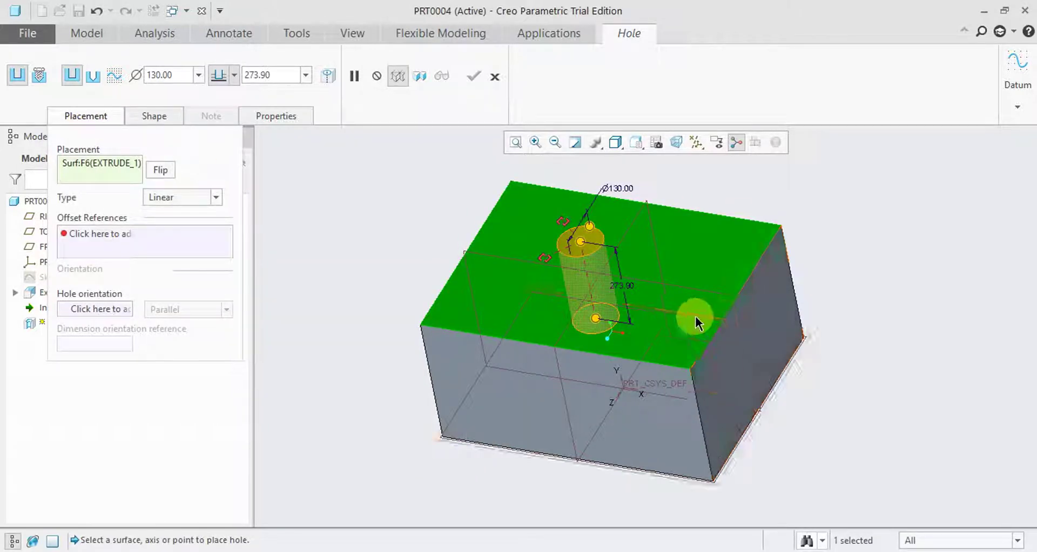
{"action": "scroll", "coordinate": [700, 292], "scroll_direction": "down", "scroll_amount": 3}
{"action": "scroll", "coordinate": [699, 289], "scroll_direction": "up", "scroll_amount": 2}
{"action": "scroll", "coordinate": [680, 290], "scroll_direction": "up", "scroll_amount": 1}
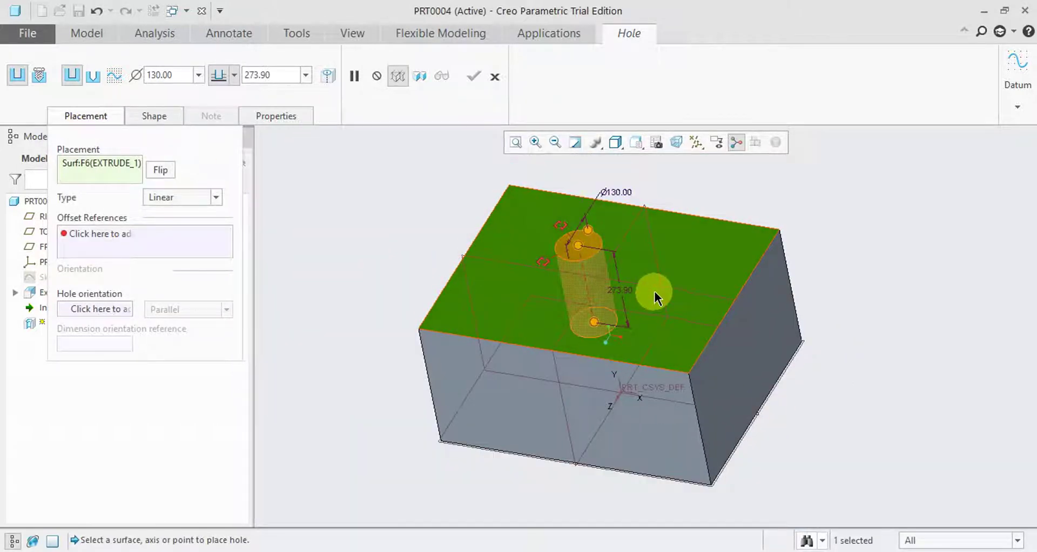
{"action": "scroll", "coordinate": [662, 289], "scroll_direction": "up", "scroll_amount": 2}
{"action": "scroll", "coordinate": [637, 284], "scroll_direction": "up", "scroll_amount": 1}
{"action": "scroll", "coordinate": [605, 282], "scroll_direction": "down", "scroll_amount": 3}
{"action": "scroll", "coordinate": [600, 289], "scroll_direction": "up", "scroll_amount": 3}
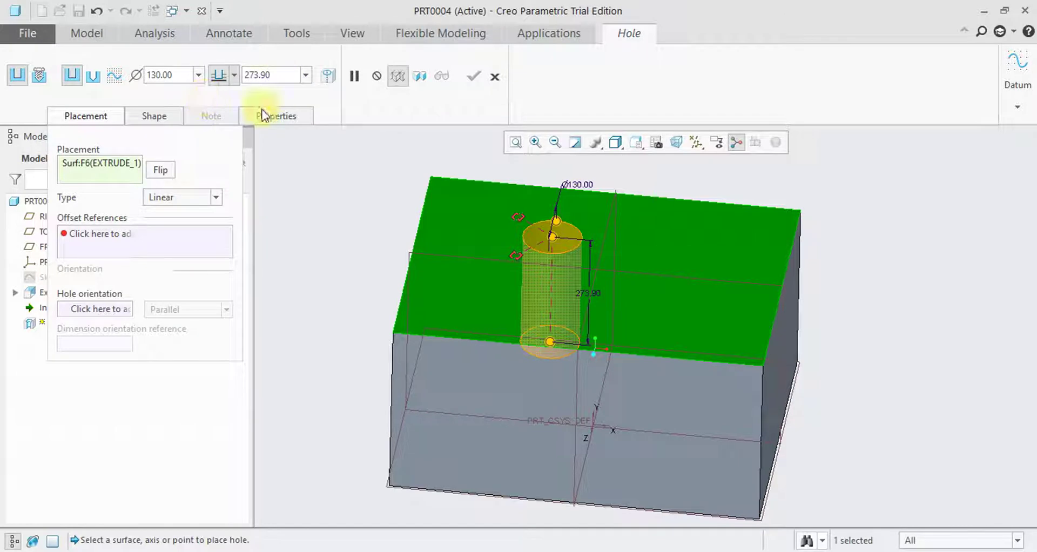
Nudge the hole on the top face, leaving edge offsets of 191.36 and 292.50.
{"action": "mouse_move", "coordinate": [500, 204]}
{"action": "middle_mouse_down"}
{"action": "mouse_move", "coordinate": [486, 196]}
{"action": "mouse_move", "coordinate": [513, 204]}
{"action": "middle_mouse_up"}
{"action": "scroll", "coordinate": [549, 216], "scroll_direction": "down", "scroll_amount": 3}
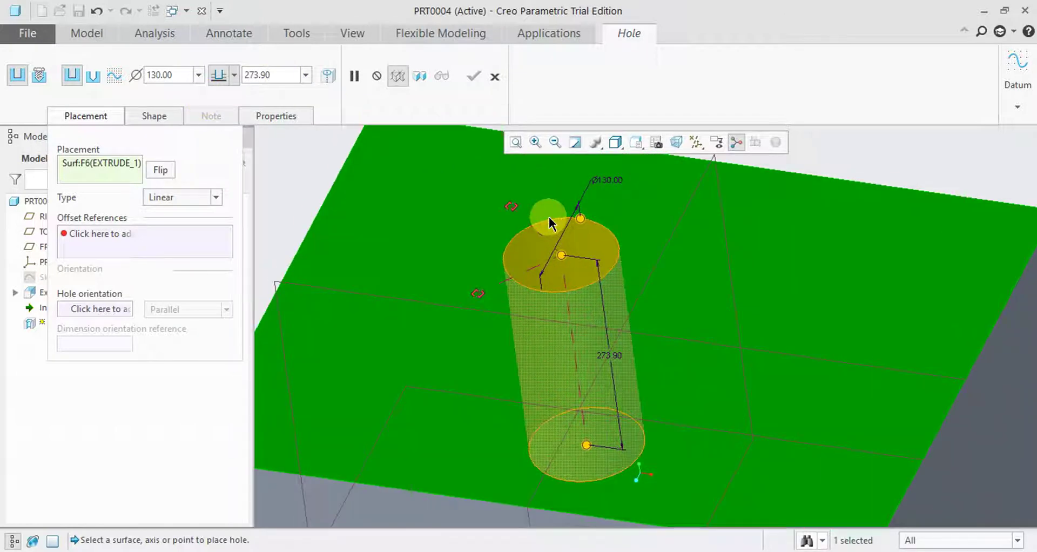
{"action": "scroll", "coordinate": [548, 216], "scroll_direction": "up", "scroll_amount": 3}
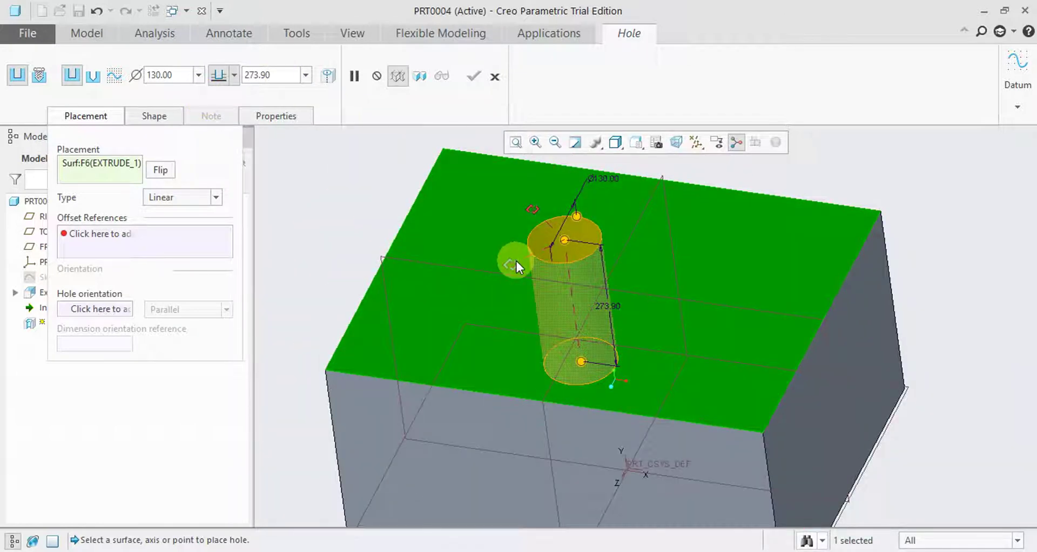
{"action": "left_click_drag", "start_coordinate": [539, 213], "coordinate": [541, 212]}
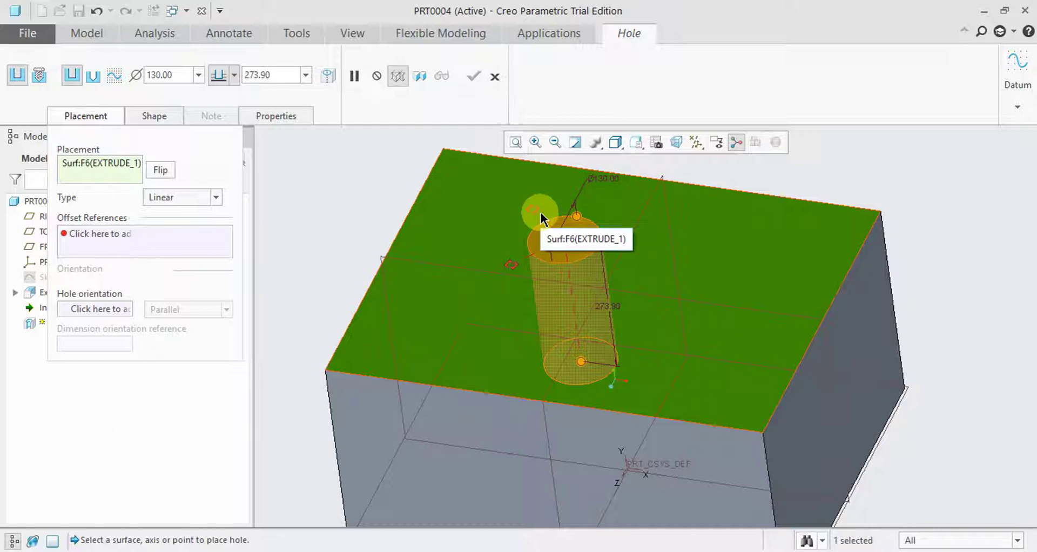
{"action": "scroll", "coordinate": [601, 243], "scroll_direction": "down", "scroll_amount": 2}
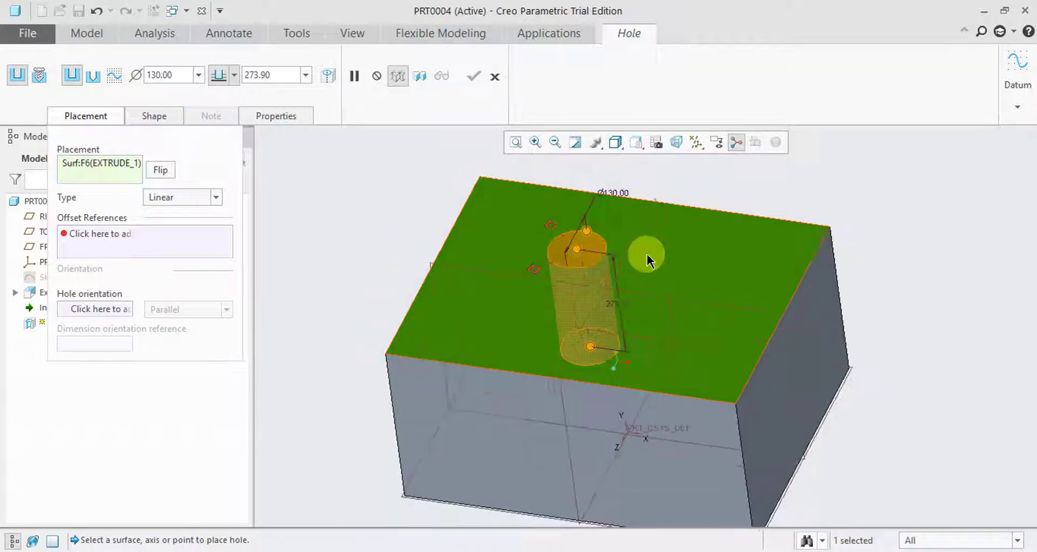
{"action": "scroll", "coordinate": [643, 254], "scroll_direction": "up", "scroll_amount": 3}
{"action": "scroll", "coordinate": [586, 225], "scroll_direction": "down", "scroll_amount": 3}
{"action": "scroll", "coordinate": [476, 226], "scroll_direction": "up", "scroll_amount": 1}
{"action": "scroll", "coordinate": [539, 254], "scroll_direction": "up", "scroll_amount": 1}
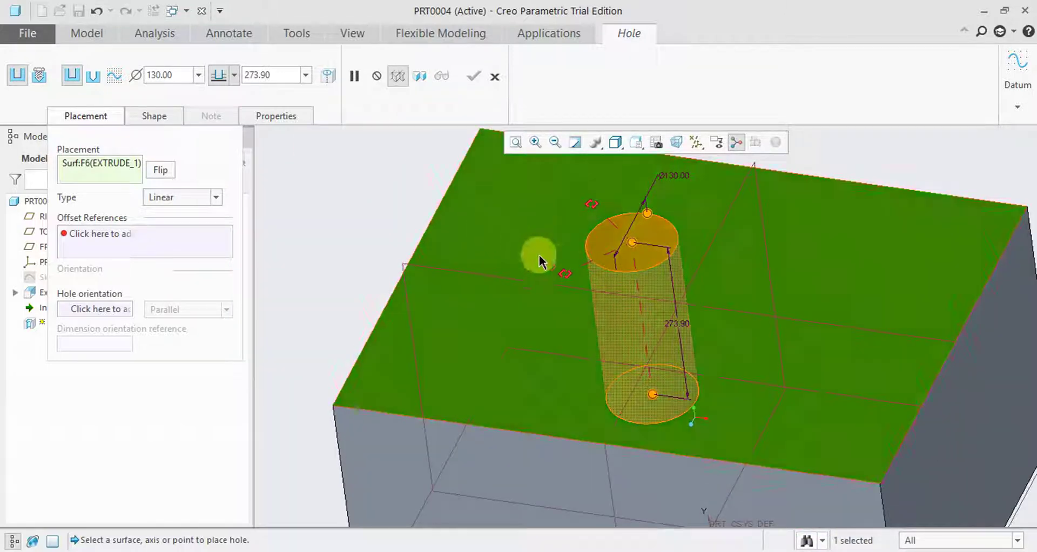
{"action": "scroll", "coordinate": [636, 196], "scroll_direction": "down", "scroll_amount": 2}
{"action": "scroll", "coordinate": [621, 197], "scroll_direction": "up", "scroll_amount": 3}
Reference the hole's two offsets to the top and left edges of the face.
{"action": "left_click_drag", "start_coordinate": [547, 246], "coordinate": [606, 192]}
{"action": "mouse_move", "coordinate": [521, 317]}
{"action": "left_mouse_down"}
{"action": "mouse_move", "coordinate": [383, 265]}
{"action": "mouse_move", "coordinate": [400, 271]}
{"action": "left_mouse_up"}
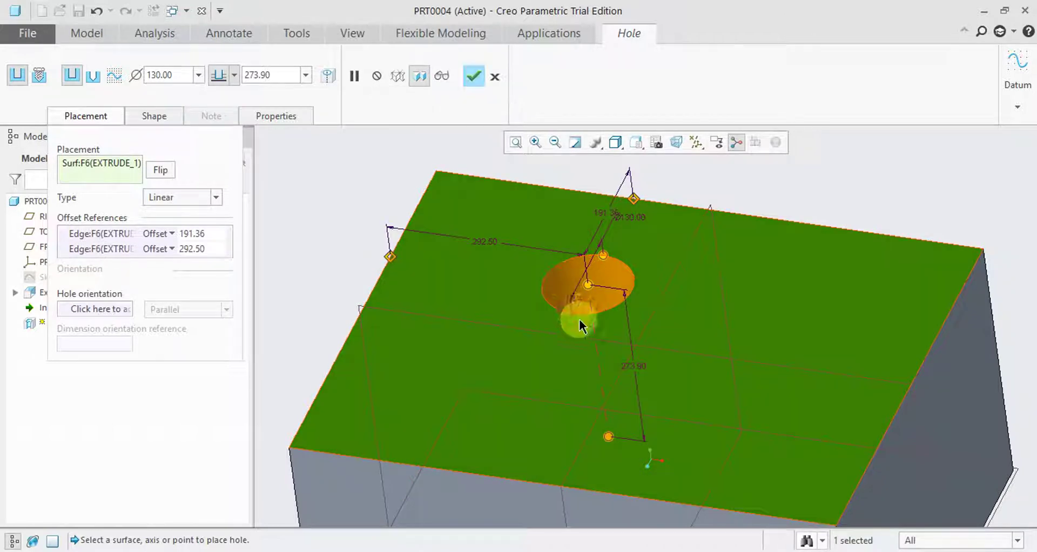
{"action": "scroll", "coordinate": [572, 278], "scroll_direction": "up", "scroll_amount": 1}
{"action": "scroll", "coordinate": [573, 279], "scroll_direction": "down", "scroll_amount": 1}
{"action": "mouse_move", "coordinate": [616, 296]}
{"action": "middle_mouse_down"}
{"action": "mouse_move", "coordinate": [621, 324]}
{"action": "mouse_move", "coordinate": [575, 334]}
{"action": "mouse_move", "coordinate": [622, 302]}
{"action": "mouse_move", "coordinate": [613, 268]}
{"action": "mouse_move", "coordinate": [613, 278]}
{"action": "middle_mouse_up"}
{"action": "scroll", "coordinate": [576, 335], "scroll_direction": "up", "scroll_amount": 2}
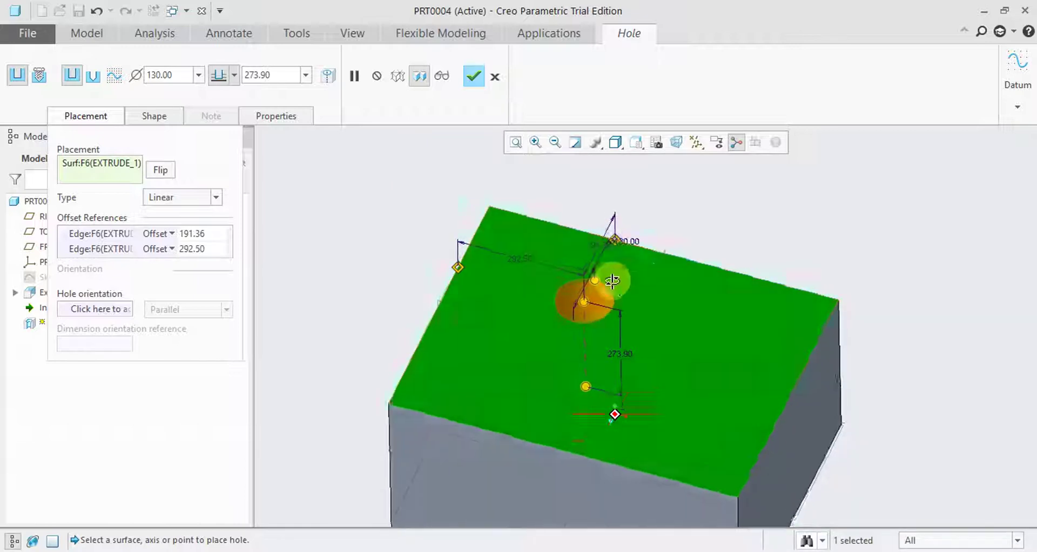
{"action": "scroll", "coordinate": [611, 283], "scroll_direction": "down", "scroll_amount": 3}
{"action": "scroll", "coordinate": [611, 283], "scroll_direction": "up", "scroll_amount": 3}
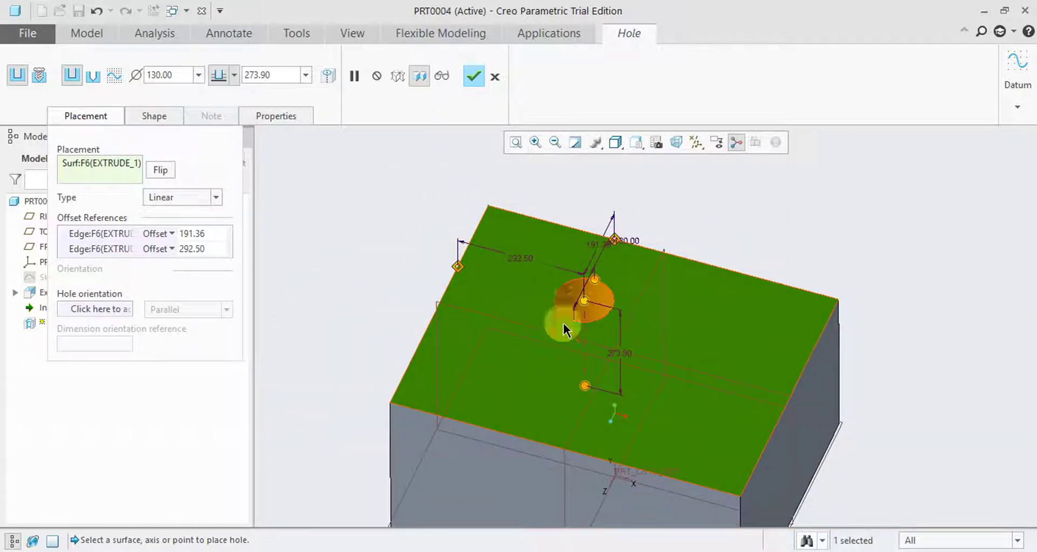
{"action": "scroll", "coordinate": [585, 314], "scroll_direction": "down", "scroll_amount": 1}
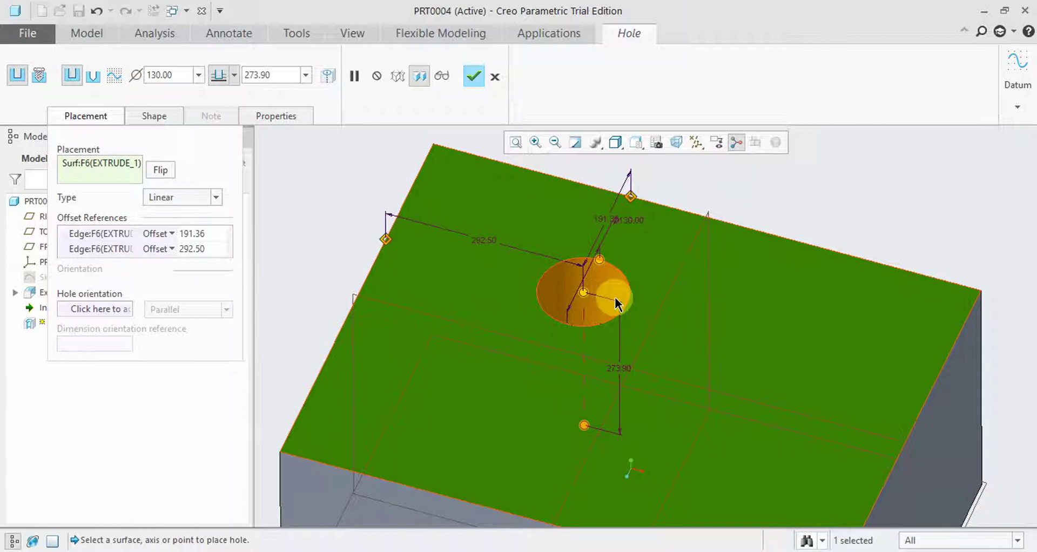
Set the hole diameter to 100 and its edge offsets to 250 and 300.
{"action": "double_click", "coordinate": [628, 218]}
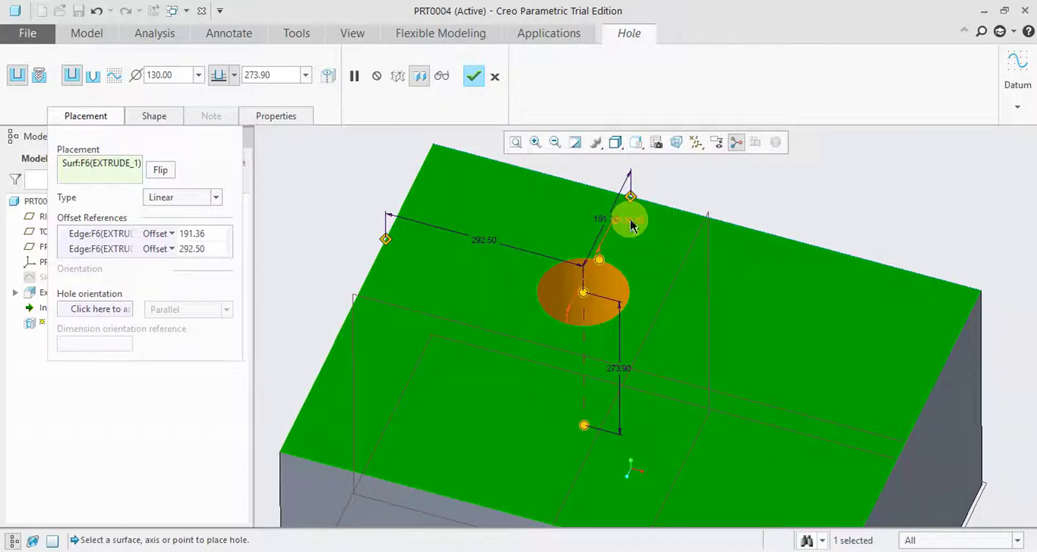
{"action": "type", "text": "100"}
{"action": "key", "text": "Return"}
{"action": "double_click", "coordinate": [599, 220]}
{"action": "type", "text": "250"}
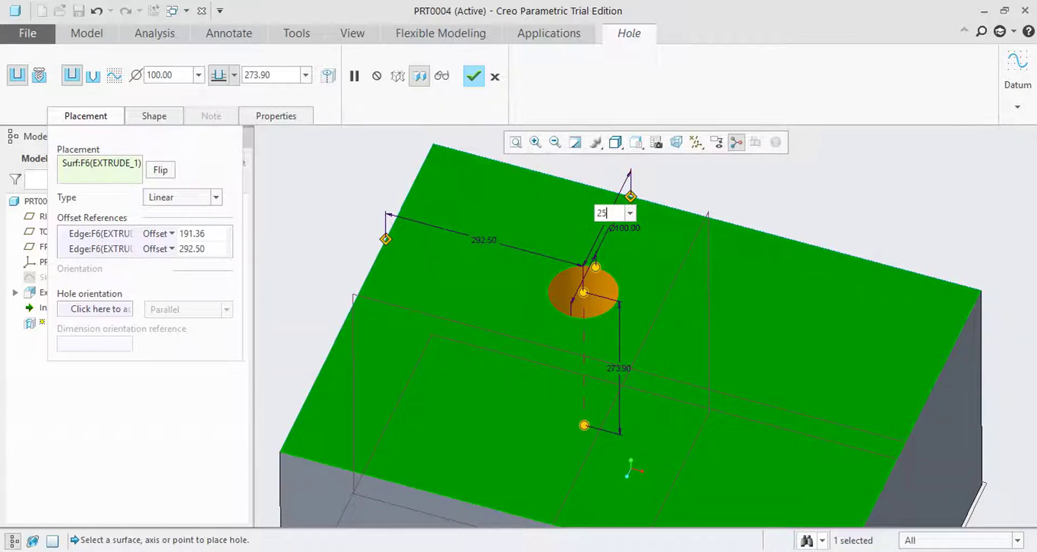
{"action": "key", "text": "Return"}
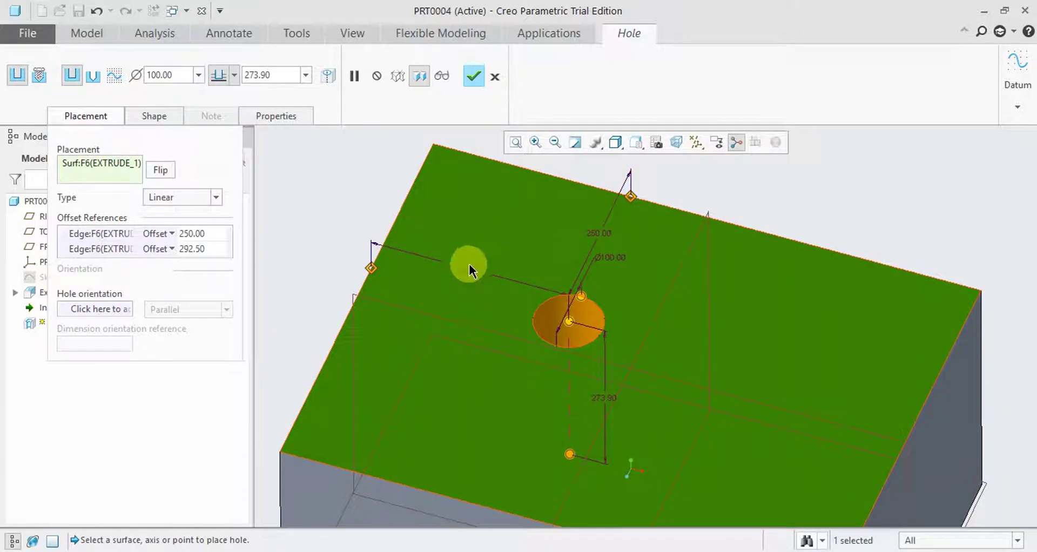
{"action": "double_click", "coordinate": [465, 270]}
{"action": "type", "text": "300"}
{"action": "key", "text": "Return"}
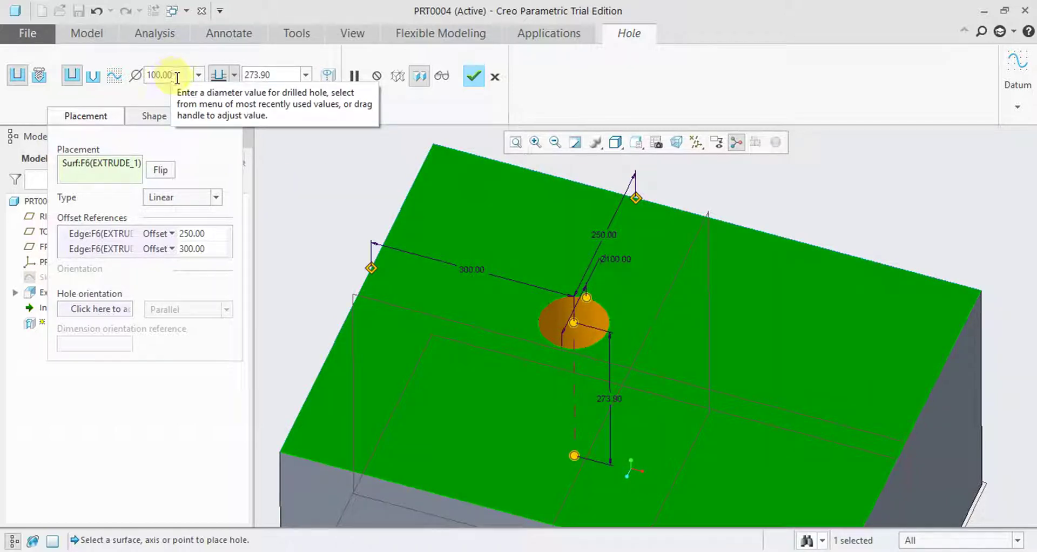
Set Hole 1's depth to To Selected (273.90) and finish the Ø100 hole.
{"action": "left_click", "coordinate": [234, 76]}
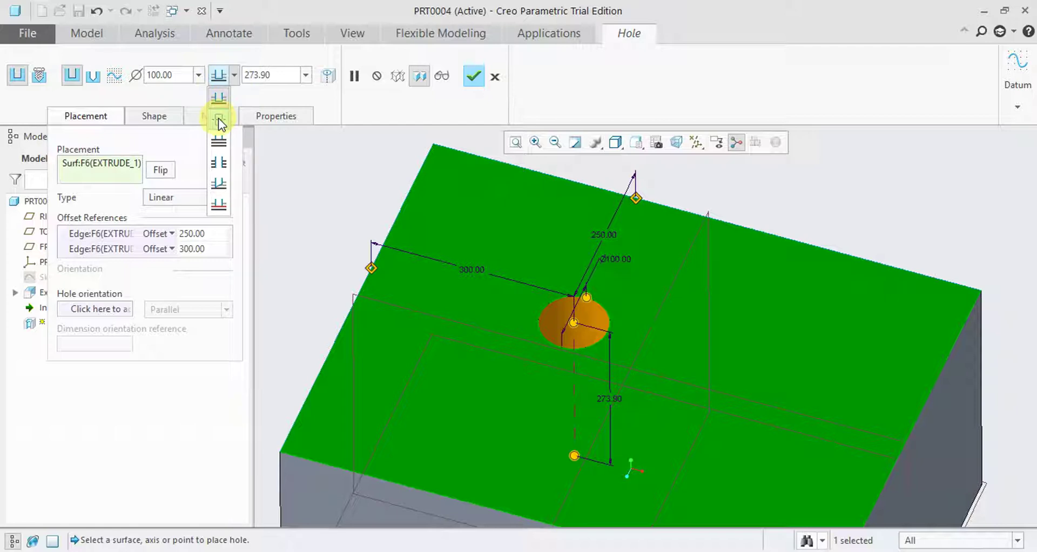
{"action": "mouse_move", "coordinate": [218, 120]}
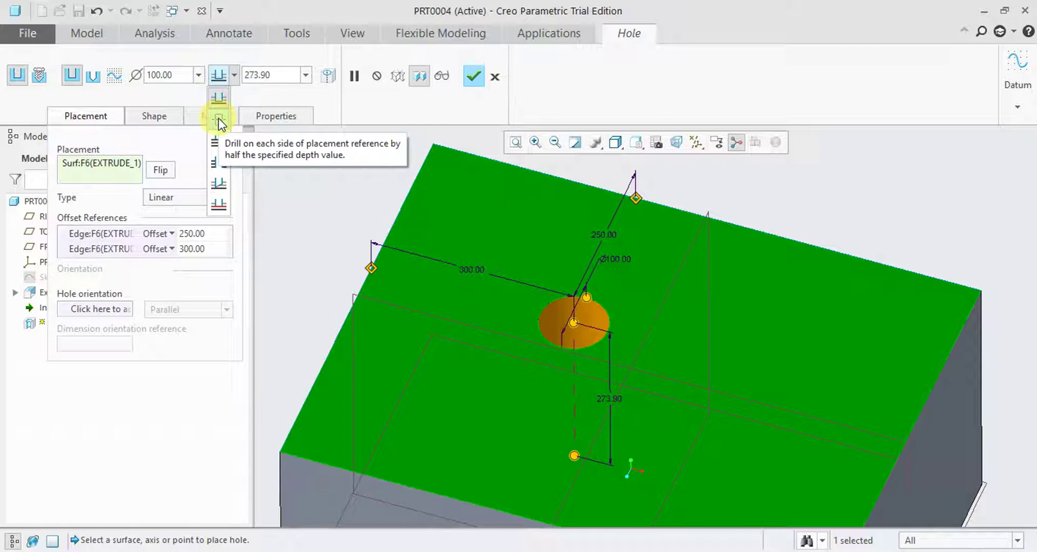
{"action": "left_click", "coordinate": [218, 203]}
{"action": "mouse_move", "coordinate": [537, 255]}
{"action": "middle_mouse_down"}
{"action": "mouse_move", "coordinate": [535, 174]}
{"action": "mouse_move", "coordinate": [497, 241]}
{"action": "middle_mouse_up"}
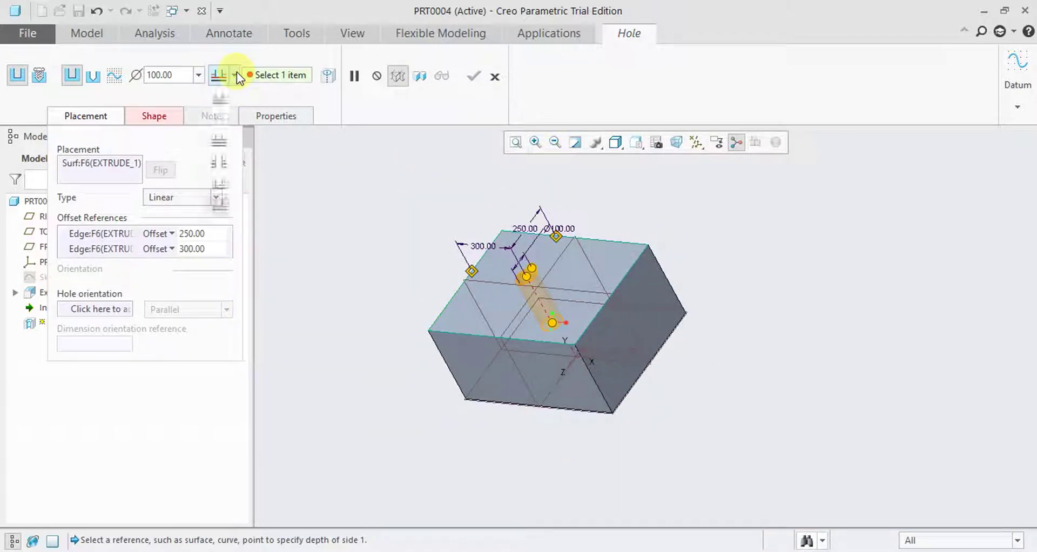
{"action": "left_click", "coordinate": [227, 164]}
{"action": "mouse_move", "coordinate": [433, 273]}
{"action": "middle_mouse_down"}
{"action": "mouse_move", "coordinate": [463, 164]}
{"action": "mouse_move", "coordinate": [421, 287]}
{"action": "mouse_move", "coordinate": [437, 255]}
{"action": "mouse_move", "coordinate": [463, 270]}
{"action": "middle_mouse_up"}
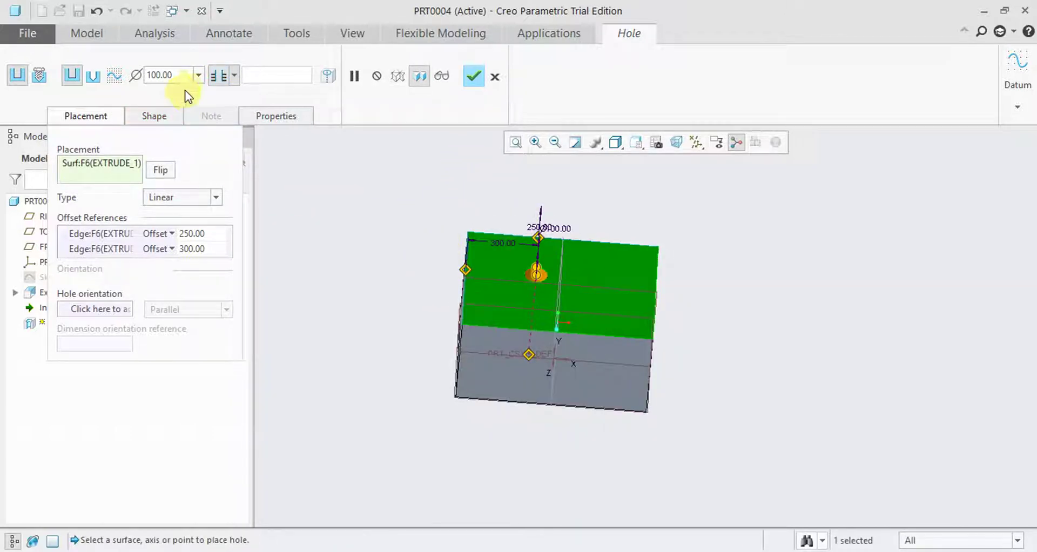
{"action": "left_click", "coordinate": [235, 77]}
{"action": "left_click", "coordinate": [222, 97]}
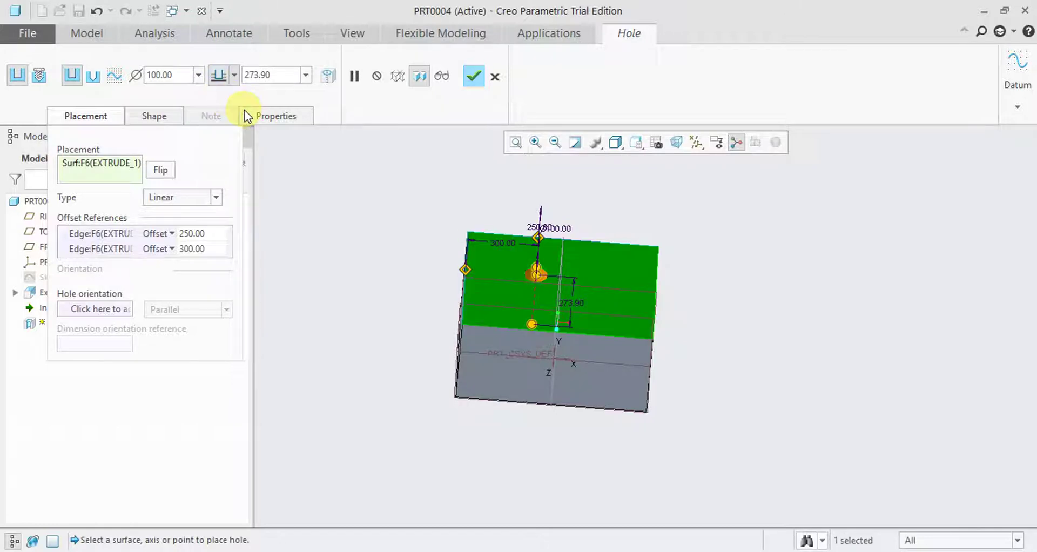
{"action": "key", "text": "ctrl+d"}
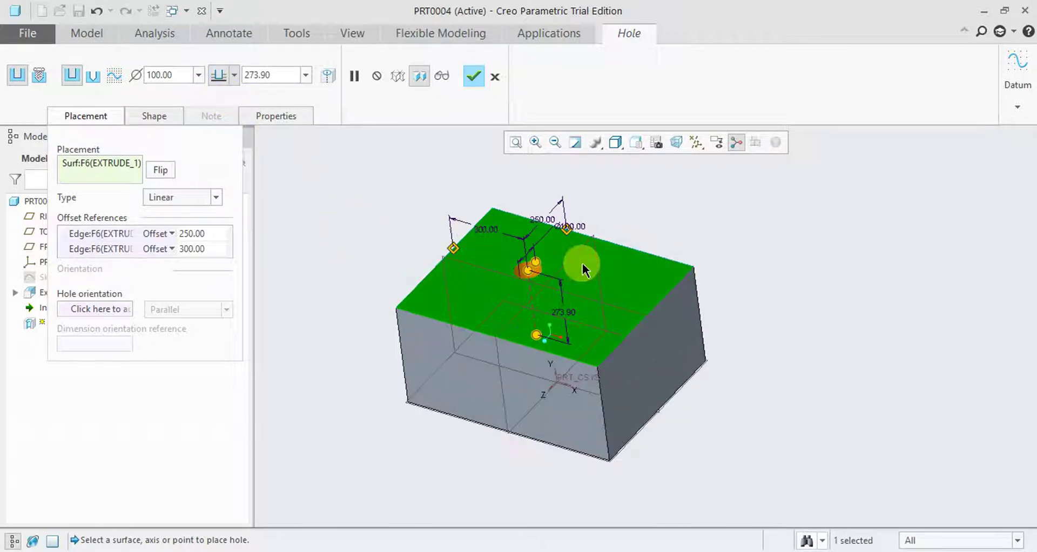
{"action": "mouse_move", "coordinate": [532, 228]}
{"action": "middle_mouse_down"}
{"action": "mouse_move", "coordinate": [510, 301]}
{"action": "mouse_move", "coordinate": [498, 280]}
{"action": "middle_mouse_up"}
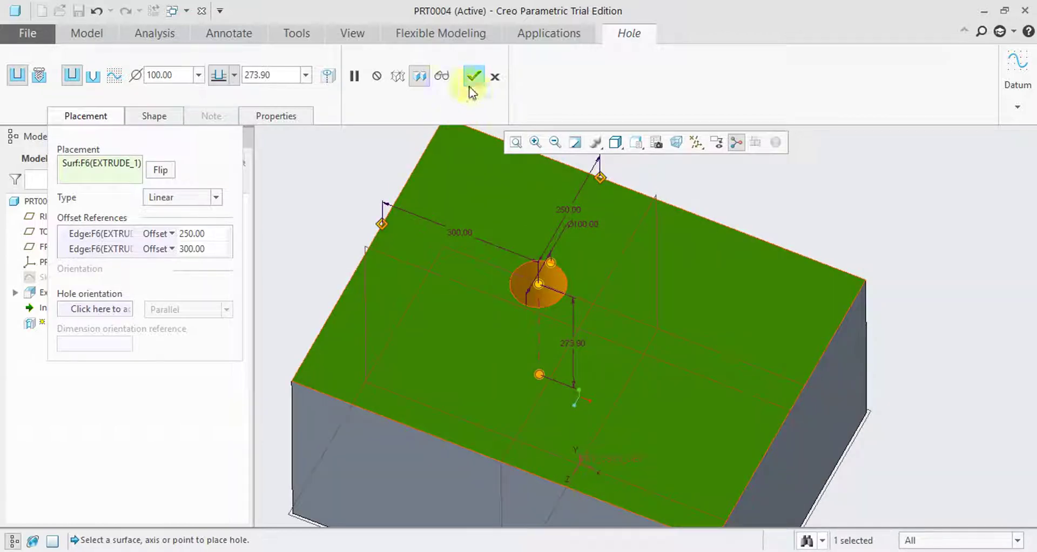
{"action": "left_click", "coordinate": [472, 75]}
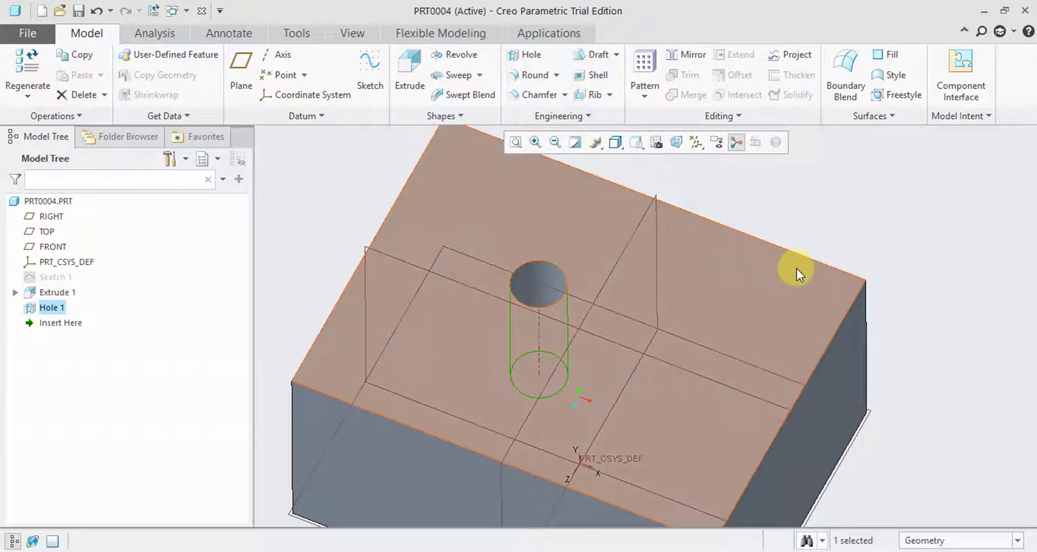
Inspect the finished Hole 1, then reopen it with Edit Definition from the Model Tree.
{"action": "left_click", "coordinate": [723, 212]}
{"action": "scroll", "coordinate": [721, 211], "scroll_direction": "down", "scroll_amount": 3}
{"action": "mouse_move", "coordinate": [707, 203]}
{"action": "middle_mouse_down"}
{"action": "mouse_move", "coordinate": [701, 246]}
{"action": "mouse_move", "coordinate": [711, 204]}
{"action": "middle_mouse_up"}
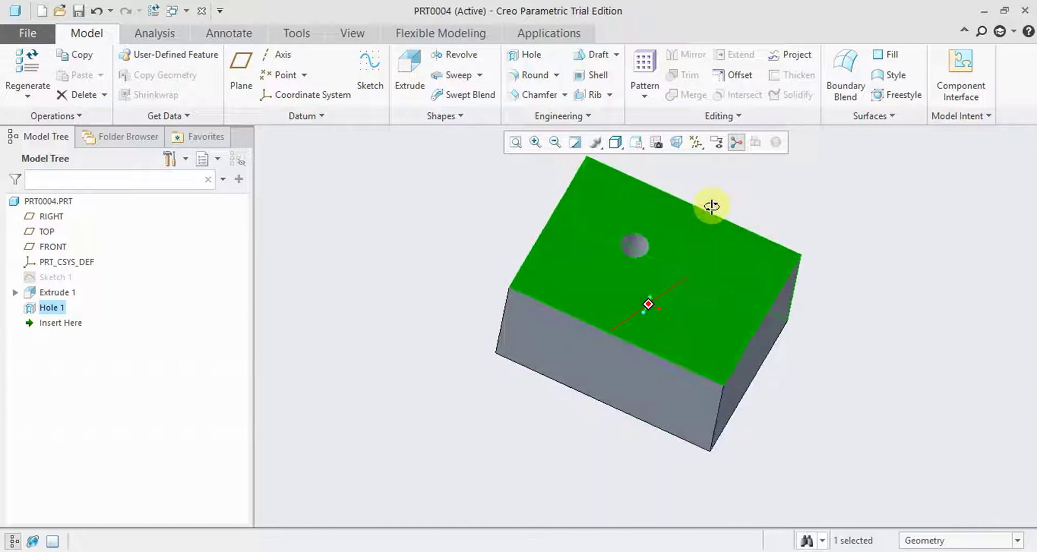
{"action": "right_click", "coordinate": [47, 309]}
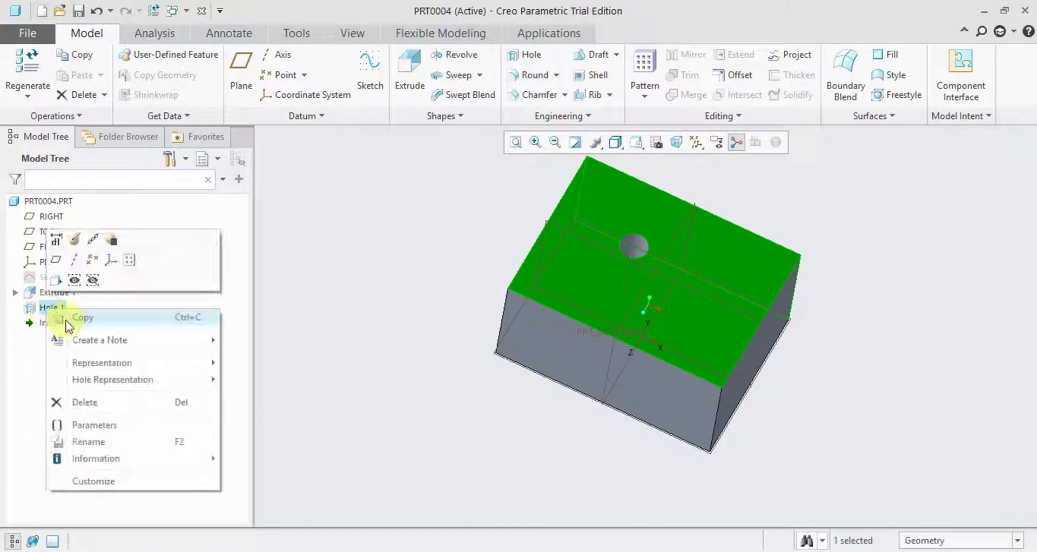
{"action": "left_click", "coordinate": [75, 238]}
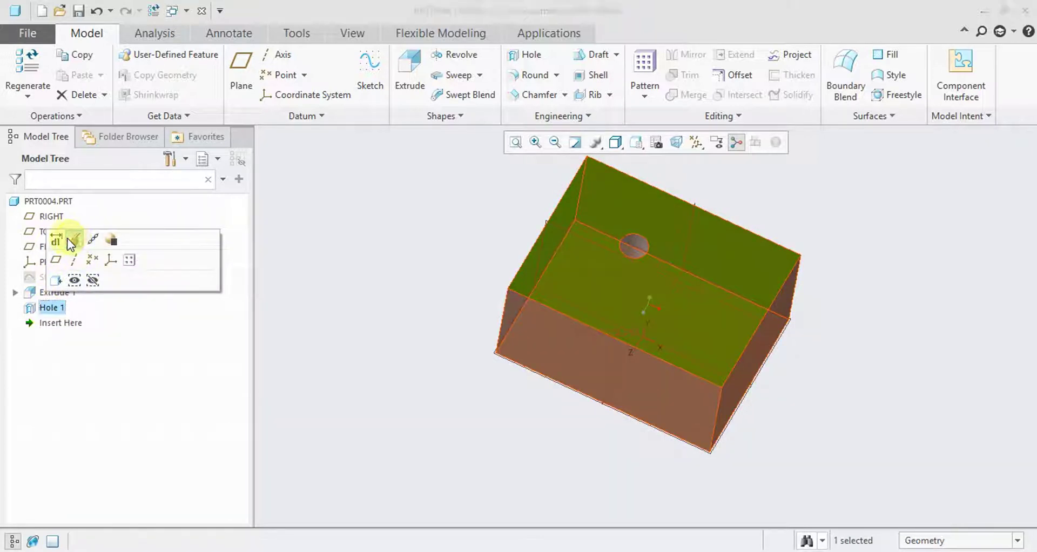
{"action": "middle_click_drag", "start_coordinate": [363, 264], "coordinate": [371, 238]}
{"action": "scroll", "coordinate": [565, 227], "scroll_direction": "up", "scroll_amount": 3}
{"action": "middle_click_drag", "start_coordinate": [565, 228], "coordinate": [555, 247]}
{"action": "scroll", "coordinate": [567, 282], "scroll_direction": "up", "scroll_amount": 3}
{"action": "scroll", "coordinate": [568, 283], "scroll_direction": "up", "scroll_amount": 1}
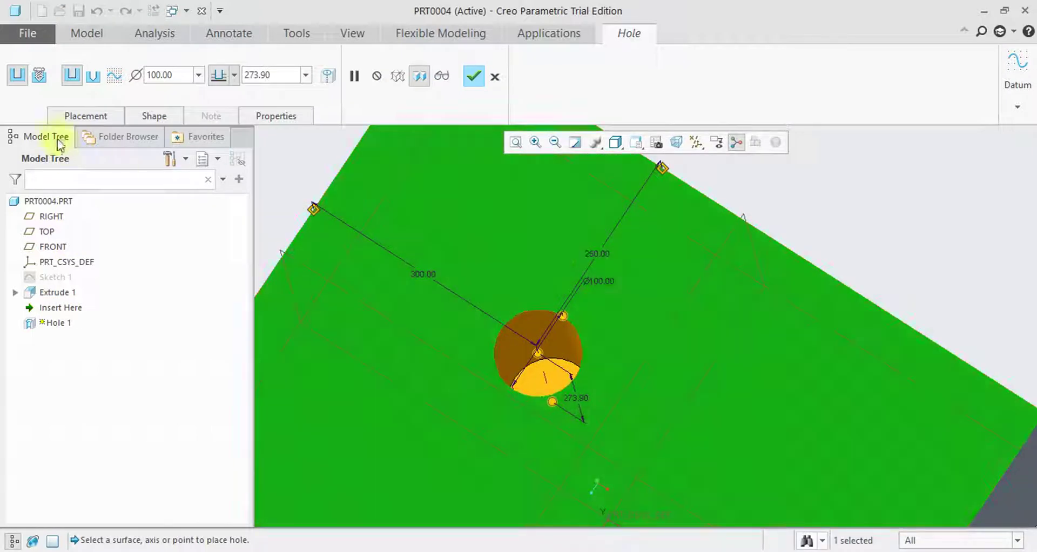
{"action": "left_click", "coordinate": [96, 74]}
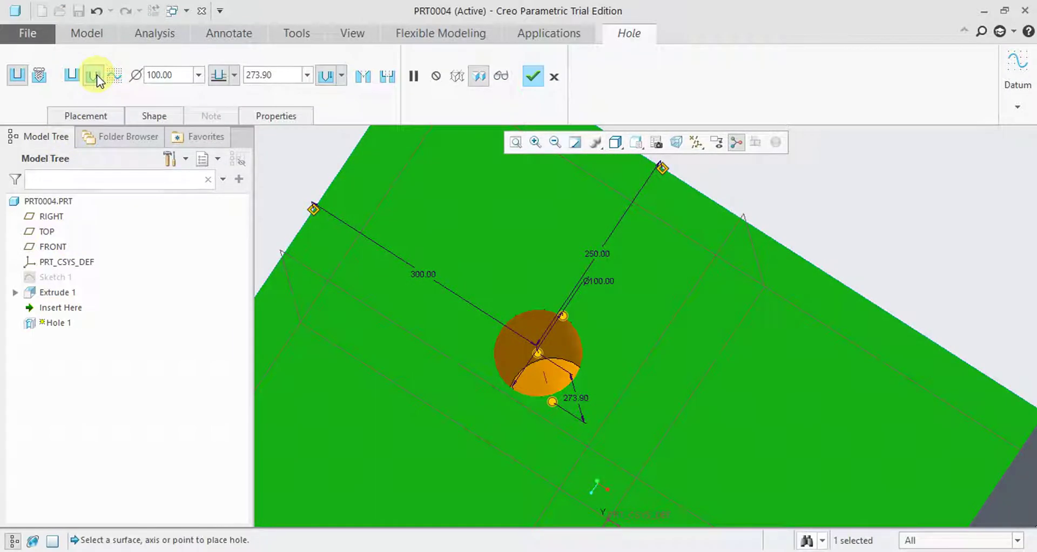
{"action": "middle_click_drag", "start_coordinate": [514, 277], "coordinate": [523, 262]}
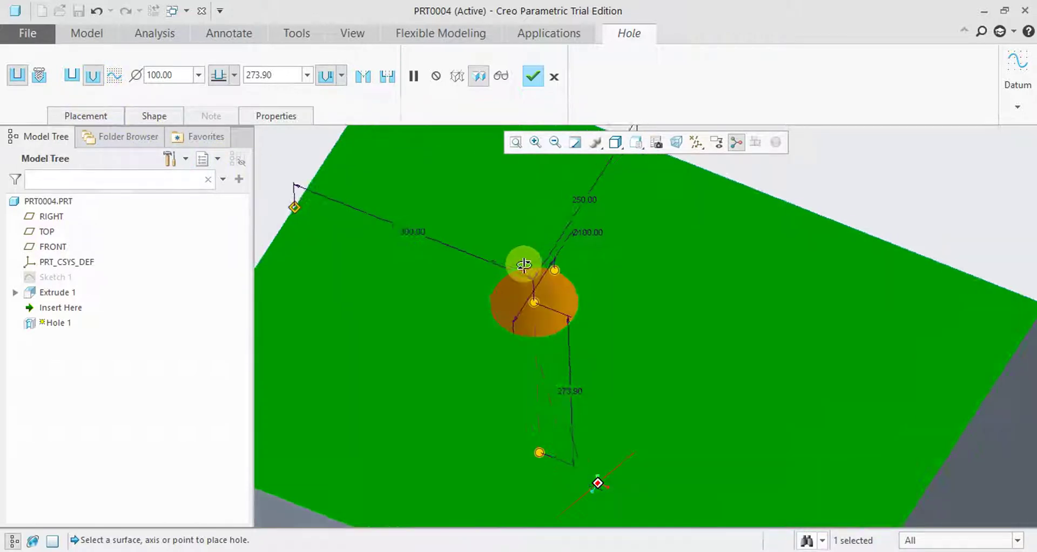
{"action": "middle_click_drag", "start_coordinate": [552, 292], "coordinate": [424, 167]}
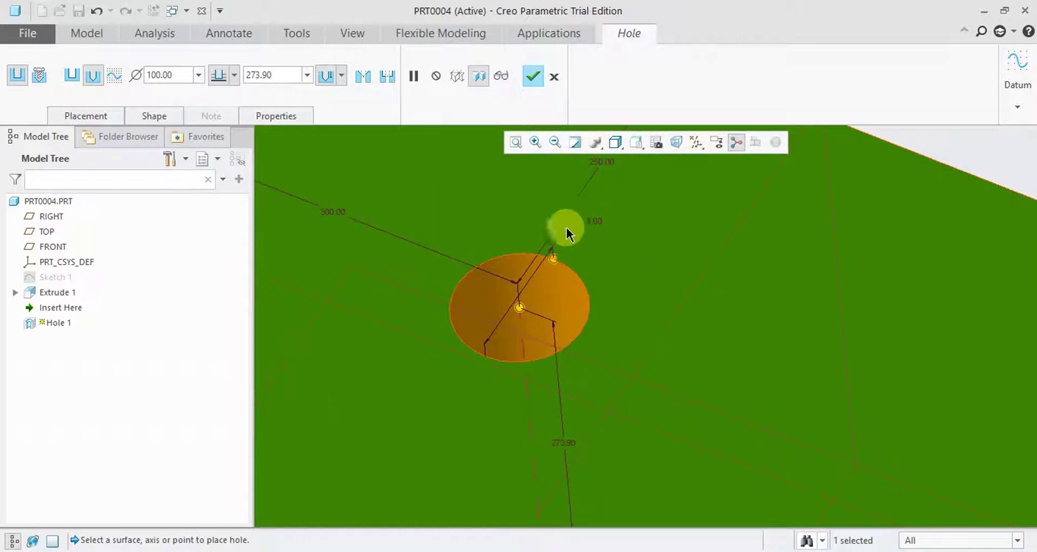
{"action": "left_click", "coordinate": [77, 74]}
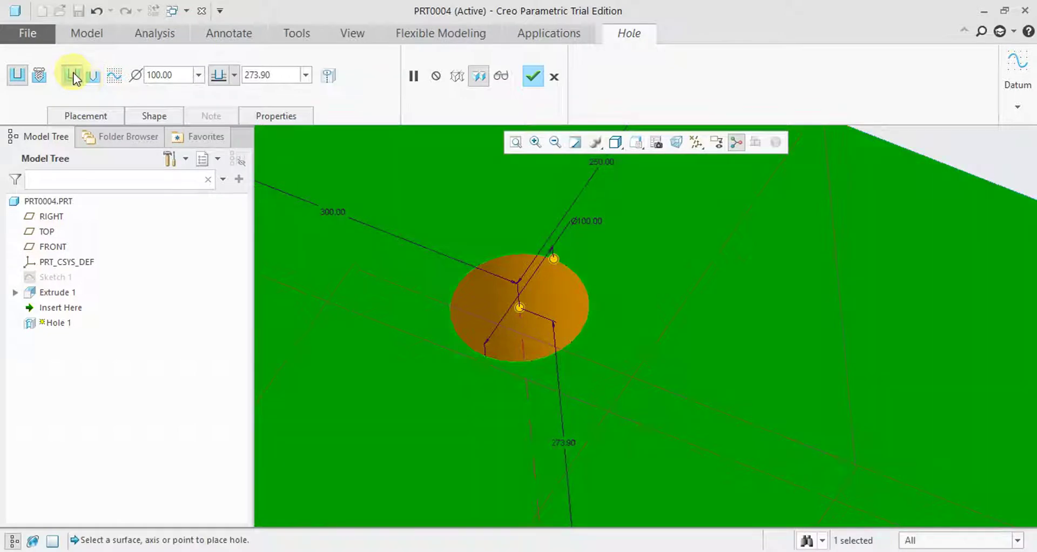
{"action": "left_click", "coordinate": [331, 76]}
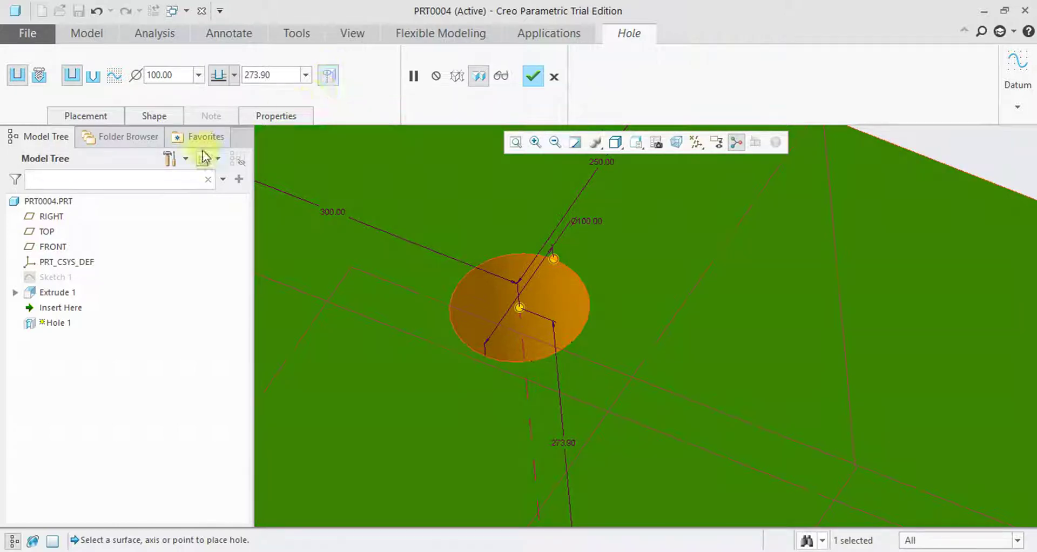
{"action": "left_click", "coordinate": [327, 79]}
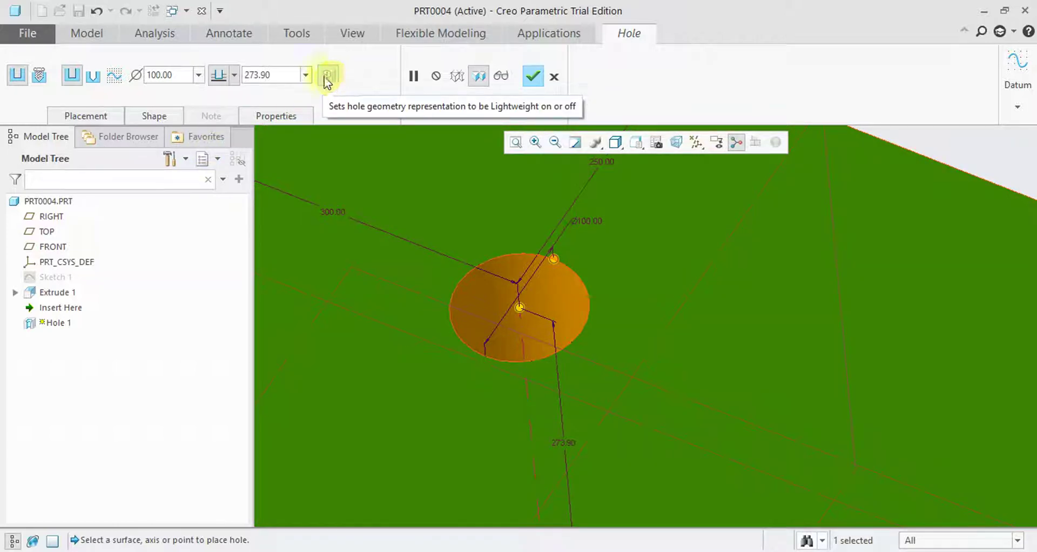
{"action": "left_click", "coordinate": [91, 75]}
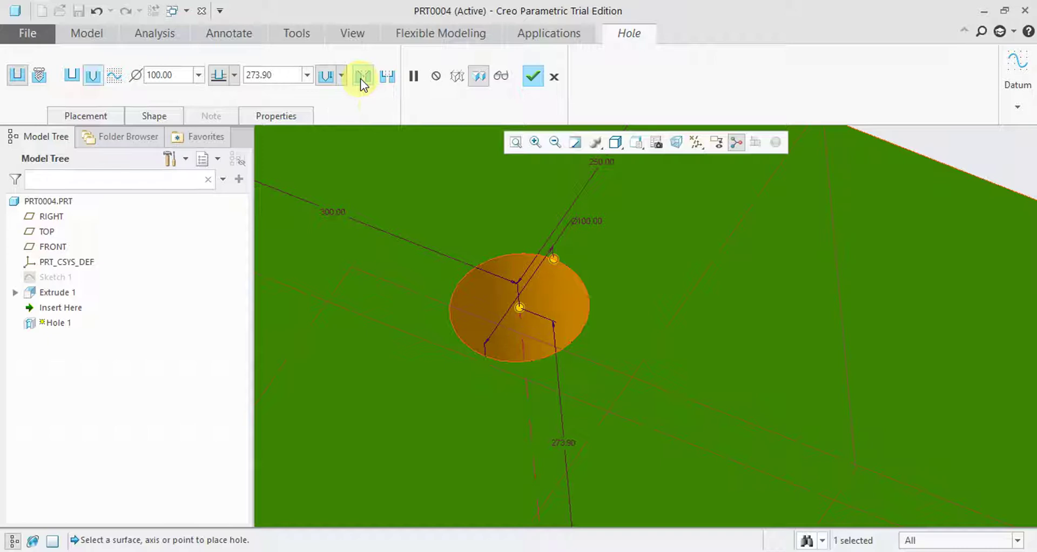
{"action": "left_click", "coordinate": [361, 78]}
{"action": "left_click", "coordinate": [389, 80]}
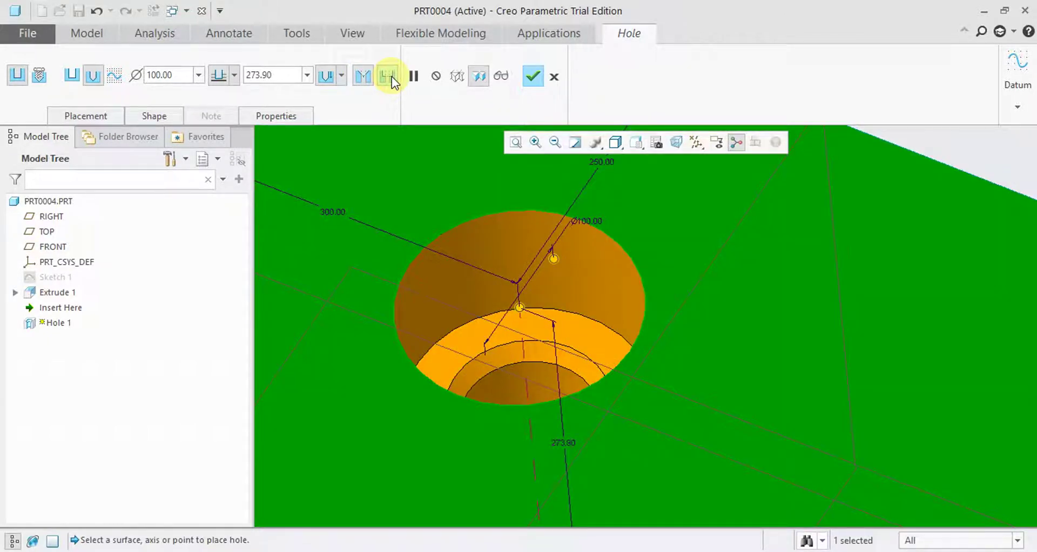
{"action": "left_click", "coordinate": [392, 81]}
{"action": "left_click", "coordinate": [373, 73]}
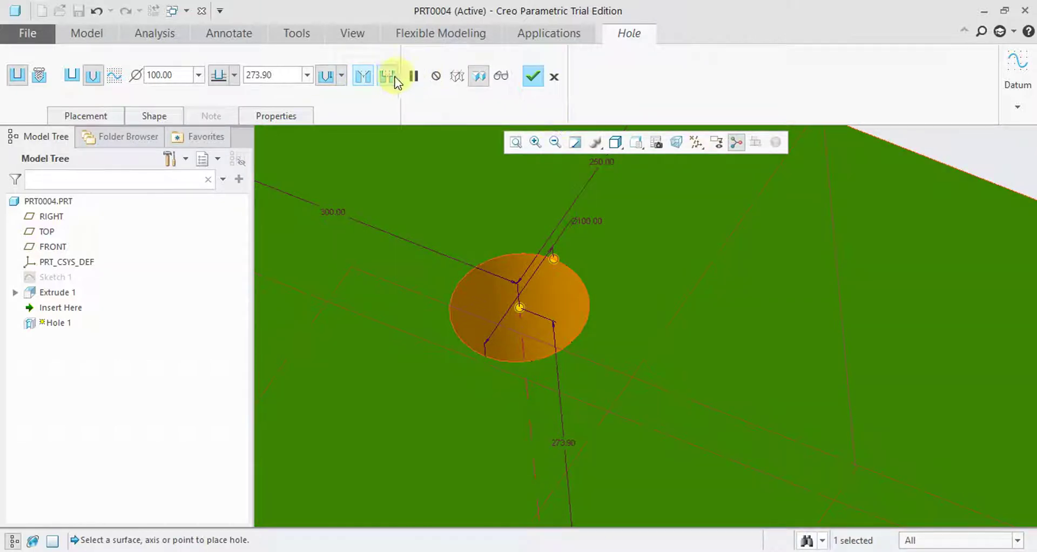
{"action": "left_click", "coordinate": [364, 76]}
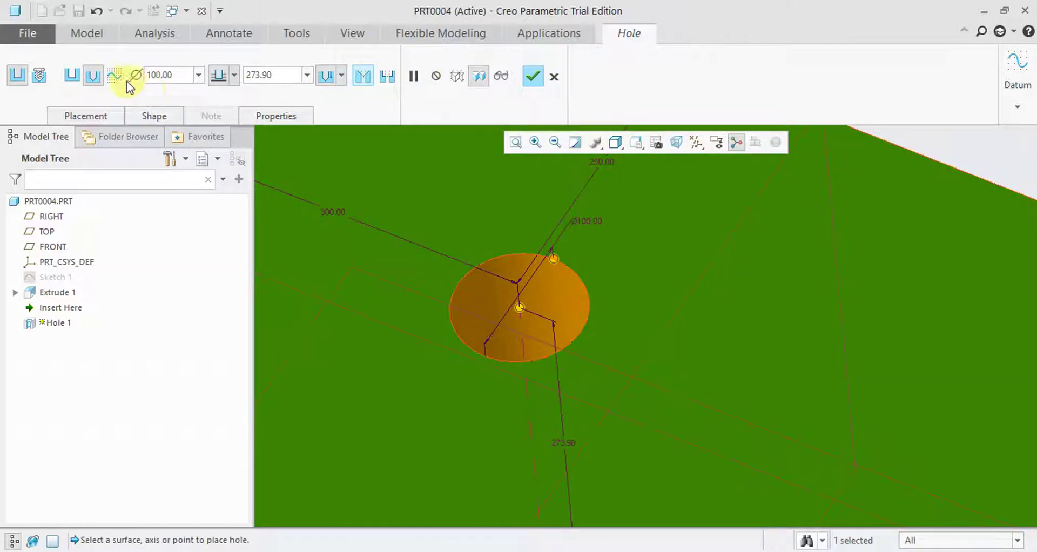
{"action": "left_click", "coordinate": [72, 75]}
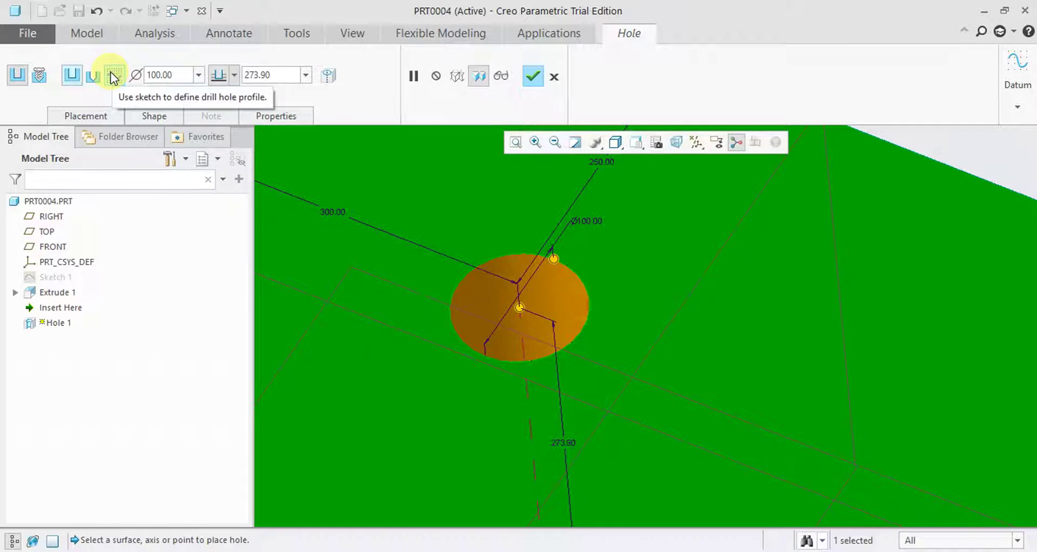
{"action": "left_click", "coordinate": [115, 77]}
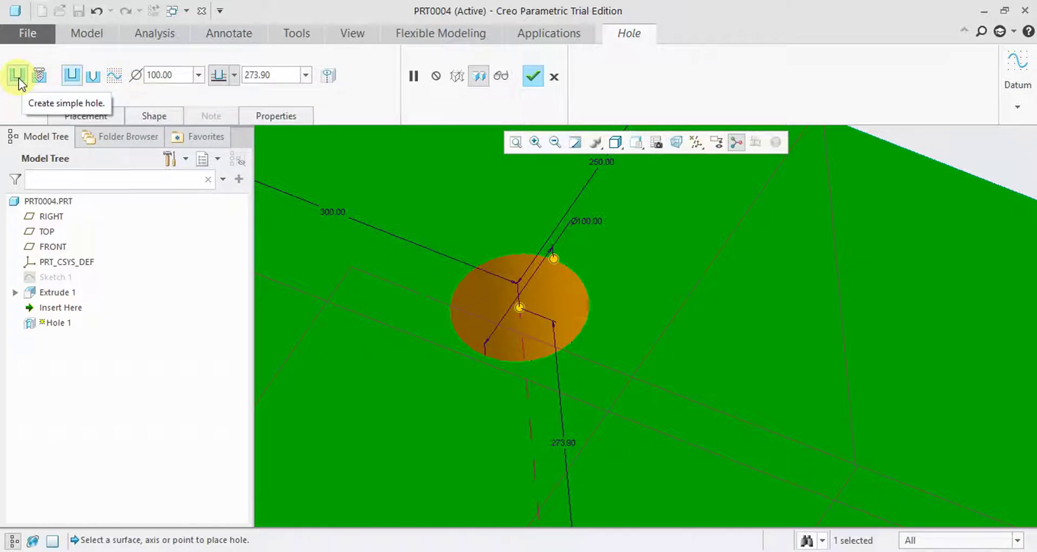
Flip the hole's direction and back, and try Radial placement before returning to Linear.
{"action": "left_click", "coordinate": [86, 114]}
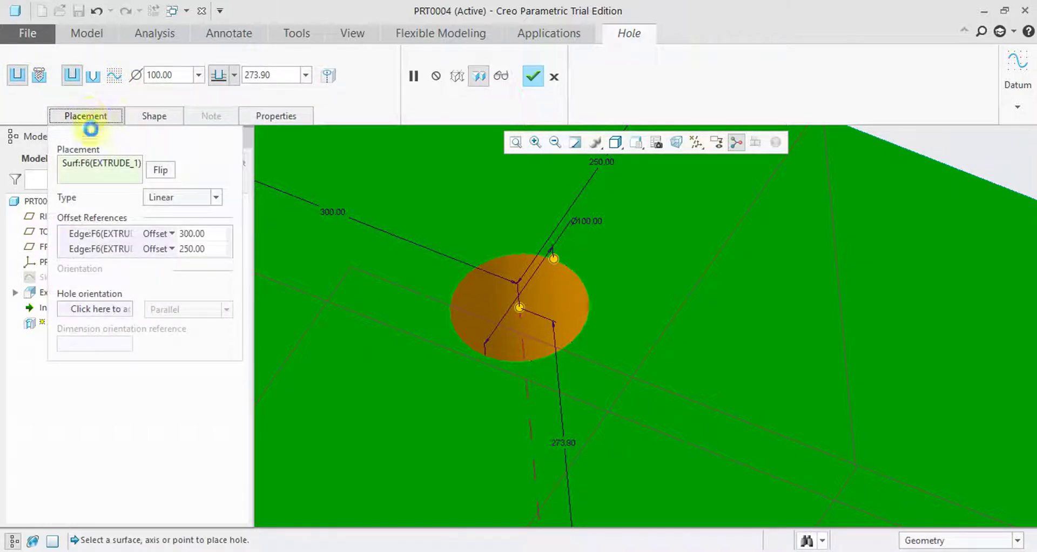
{"action": "left_click", "coordinate": [154, 173]}
{"action": "left_click", "coordinate": [155, 173]}
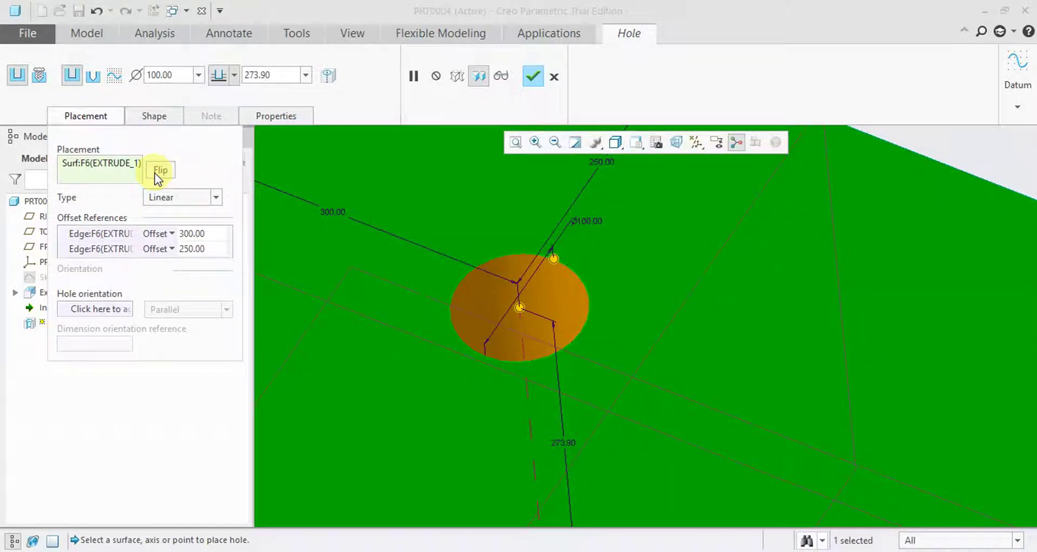
{"action": "left_click", "coordinate": [215, 197]}
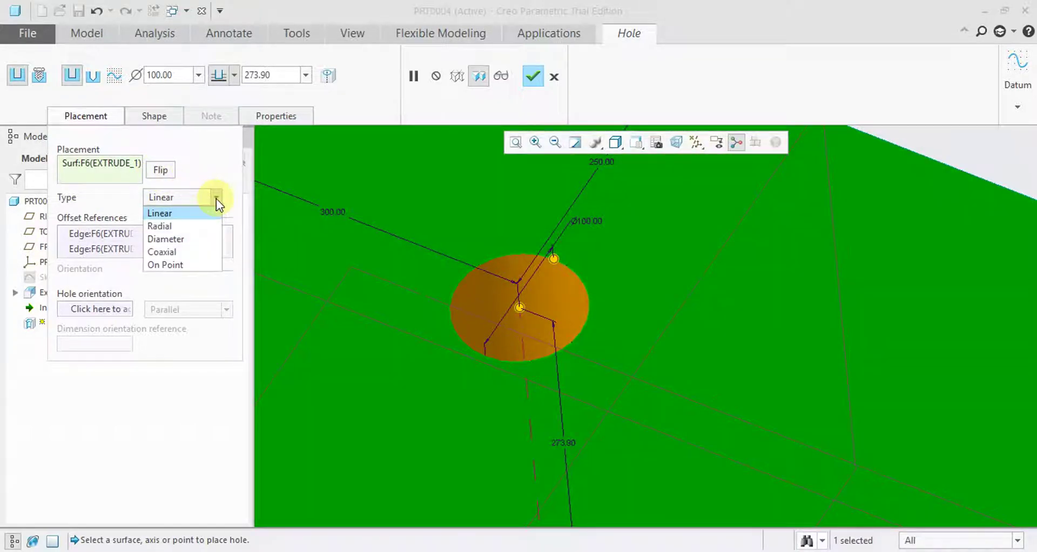
{"action": "left_click", "coordinate": [183, 226]}
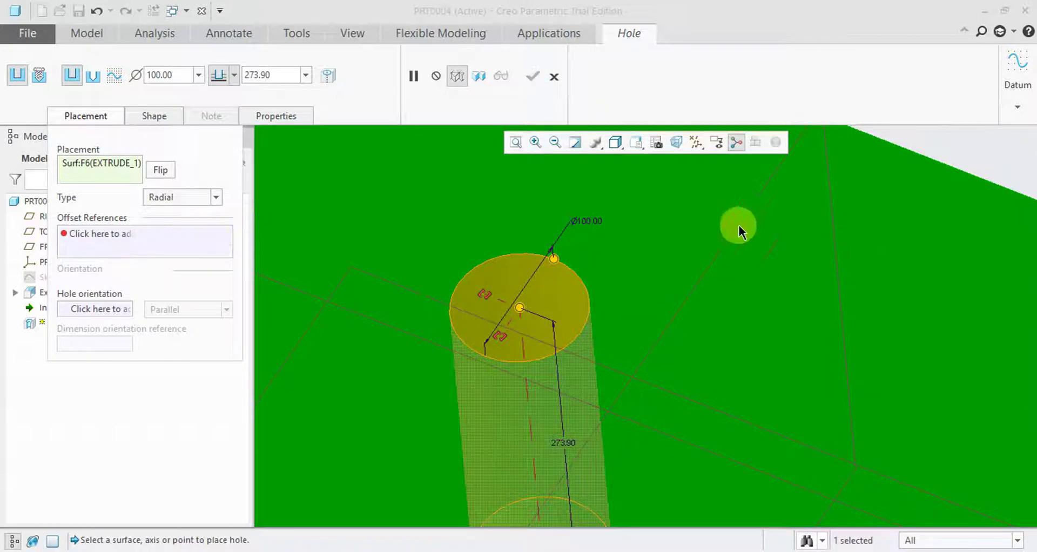
{"action": "scroll", "coordinate": [741, 225], "scroll_direction": "down", "scroll_amount": 5}
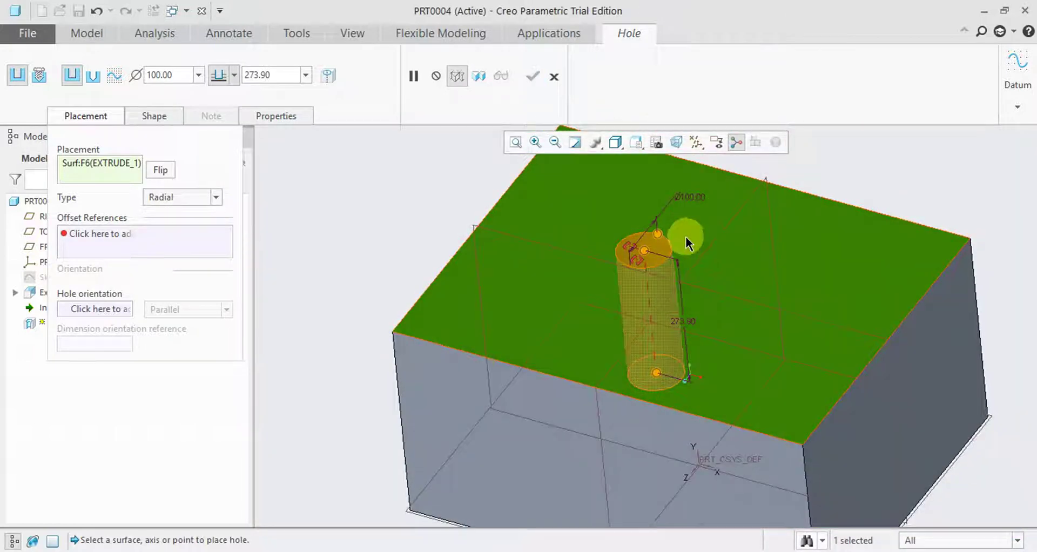
{"action": "scroll", "coordinate": [686, 237], "scroll_direction": "up", "scroll_amount": 3}
{"action": "scroll", "coordinate": [679, 225], "scroll_direction": "up", "scroll_amount": 1}
{"action": "scroll", "coordinate": [630, 227], "scroll_direction": "down", "scroll_amount": 2}
{"action": "scroll", "coordinate": [613, 246], "scroll_direction": "up", "scroll_amount": 2}
{"action": "scroll", "coordinate": [613, 249], "scroll_direction": "down", "scroll_amount": 2}
{"action": "left_click", "coordinate": [216, 197]}
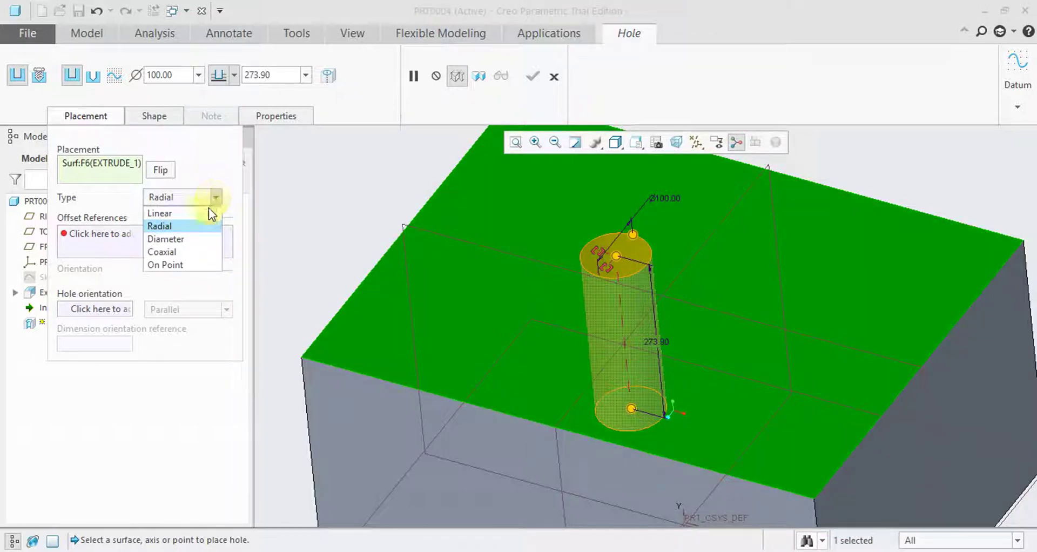
{"action": "left_click", "coordinate": [204, 212]}
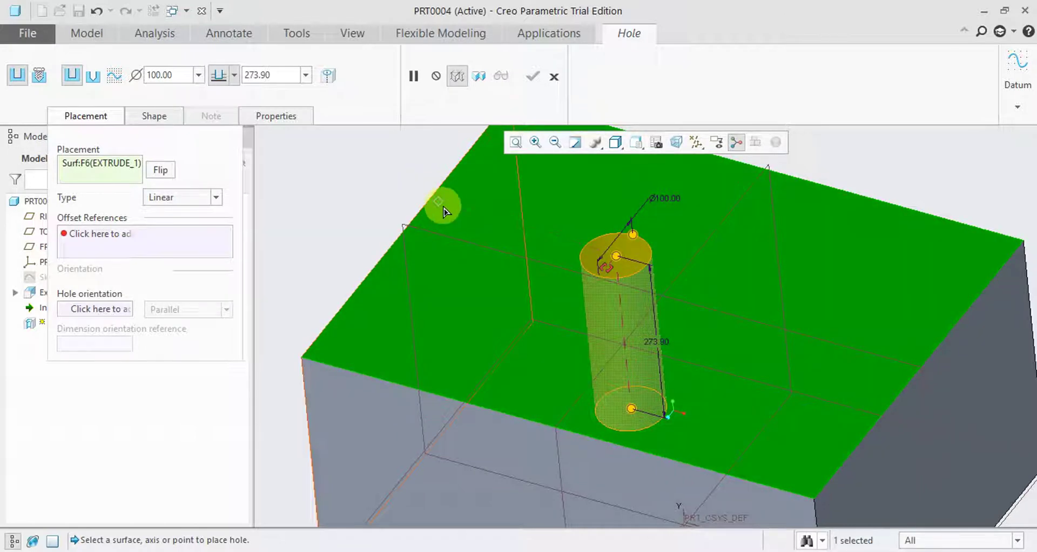
Re-reference the offsets at 300 and 250, then switch to On Point and drag the hole right.
{"action": "left_click_drag", "start_coordinate": [433, 205], "coordinate": [426, 203]}
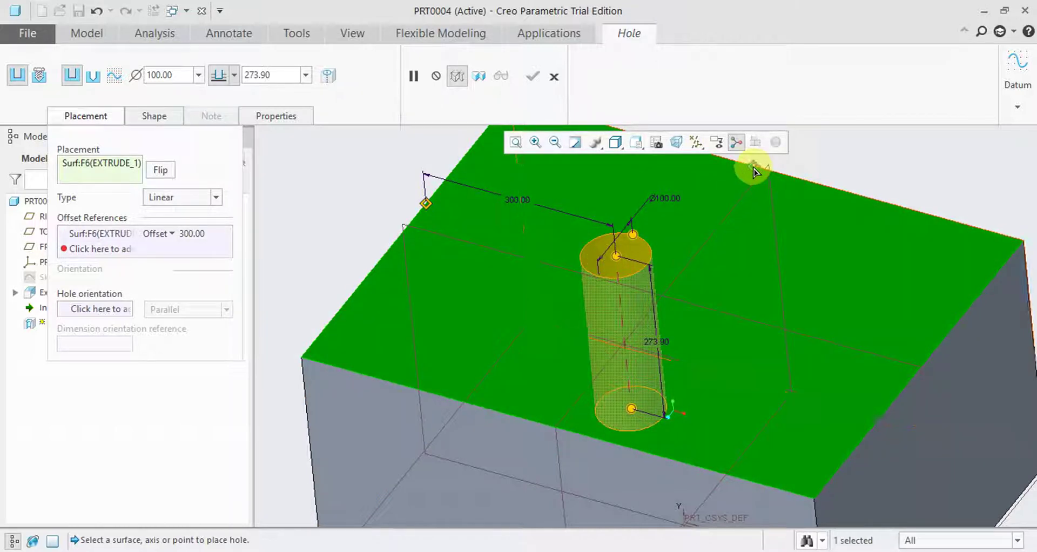
{"action": "left_click_drag", "start_coordinate": [754, 170], "coordinate": [668, 180]}
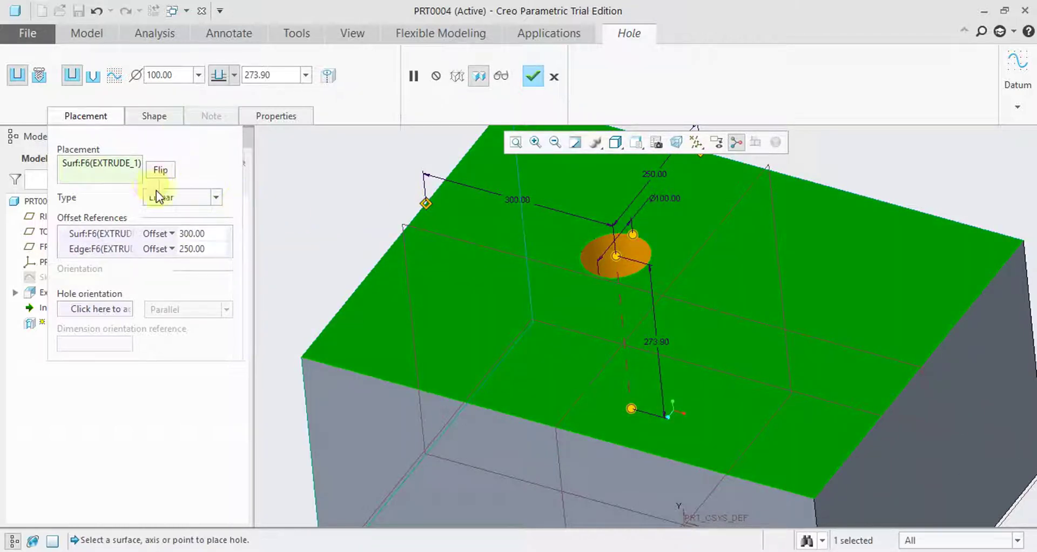
{"action": "left_click", "coordinate": [216, 190]}
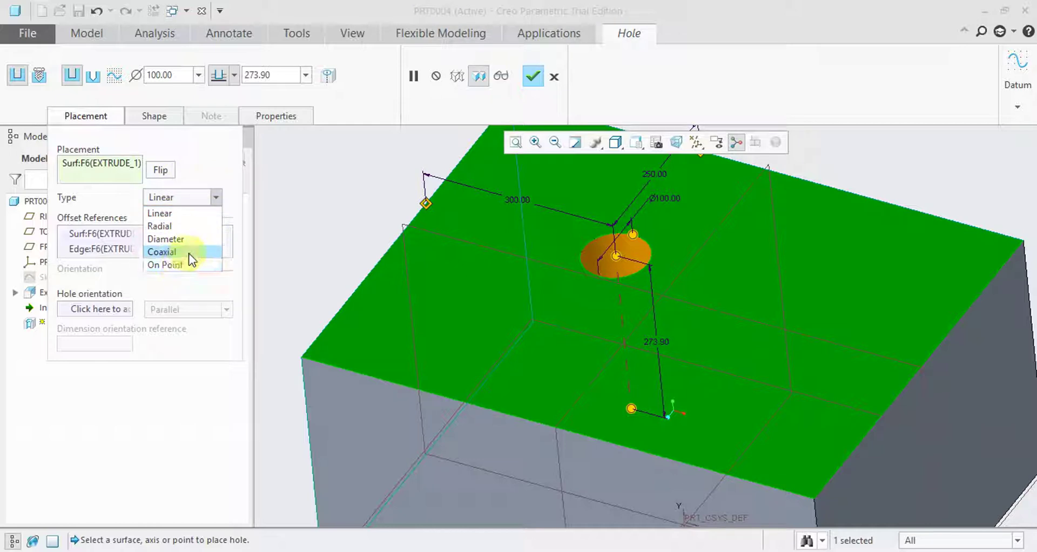
{"action": "left_click", "coordinate": [179, 263]}
{"action": "mouse_move", "coordinate": [618, 255]}
{"action": "left_mouse_down"}
{"action": "mouse_move", "coordinate": [732, 278]}
{"action": "mouse_move", "coordinate": [507, 257]}
{"action": "left_mouse_up"}
{"action": "left_click", "coordinate": [555, 77]}
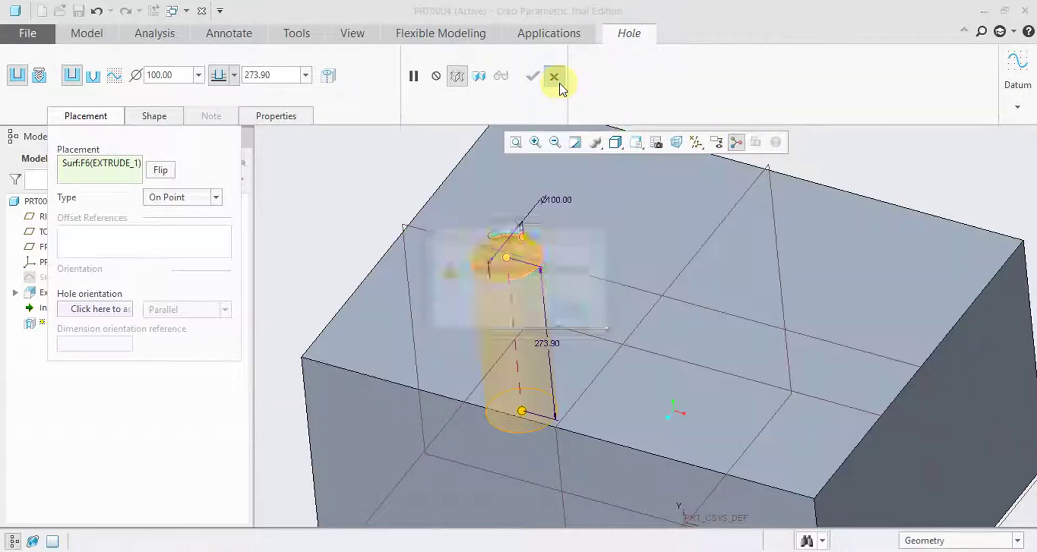
Cancel the hole edit, discarding the placement changes.
{"action": "left_click", "coordinate": [521, 311]}
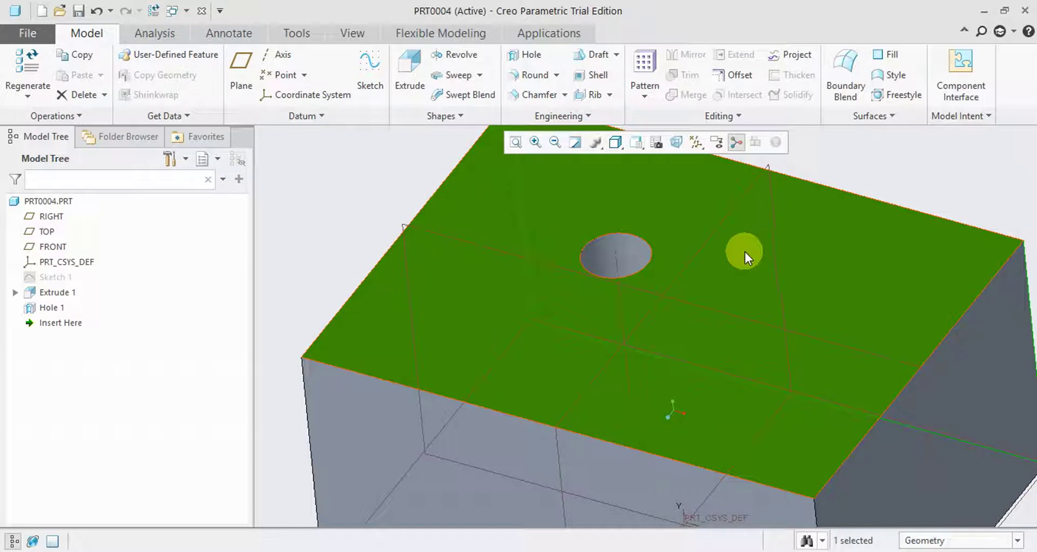
{"action": "left_click", "coordinate": [370, 76]}
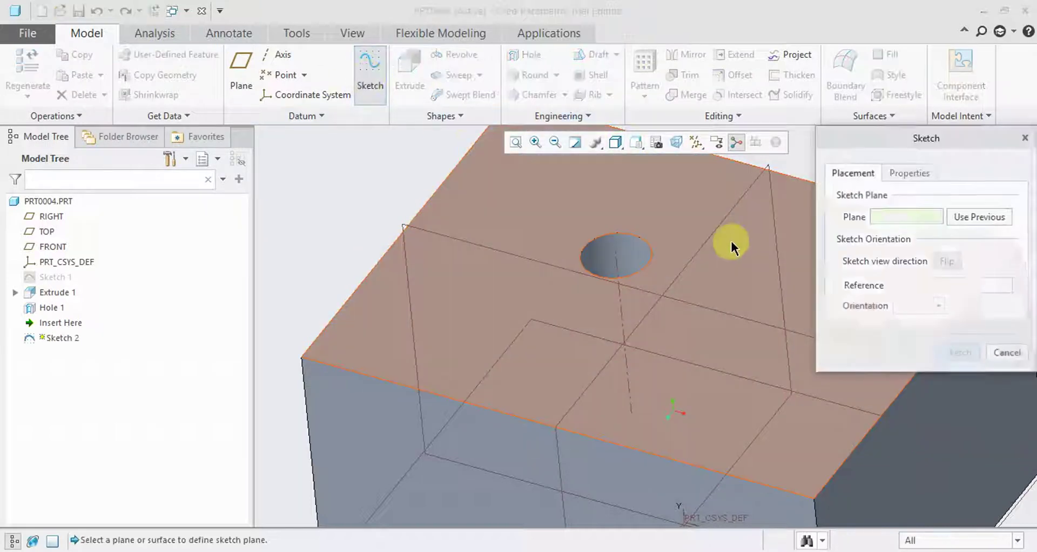
{"action": "left_click", "coordinate": [1018, 352]}
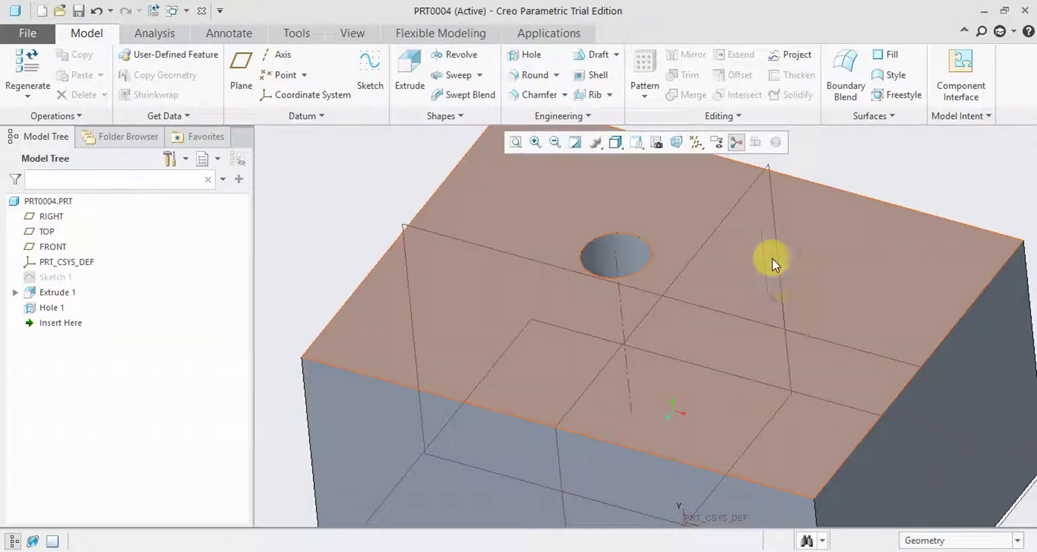
Sketch a point on the top face, then exit through the Incomplete Section prompt.
{"action": "left_click", "coordinate": [771, 258]}
{"action": "left_click", "coordinate": [370, 69]}
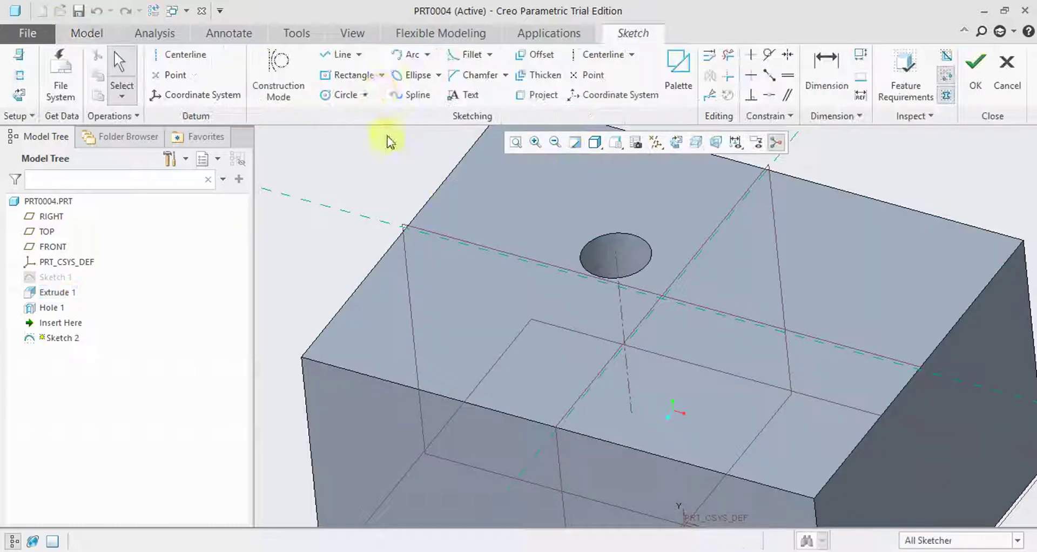
{"action": "left_click", "coordinate": [586, 75]}
{"action": "left_click", "coordinate": [766, 272]}
{"action": "left_click", "coordinate": [975, 68]}
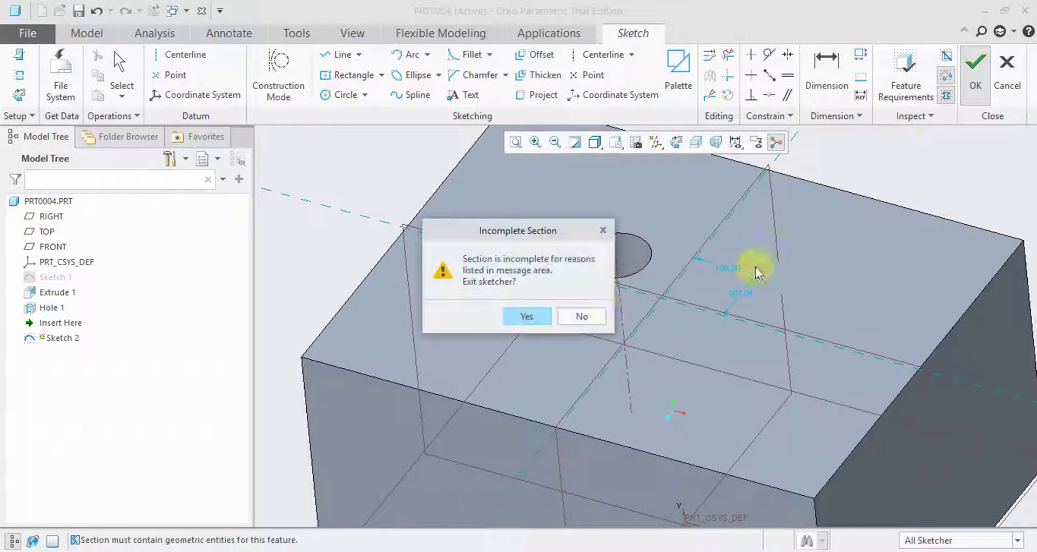
{"action": "left_click", "coordinate": [535, 316]}
{"action": "left_click", "coordinate": [712, 293]}
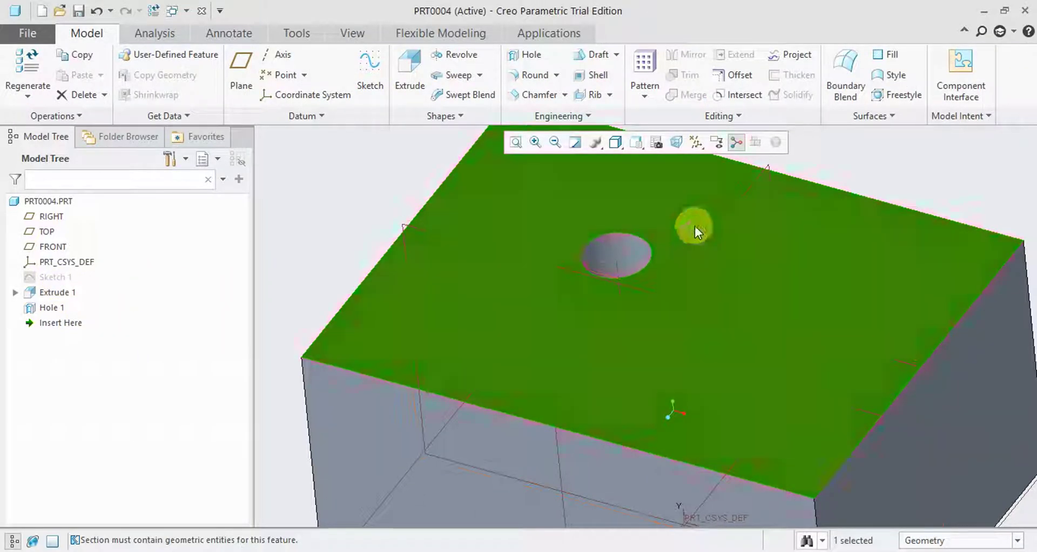
{"action": "left_click", "coordinate": [535, 93]}
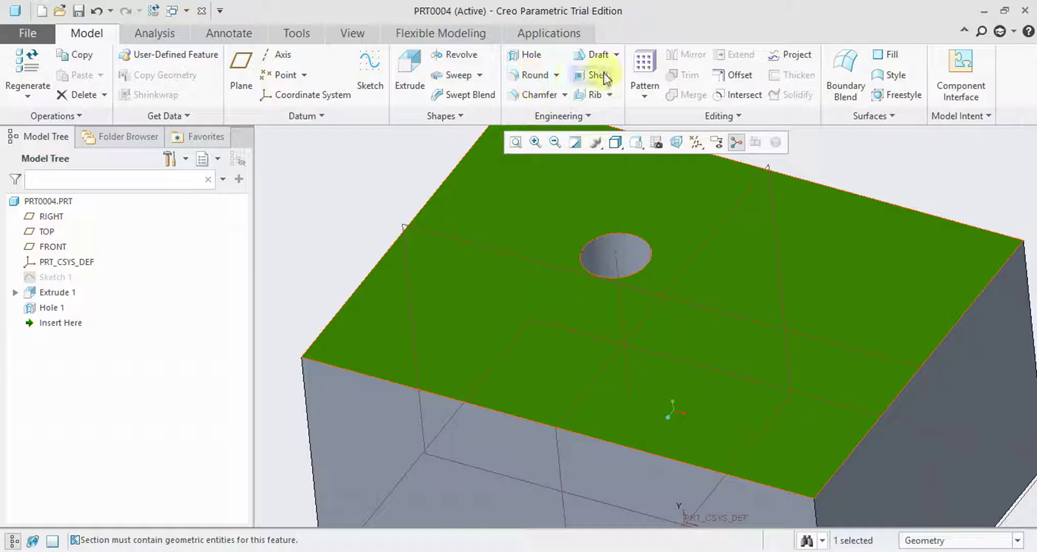
{"action": "left_click", "coordinate": [403, 85]}
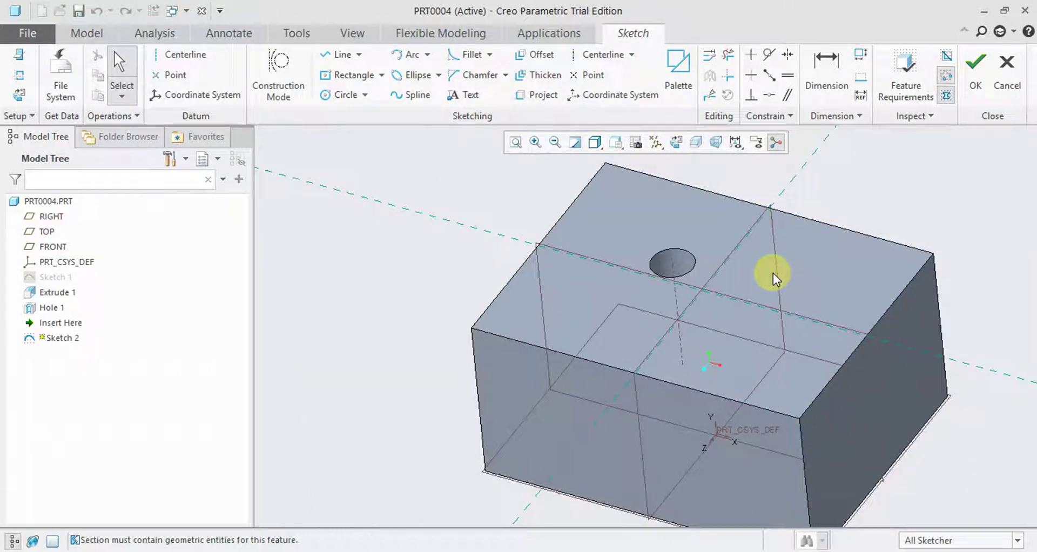
Place a datum point on the block's top face in Sketch 2 and finish the sketch.
{"action": "middle_click_drag", "start_coordinate": [770, 278], "coordinate": [783, 291]}
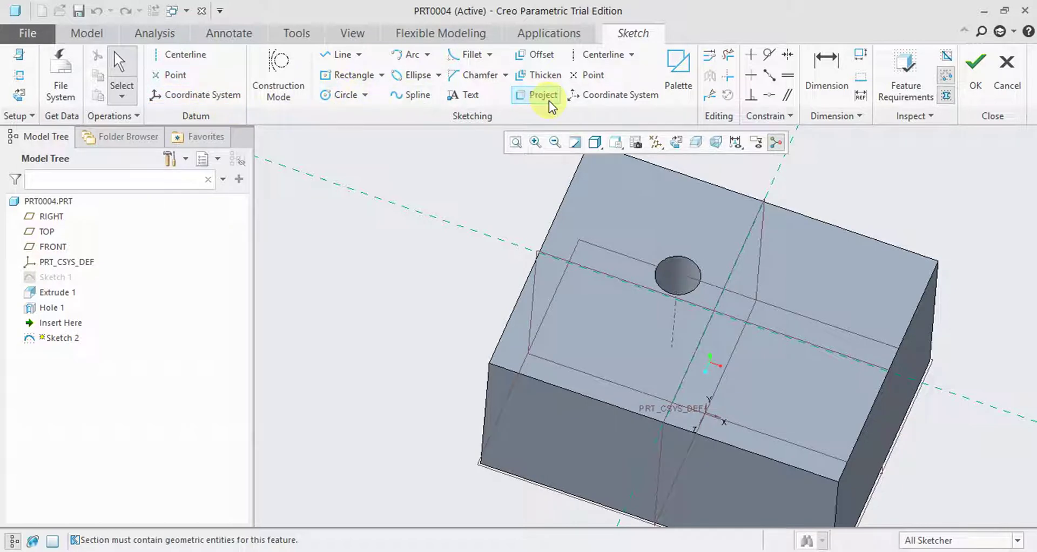
{"action": "left_click", "coordinate": [589, 75]}
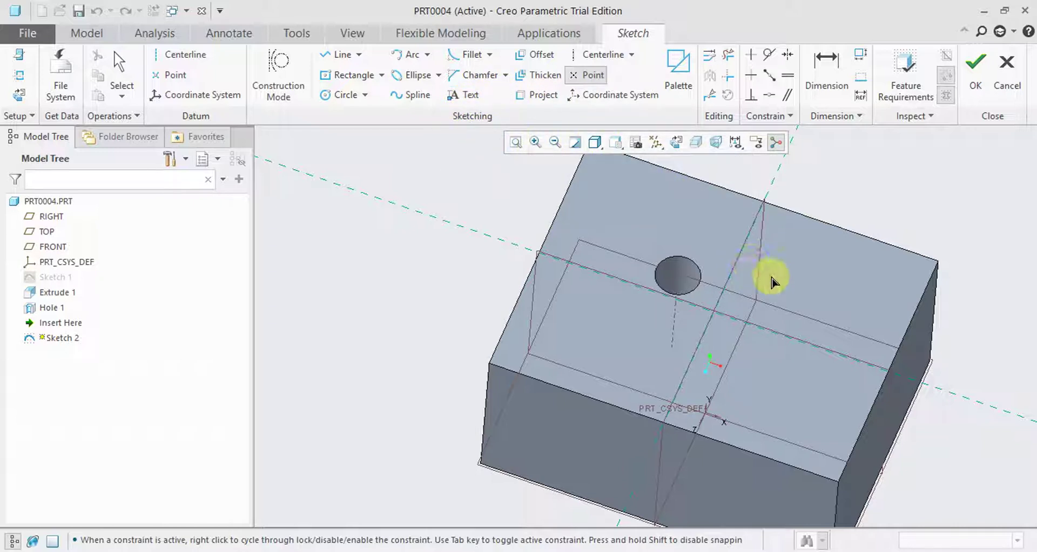
{"action": "middle_click_drag", "start_coordinate": [780, 266], "coordinate": [784, 254]}
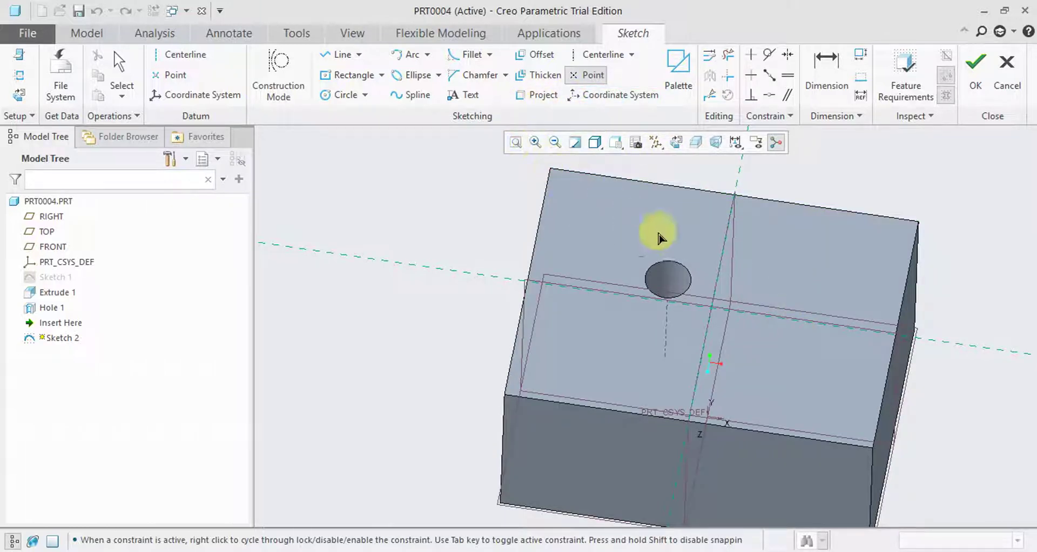
{"action": "scroll", "coordinate": [793, 283], "scroll_direction": "down", "scroll_amount": 2}
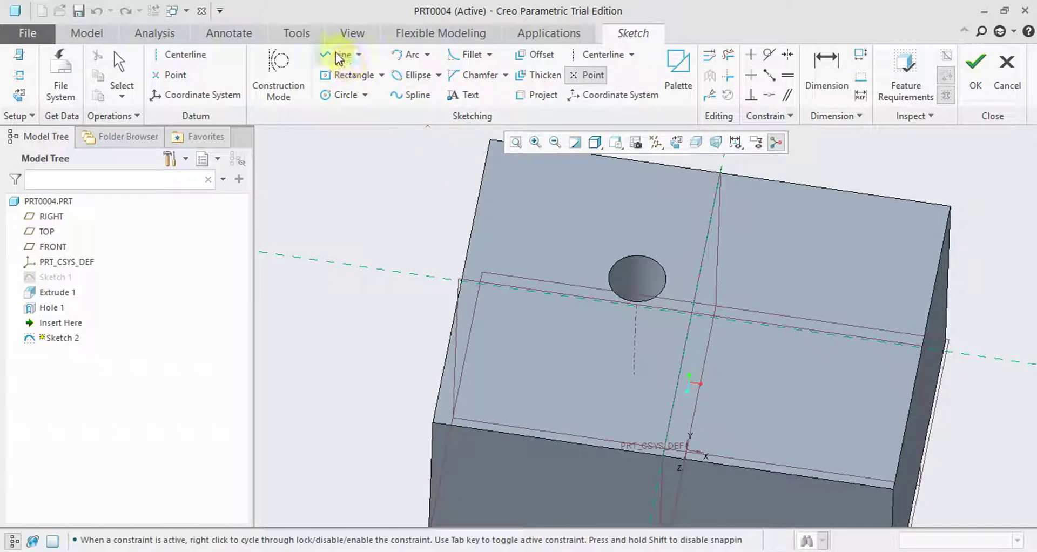
{"action": "left_click", "coordinate": [168, 77]}
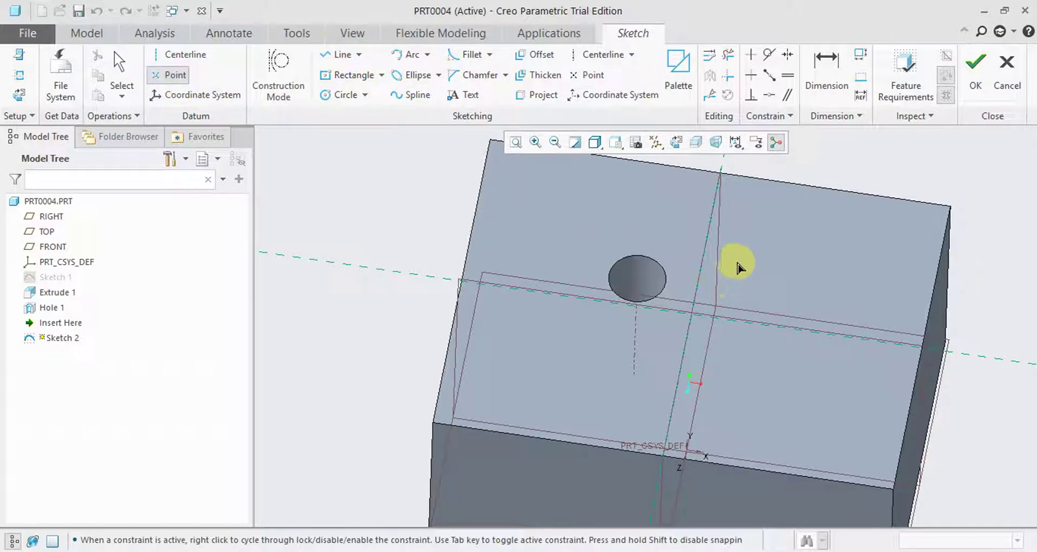
{"action": "left_click", "coordinate": [975, 67]}
{"action": "scroll", "coordinate": [757, 267], "scroll_direction": "up", "scroll_amount": 2}
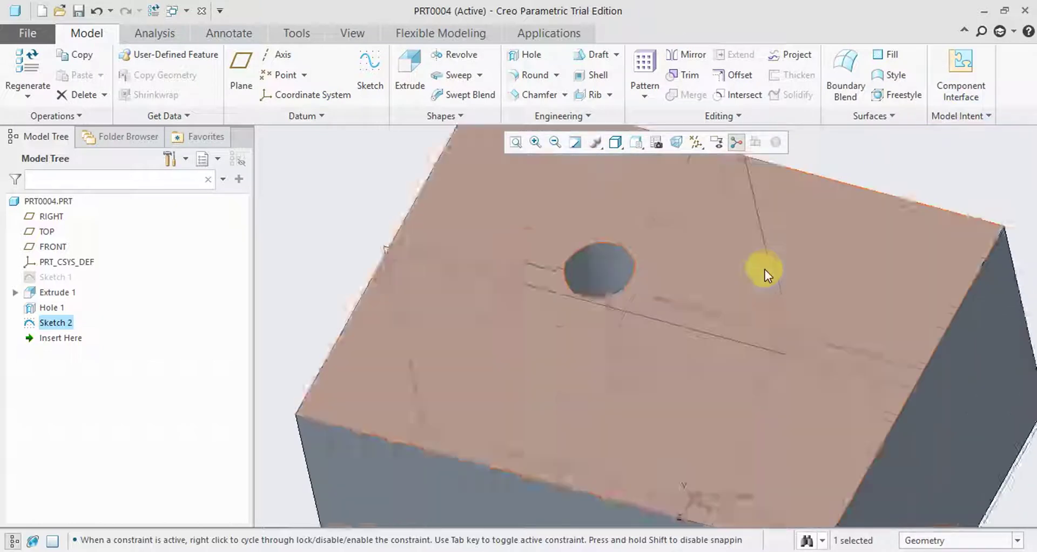
Start Hole 2 on the Sketch 2 point, viewing the block from above.
{"action": "scroll", "coordinate": [765, 271], "scroll_direction": "up", "scroll_amount": 4}
{"action": "scroll", "coordinate": [761, 259], "scroll_direction": "down", "scroll_amount": 3}
{"action": "scroll", "coordinate": [486, 311], "scroll_direction": "up", "scroll_amount": 2}
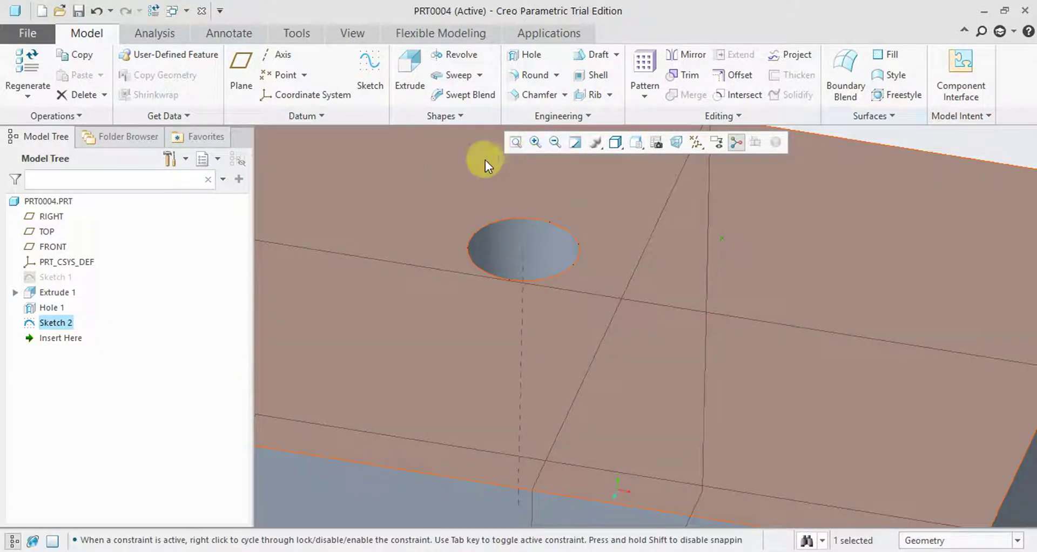
{"action": "left_click", "coordinate": [529, 54]}
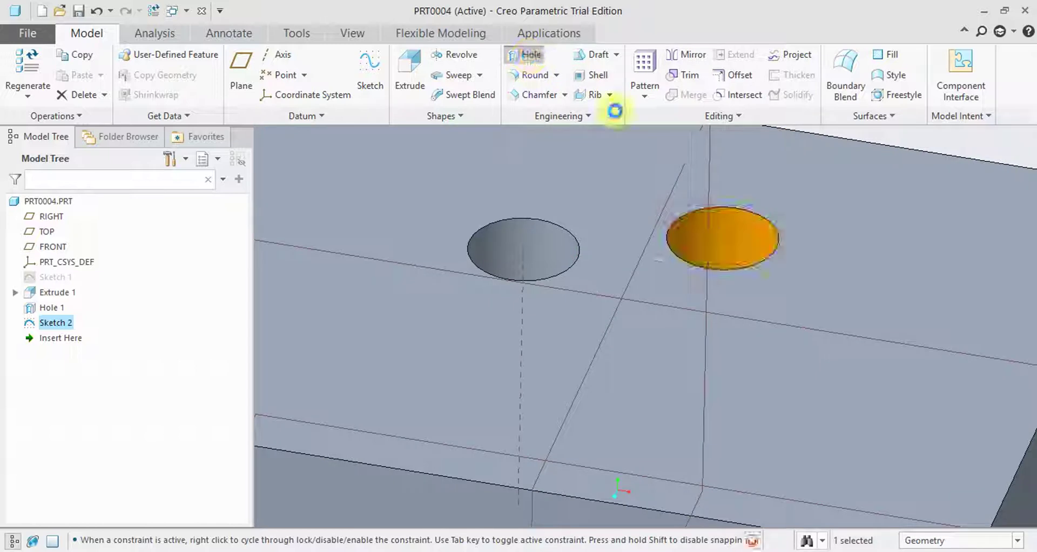
{"action": "mouse_move", "coordinate": [636, 284]}
{"action": "middle_mouse_down"}
{"action": "mouse_move", "coordinate": [616, 301]}
{"action": "mouse_move", "coordinate": [654, 300]}
{"action": "middle_mouse_up"}
{"action": "scroll", "coordinate": [697, 272], "scroll_direction": "up", "scroll_amount": 3}
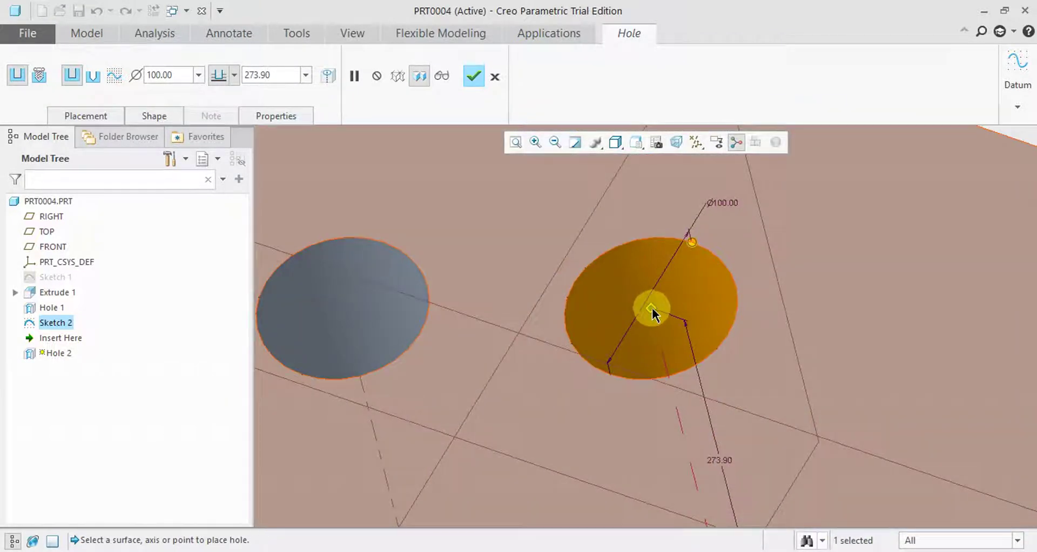
{"action": "middle_click_drag", "start_coordinate": [659, 308], "coordinate": [662, 336]}
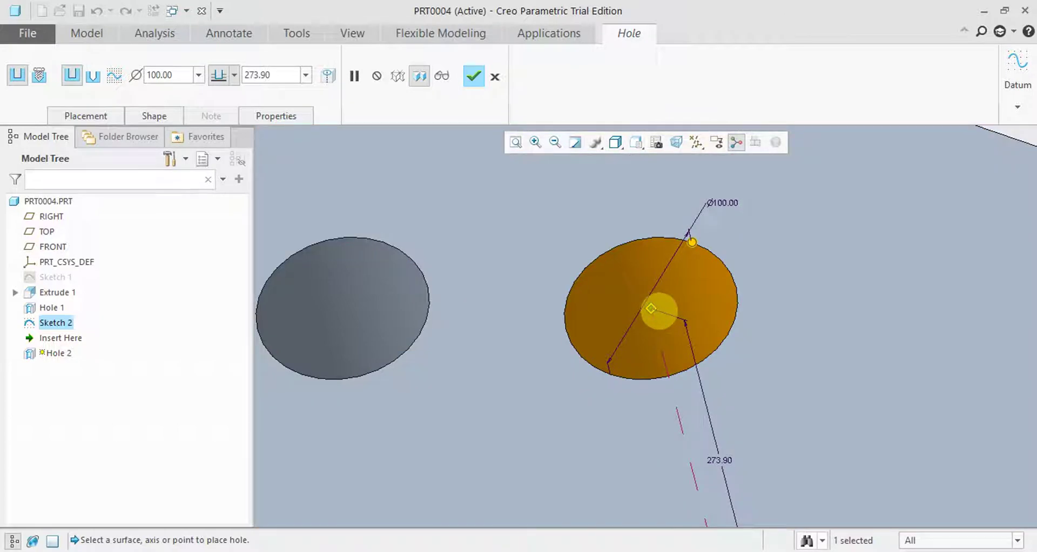
Flip Hole 2's direction and back, then finish the Ø100.00 hole.
{"action": "left_click", "coordinate": [89, 115]}
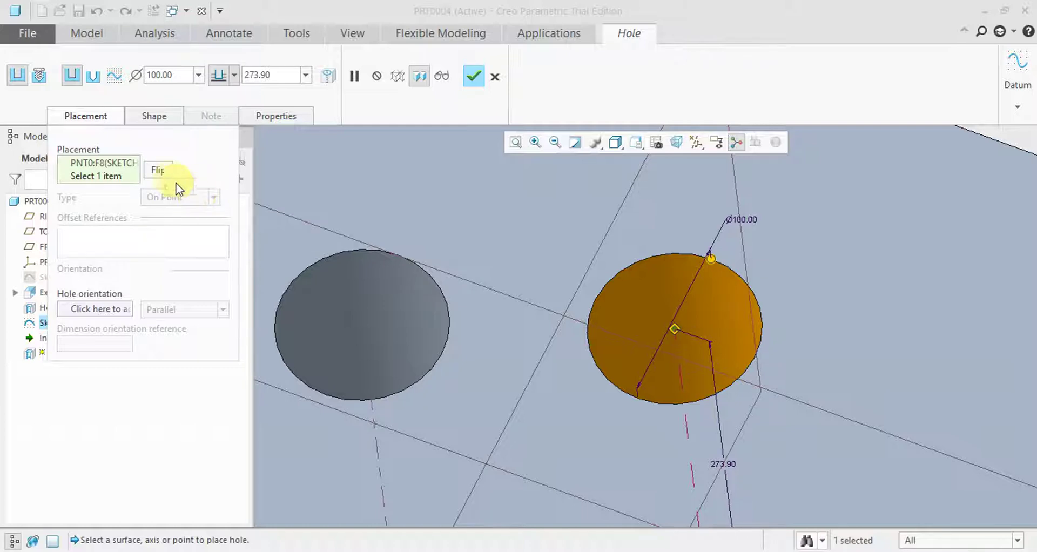
{"action": "left_click", "coordinate": [159, 170]}
{"action": "left_click", "coordinate": [160, 170]}
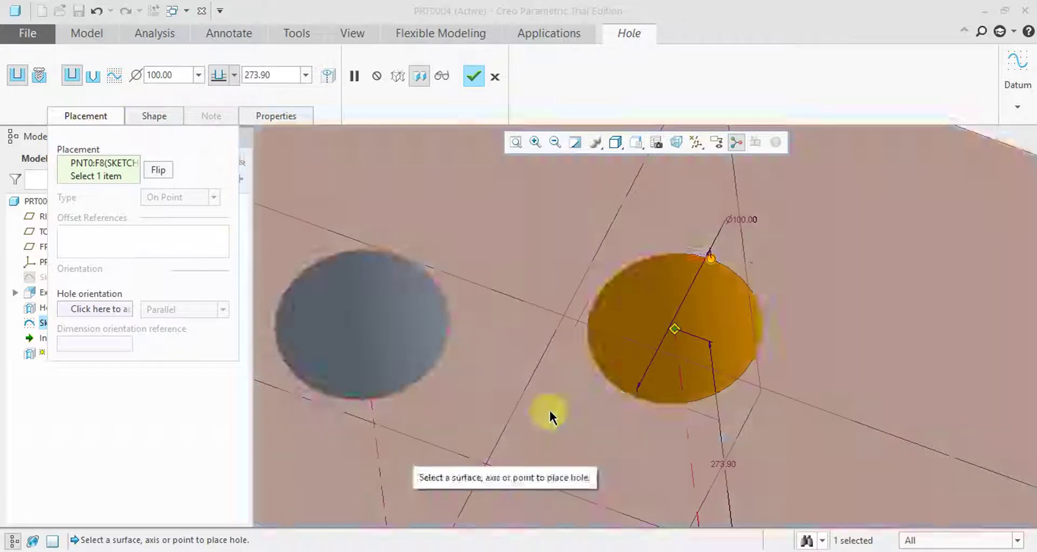
{"action": "scroll", "coordinate": [549, 408], "scroll_direction": "up", "scroll_amount": 3}
{"action": "scroll", "coordinate": [498, 386], "scroll_direction": "up", "scroll_amount": 2}
{"action": "scroll", "coordinate": [695, 368], "scroll_direction": "down", "scroll_amount": 5}
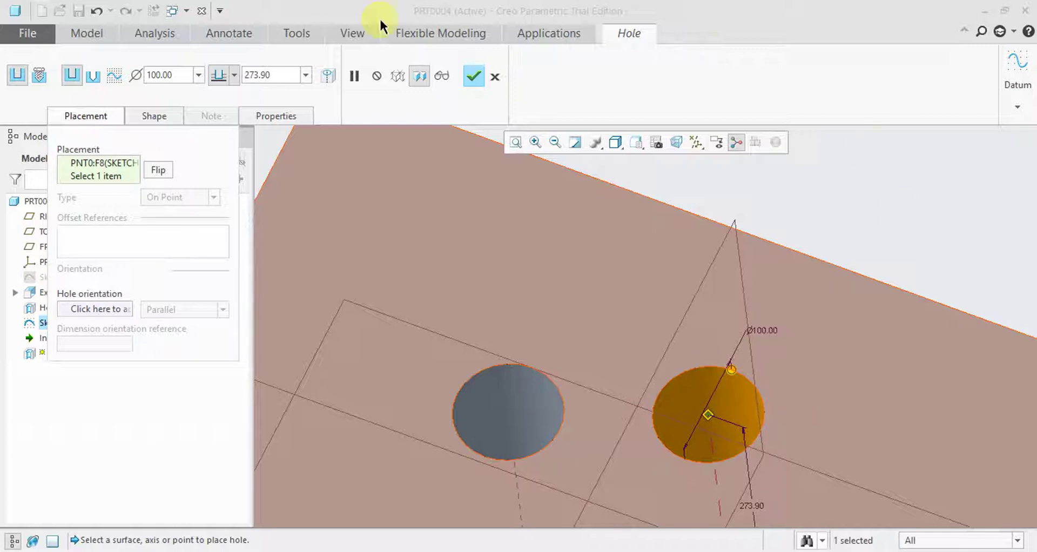
{"action": "left_click", "coordinate": [474, 77]}
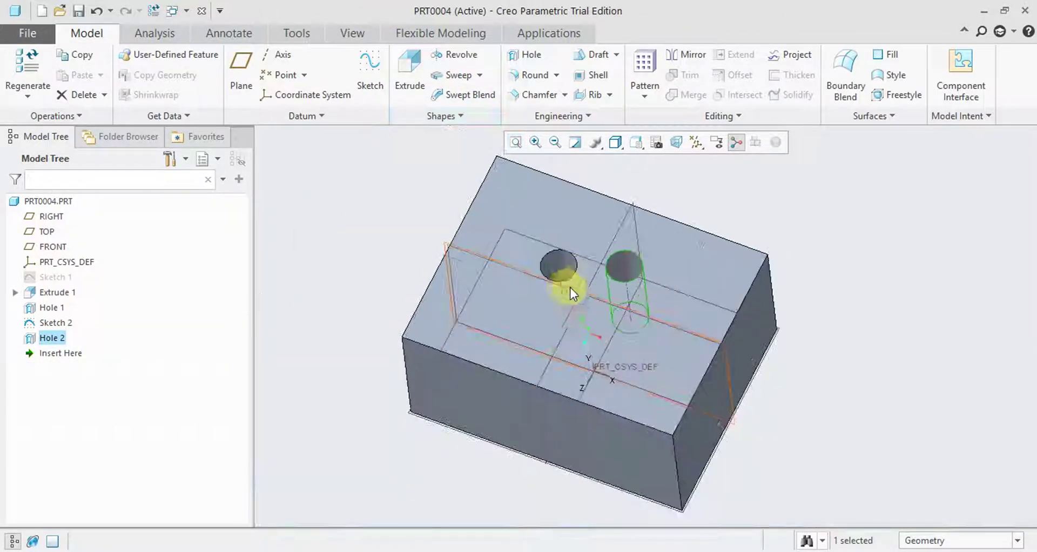
Place Hole 3 on the top face, offset 354.76 from an edge and 153.75 from FRONT.
{"action": "left_click", "coordinate": [527, 54]}
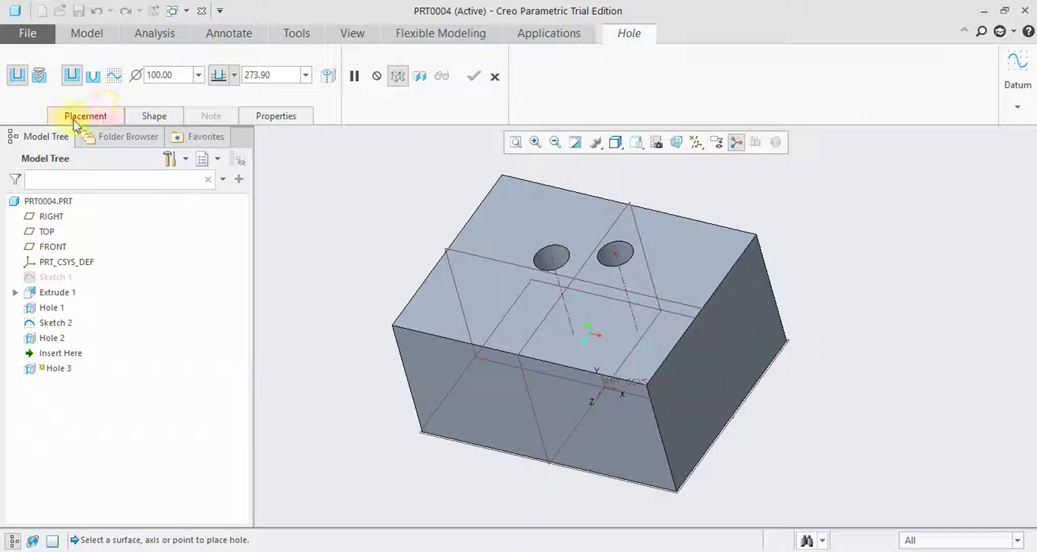
{"action": "left_click", "coordinate": [84, 117]}
{"action": "left_click", "coordinate": [532, 314]}
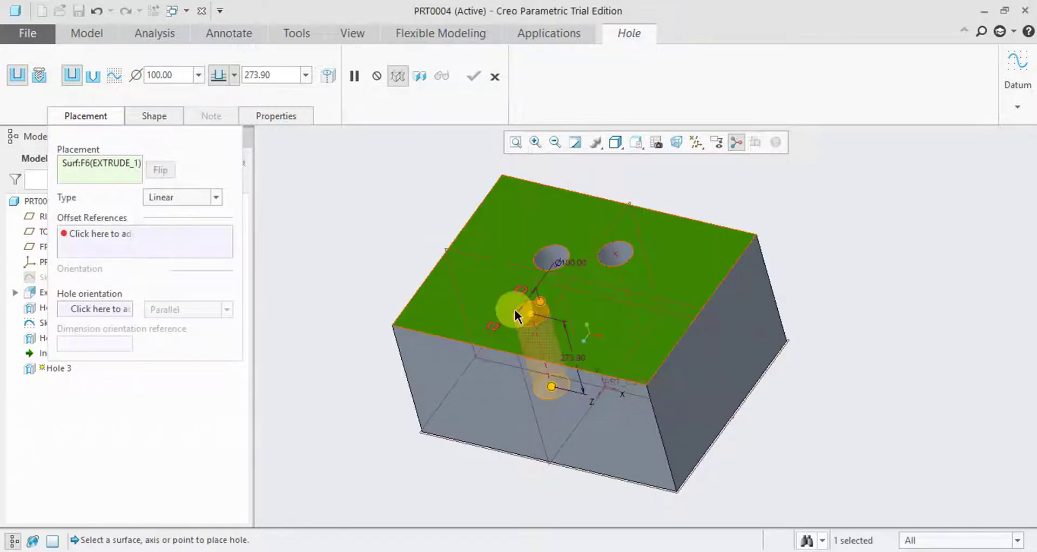
{"action": "scroll", "coordinate": [514, 320], "scroll_direction": "down", "scroll_amount": 4}
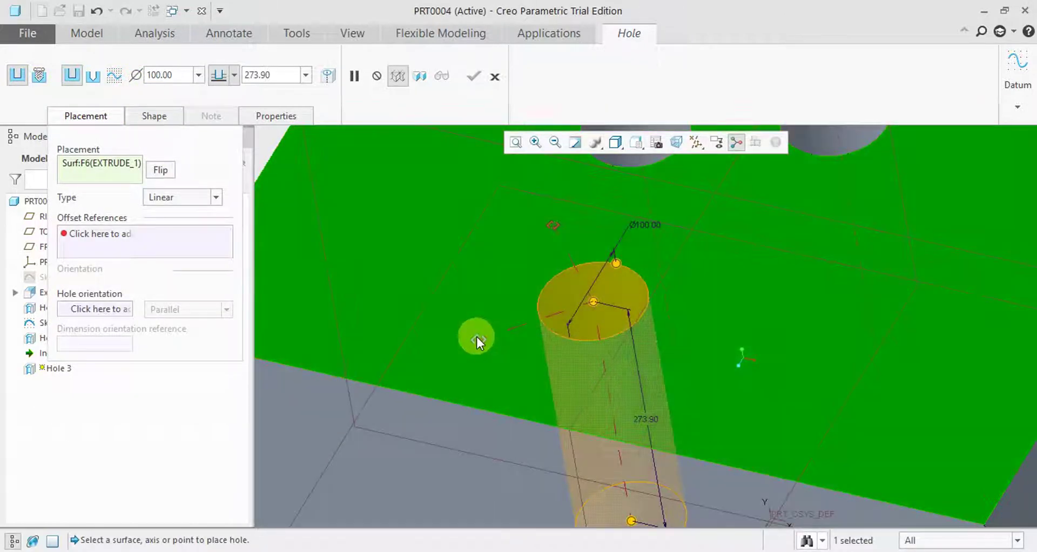
{"action": "scroll", "coordinate": [452, 336], "scroll_direction": "up", "scroll_amount": 3}
{"action": "mouse_move", "coordinate": [552, 273]}
{"action": "middle_mouse_down"}
{"action": "mouse_move", "coordinate": [550, 251]}
{"action": "mouse_move", "coordinate": [547, 276]}
{"action": "middle_mouse_up"}
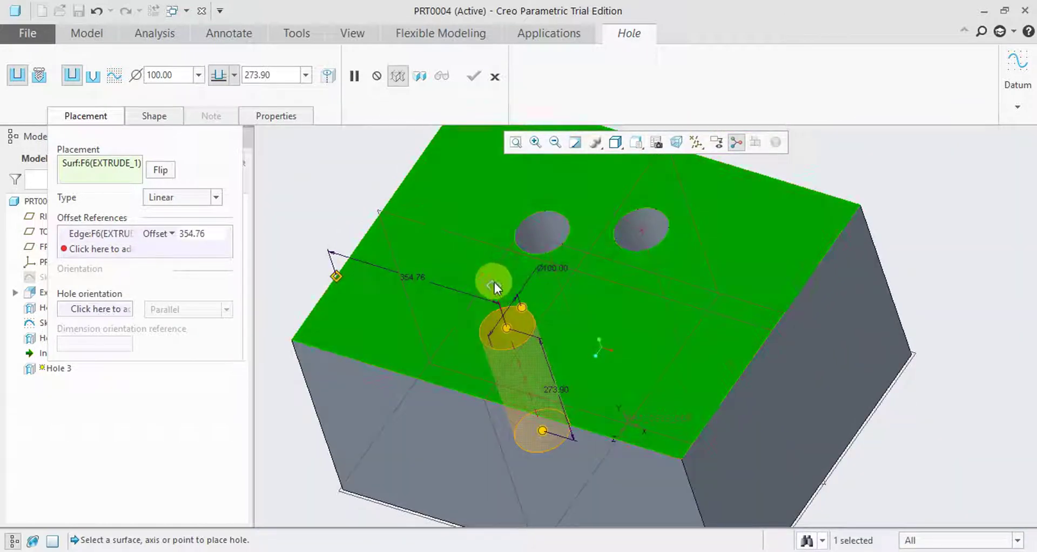
{"action": "left_click", "coordinate": [491, 245], "text": "ctrl"}
{"action": "mouse_move", "coordinate": [585, 323]}
{"action": "middle_mouse_down"}
{"action": "mouse_move", "coordinate": [547, 293]}
{"action": "mouse_move", "coordinate": [537, 268]}
{"action": "mouse_move", "coordinate": [555, 273]}
{"action": "mouse_move", "coordinate": [559, 284]}
{"action": "mouse_move", "coordinate": [534, 281]}
{"action": "middle_mouse_up"}
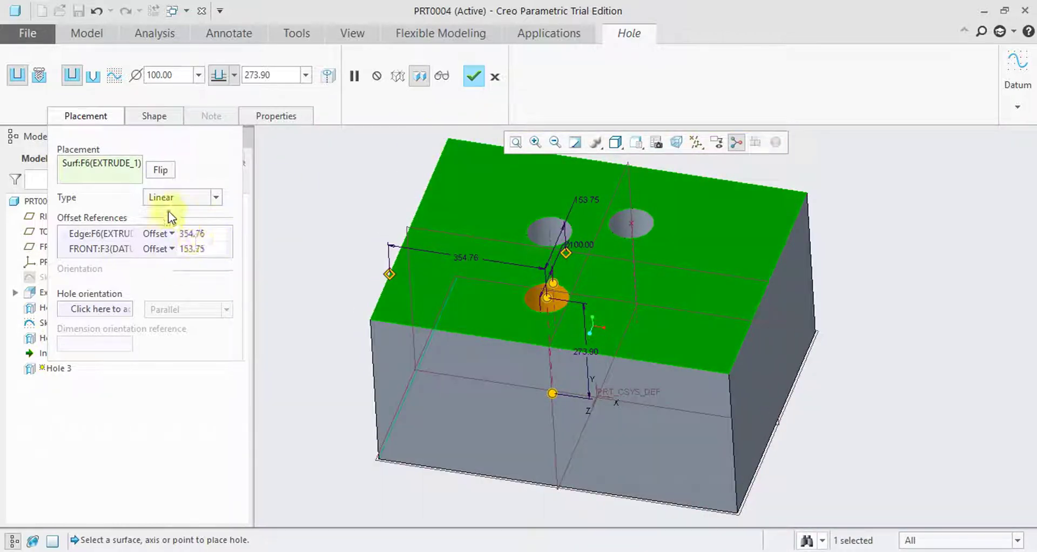
Give Hole 3's second side a blind depth of 273.90 after trying Through All.
{"action": "left_click", "coordinate": [157, 116]}
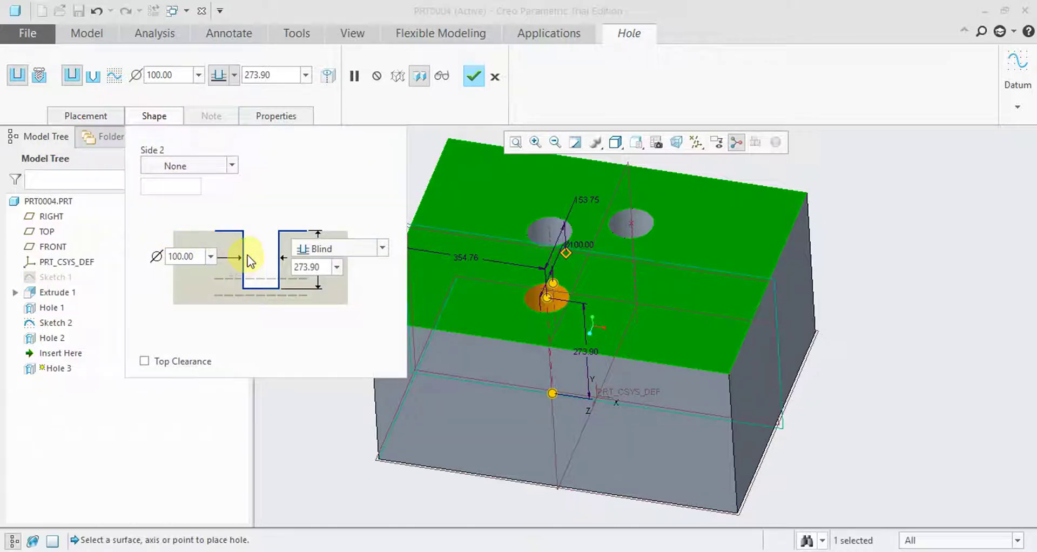
{"action": "middle_click_drag", "start_coordinate": [629, 245], "coordinate": [624, 231]}
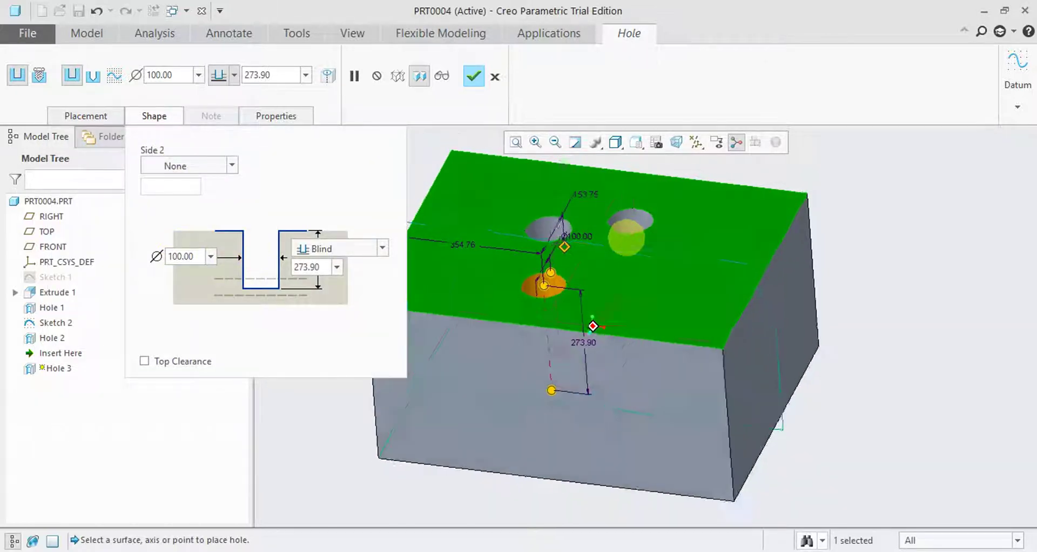
{"action": "left_click", "coordinate": [383, 250]}
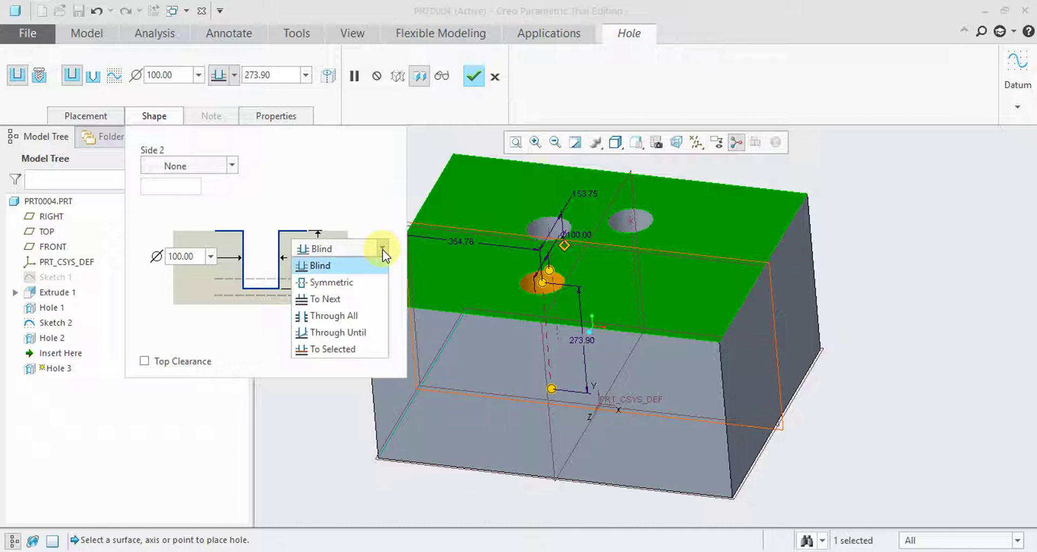
{"action": "left_click", "coordinate": [299, 265]}
{"action": "left_click", "coordinate": [232, 168]}
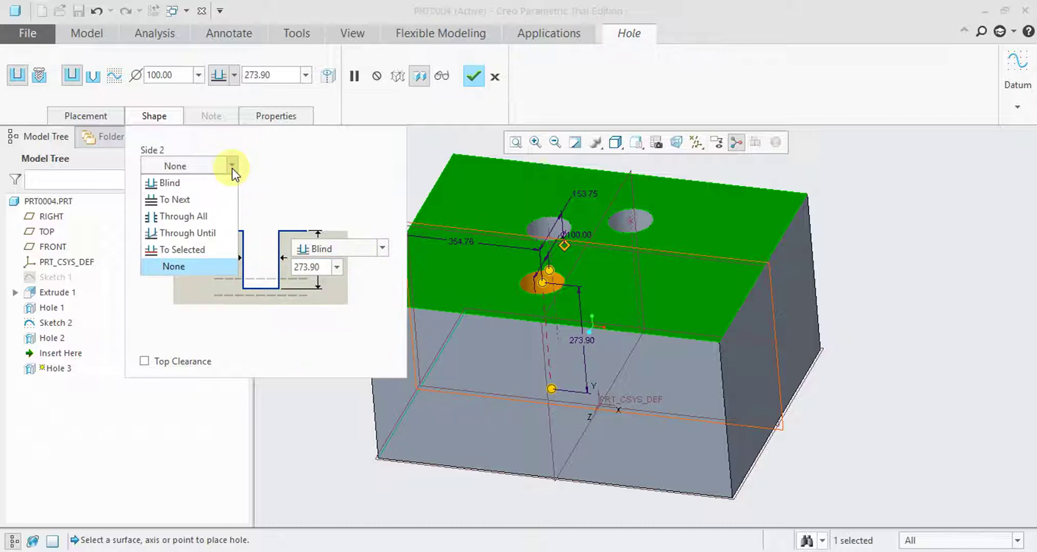
{"action": "left_click", "coordinate": [236, 170]}
{"action": "left_click", "coordinate": [233, 166]}
{"action": "left_click", "coordinate": [195, 213]}
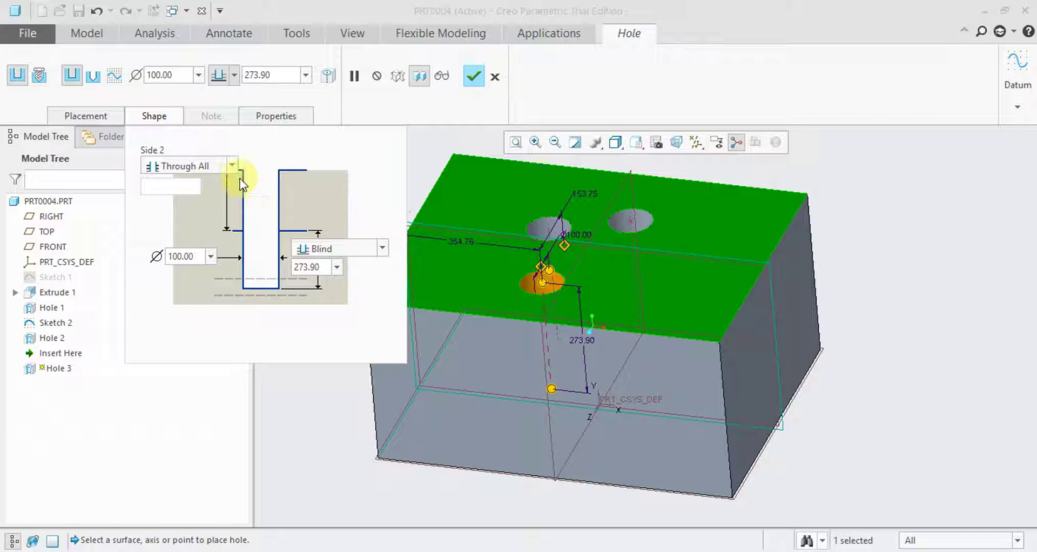
{"action": "left_click", "coordinate": [232, 165]}
{"action": "left_click", "coordinate": [208, 192]}
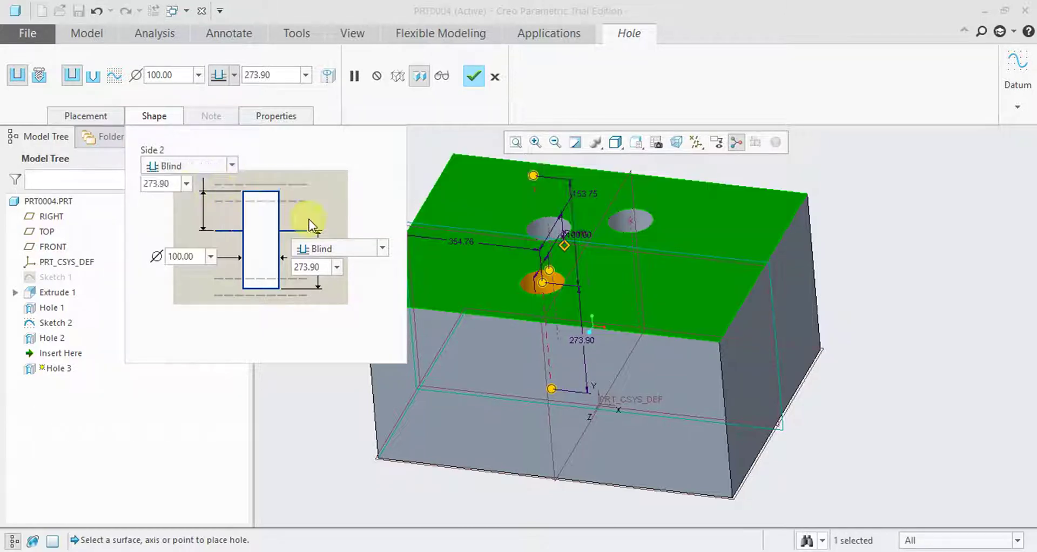
Try To Next for the first side, then restore Blind 273.90 and review properties.
{"action": "left_click", "coordinate": [384, 249]}
{"action": "left_click", "coordinate": [364, 297]}
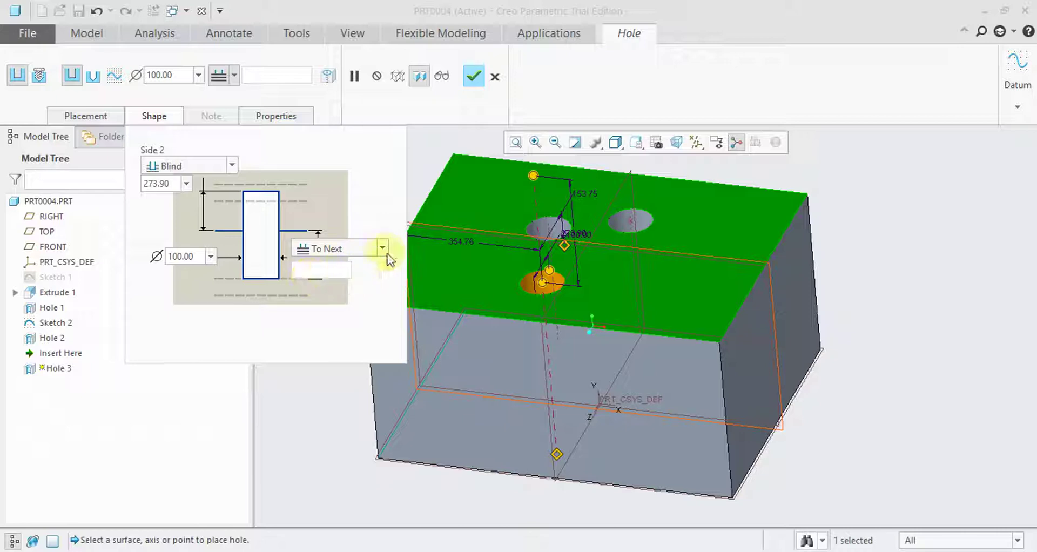
{"action": "left_click", "coordinate": [382, 248]}
{"action": "left_click", "coordinate": [333, 263]}
{"action": "double_click", "coordinate": [327, 268]}
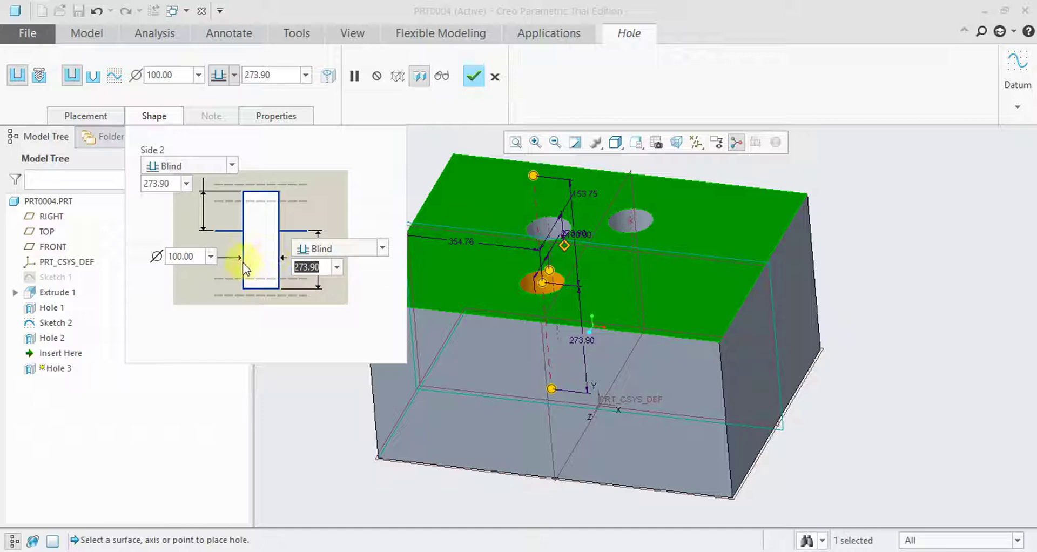
{"action": "left_click", "coordinate": [211, 256]}
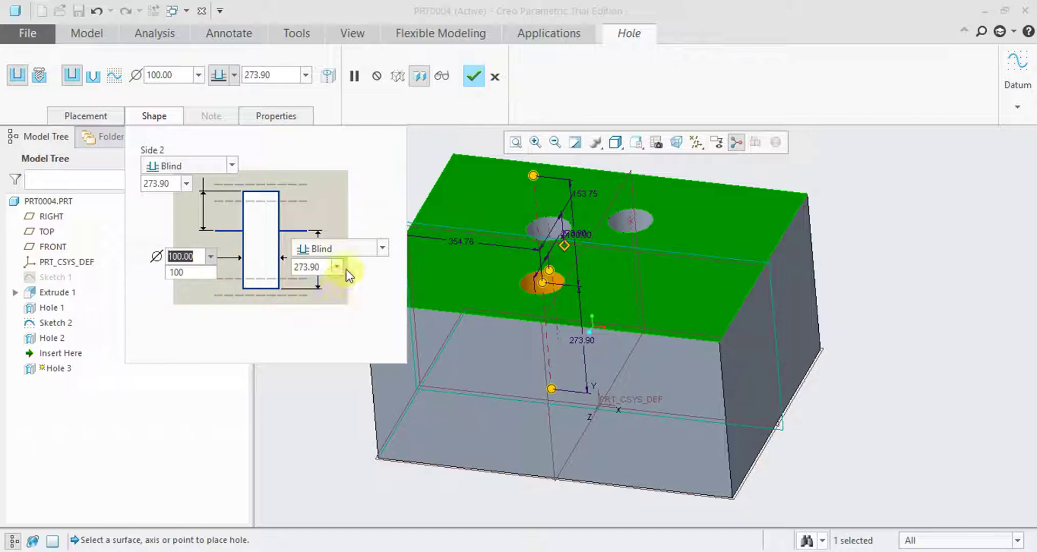
{"action": "left_click", "coordinate": [281, 116]}
{"action": "left_click", "coordinate": [105, 119]}
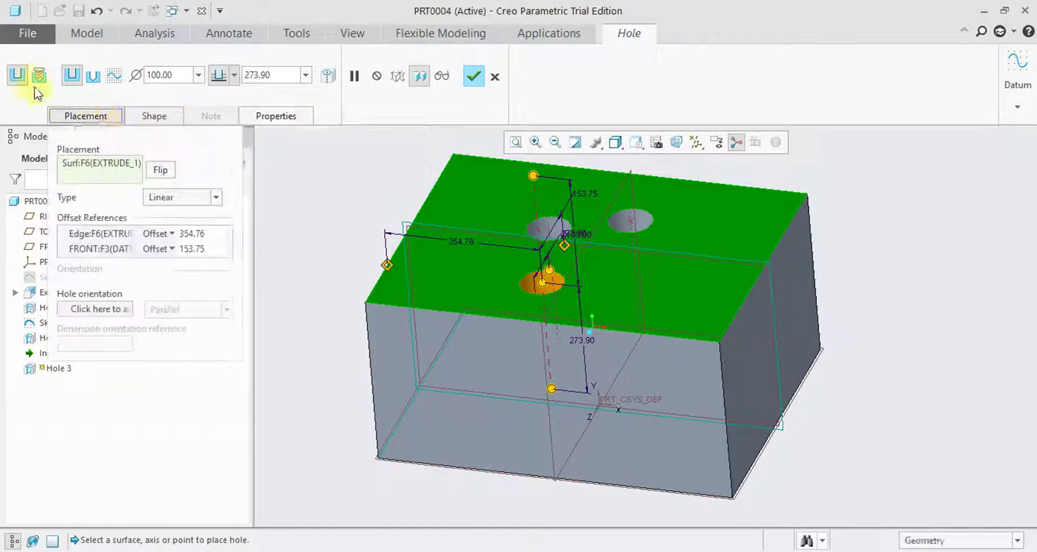
Make Hole 3 a standard threaded hole and switch its thread standard to ISO.
{"action": "left_click", "coordinate": [39, 78]}
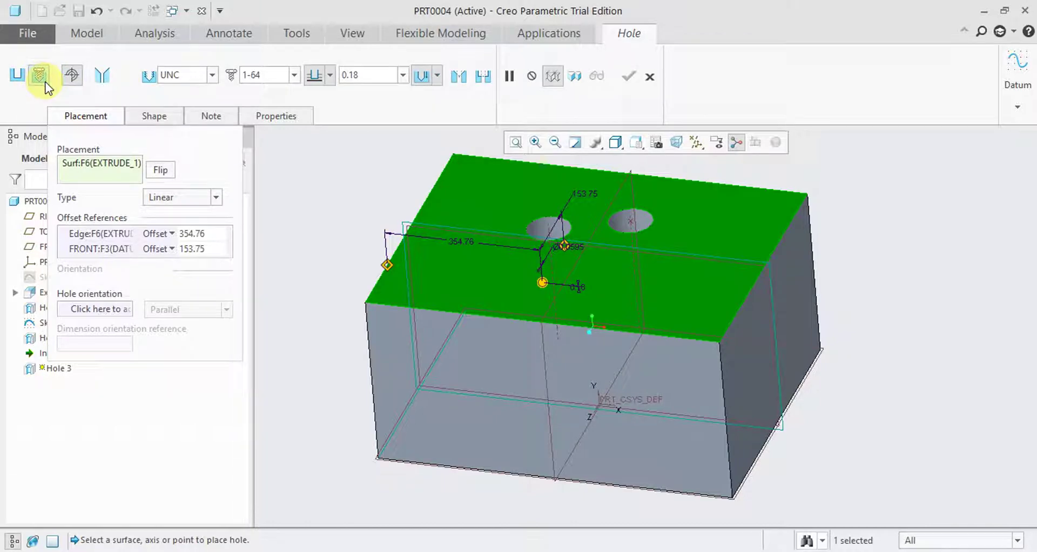
{"action": "left_click", "coordinate": [147, 116]}
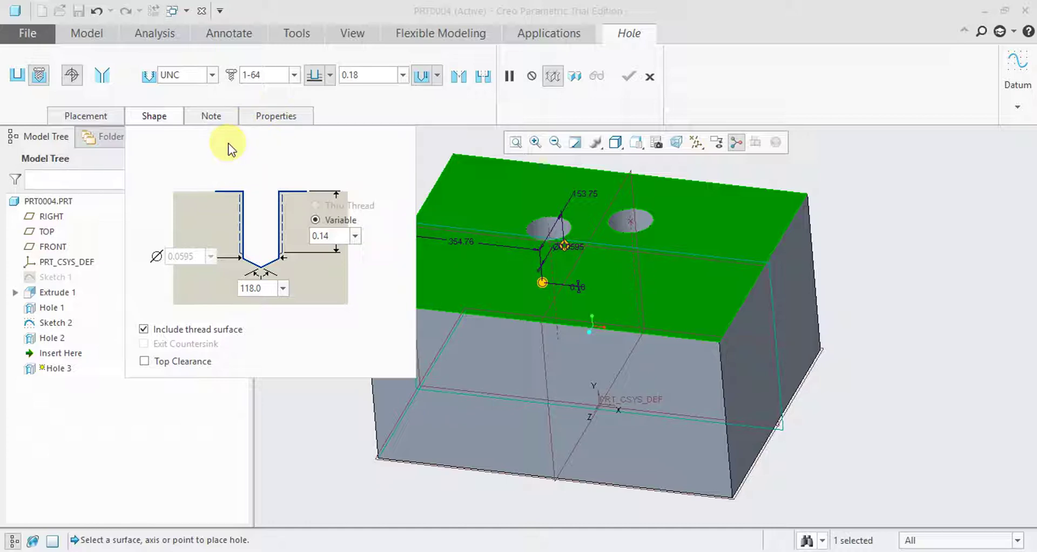
{"action": "left_click", "coordinate": [212, 75]}
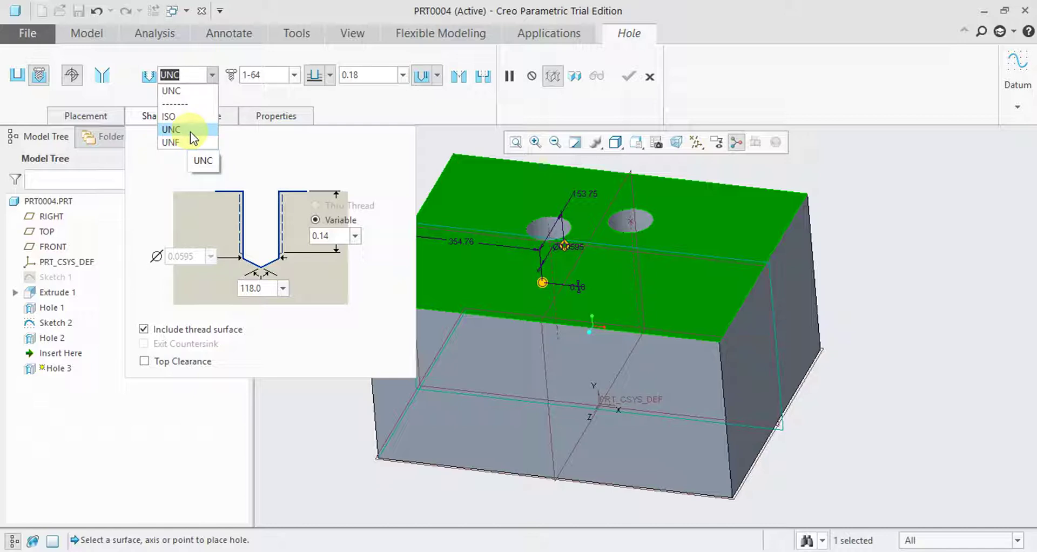
{"action": "left_click", "coordinate": [193, 117]}
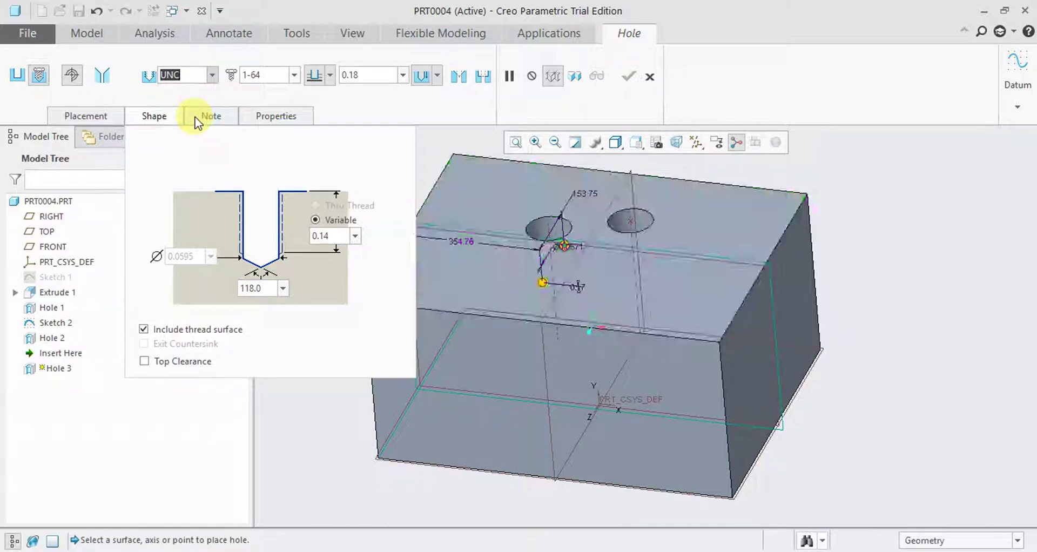
Set Hole 3's thread size to M7x1 and drag the hole to a new spot.
{"action": "left_click", "coordinate": [295, 75]}
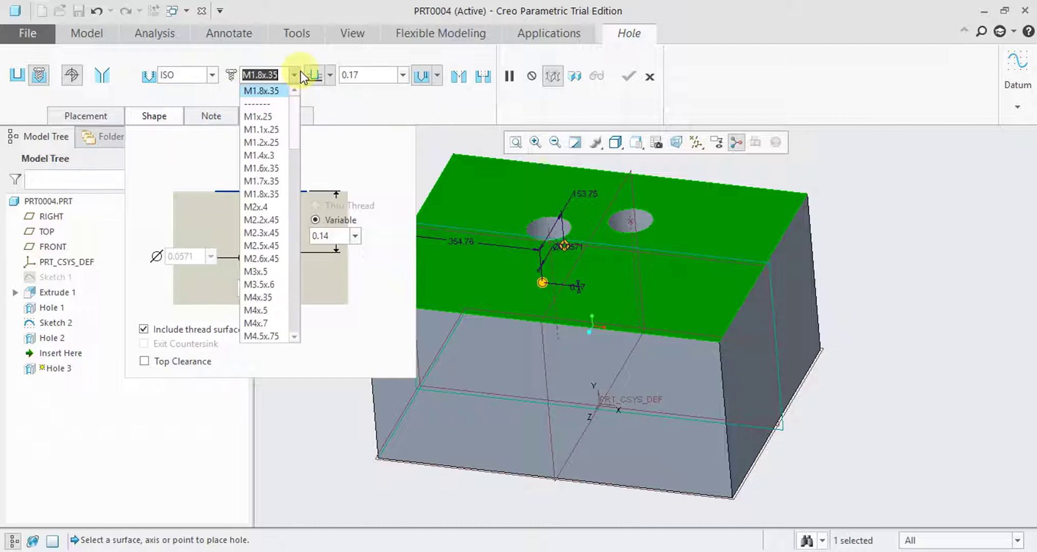
{"action": "scroll", "coordinate": [292, 111], "scroll_direction": "down", "scroll_amount": 2}
{"action": "scroll", "coordinate": [283, 116], "scroll_direction": "down", "scroll_amount": 2}
{"action": "scroll", "coordinate": [283, 118], "scroll_direction": "down", "scroll_amount": 3}
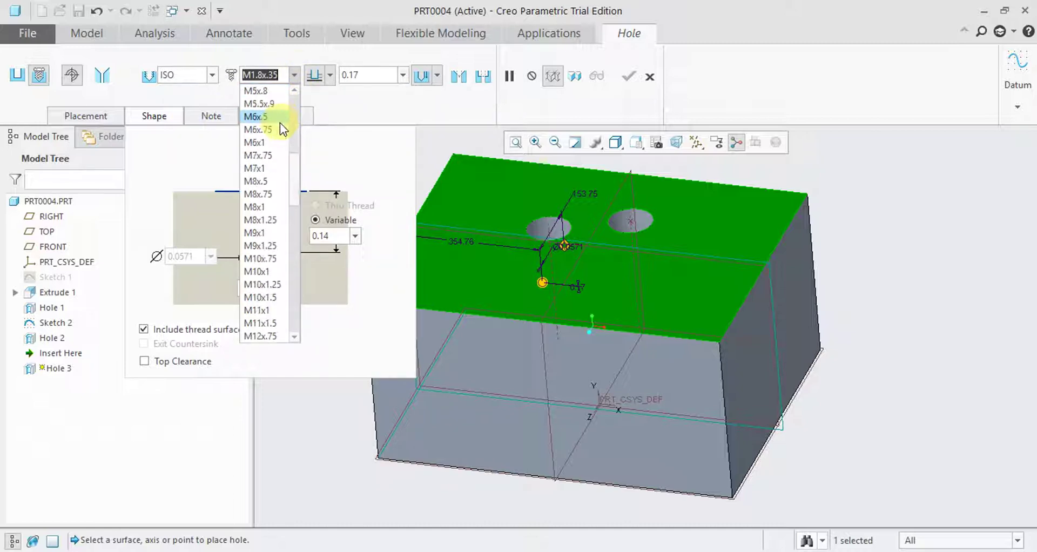
{"action": "scroll", "coordinate": [280, 122], "scroll_direction": "down", "scroll_amount": 2}
{"action": "scroll", "coordinate": [280, 124], "scroll_direction": "down", "scroll_amount": 3}
{"action": "scroll", "coordinate": [279, 125], "scroll_direction": "down", "scroll_amount": 2}
{"action": "scroll", "coordinate": [277, 126], "scroll_direction": "up", "scroll_amount": 4}
{"action": "scroll", "coordinate": [275, 126], "scroll_direction": "up", "scroll_amount": 4}
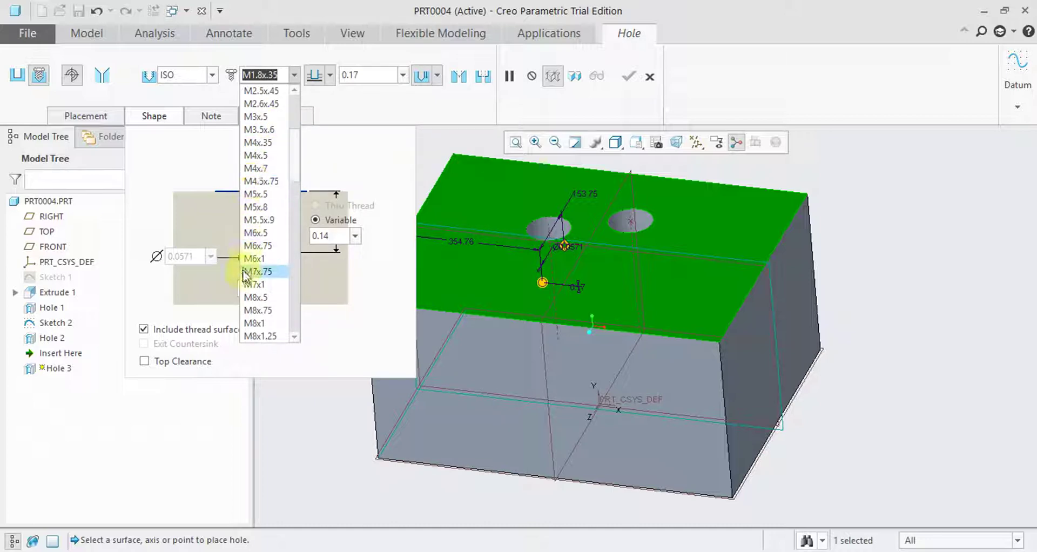
{"action": "left_click", "coordinate": [252, 284]}
{"action": "scroll", "coordinate": [594, 270], "scroll_direction": "down", "scroll_amount": 4}
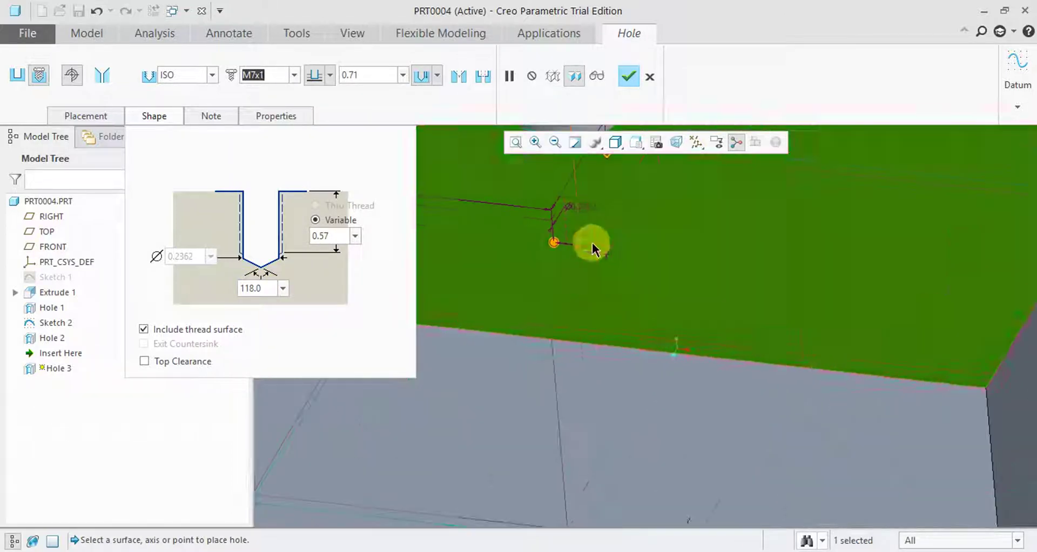
{"action": "scroll", "coordinate": [543, 248], "scroll_direction": "down", "scroll_amount": 2}
{"action": "scroll", "coordinate": [547, 259], "scroll_direction": "down", "scroll_amount": 1}
{"action": "scroll", "coordinate": [540, 232], "scroll_direction": "down", "scroll_amount": 1}
{"action": "scroll", "coordinate": [532, 222], "scroll_direction": "down", "scroll_amount": 1}
{"action": "mouse_move", "coordinate": [532, 222]}
{"action": "left_mouse_down"}
{"action": "mouse_move", "coordinate": [509, 308]}
{"action": "mouse_move", "coordinate": [565, 289]}
{"action": "left_mouse_up"}
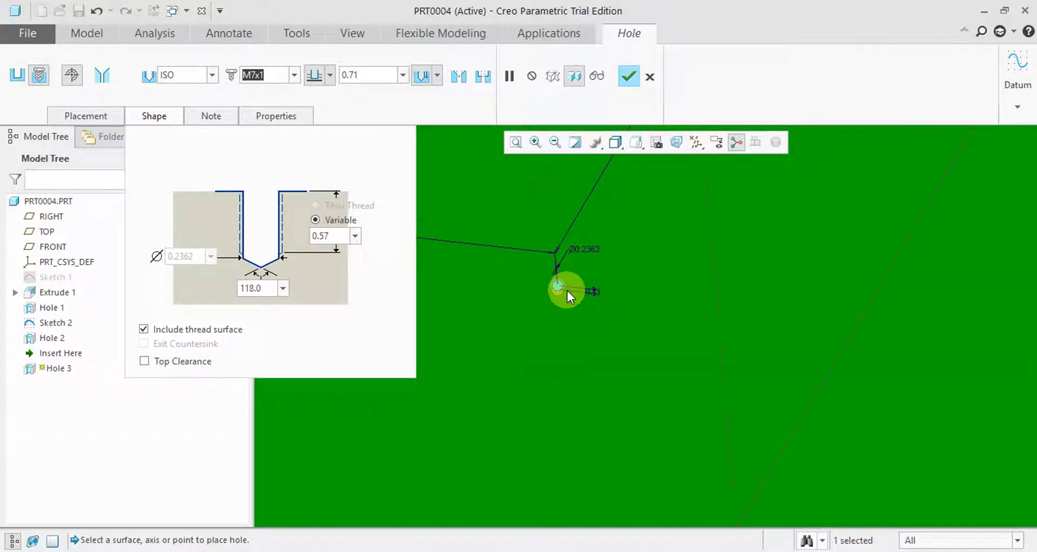
{"action": "mouse_move", "coordinate": [665, 358]}
{"action": "left_mouse_down"}
{"action": "mouse_move", "coordinate": [639, 389]}
{"action": "mouse_move", "coordinate": [637, 430]}
{"action": "mouse_move", "coordinate": [688, 364]}
{"action": "mouse_move", "coordinate": [706, 297]}
{"action": "left_mouse_up"}
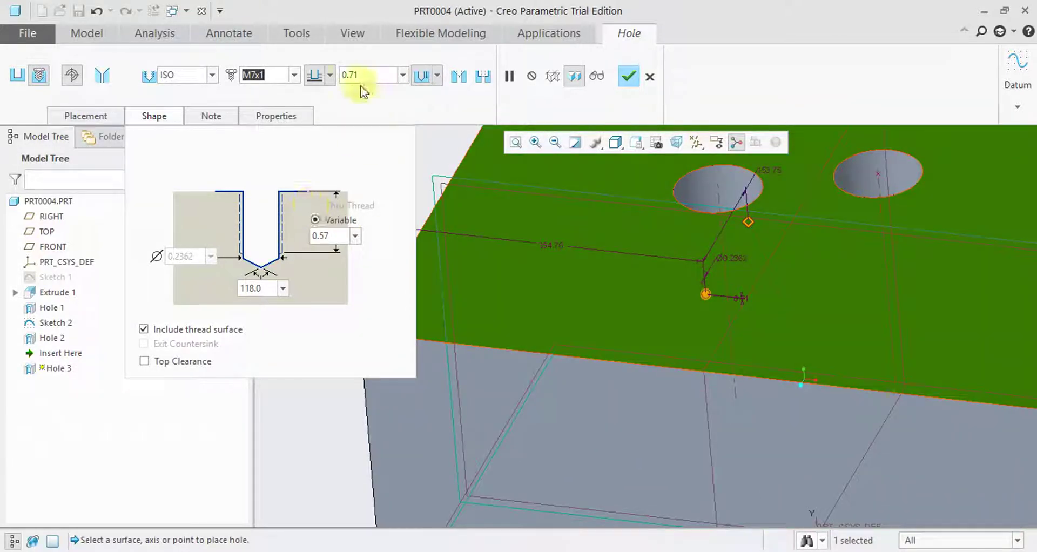
Change the size to M22x1.5, make it a tapered ISO_7/1 Rc3/4 hole, and finish it.
{"action": "left_click", "coordinate": [295, 75]}
{"action": "scroll", "coordinate": [270, 248], "scroll_direction": "down", "scroll_amount": 2}
{"action": "scroll", "coordinate": [273, 294], "scroll_direction": "down", "scroll_amount": 2}
{"action": "scroll", "coordinate": [276, 300], "scroll_direction": "down", "scroll_amount": 2}
{"action": "scroll", "coordinate": [276, 301], "scroll_direction": "down", "scroll_amount": 3}
{"action": "scroll", "coordinate": [261, 295], "scroll_direction": "down", "scroll_amount": 2}
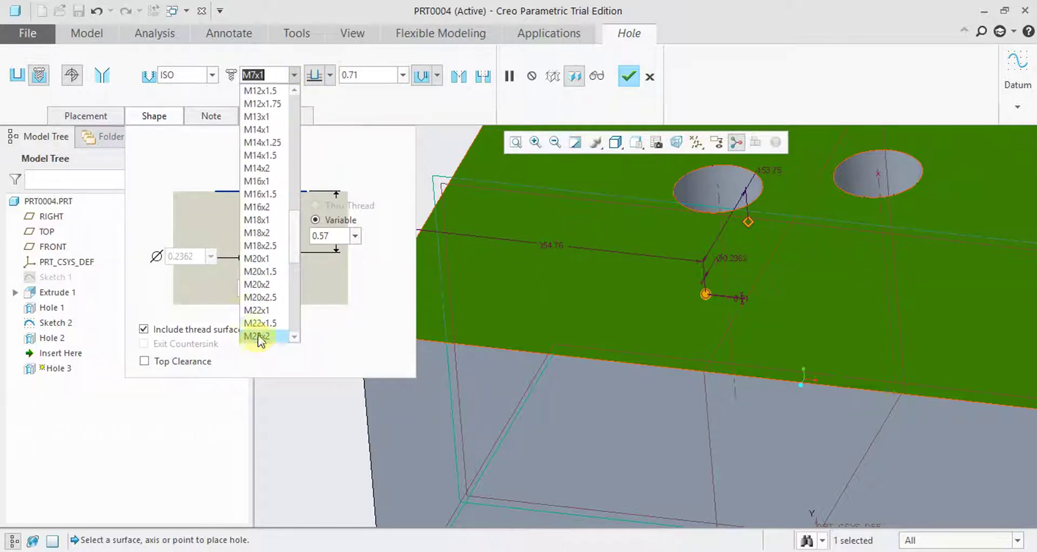
{"action": "left_click", "coordinate": [259, 327]}
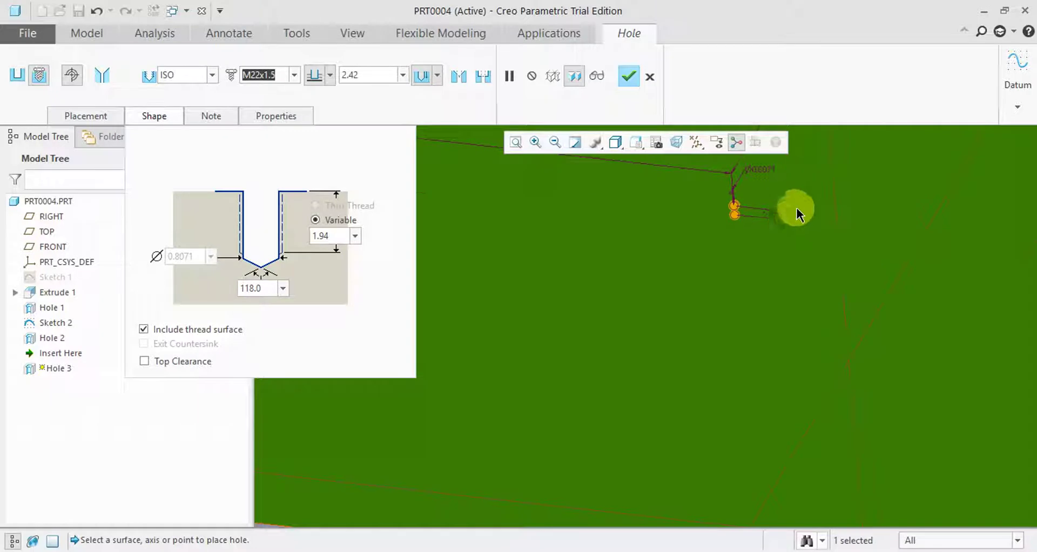
{"action": "scroll", "coordinate": [601, 215], "scroll_direction": "up", "scroll_amount": 3}
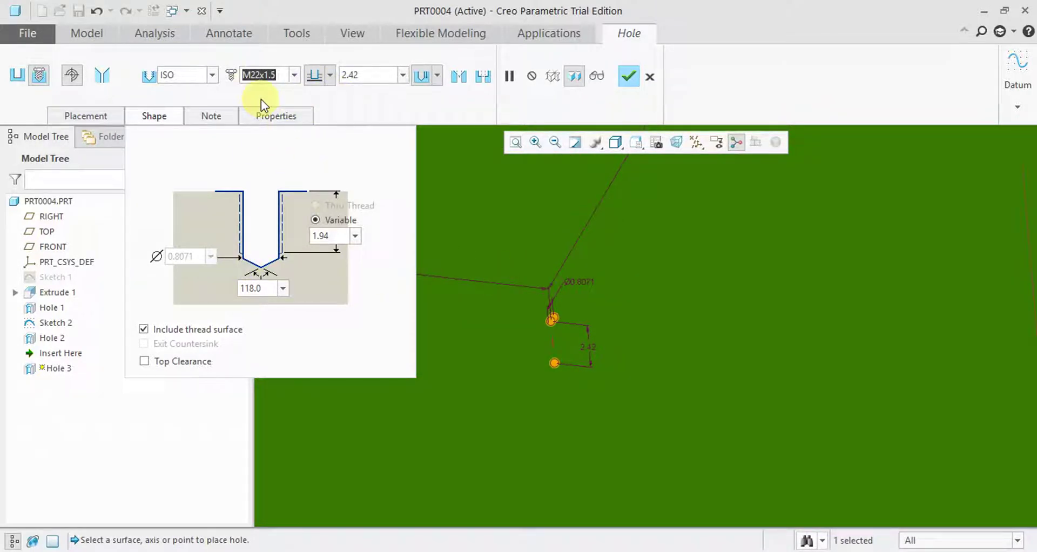
{"action": "left_click", "coordinate": [103, 75]}
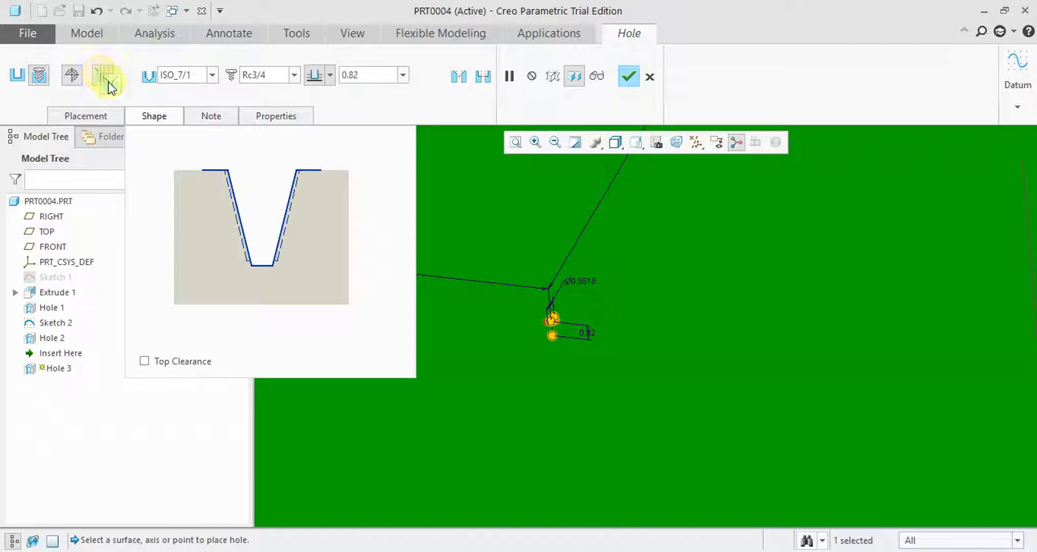
{"action": "scroll", "coordinate": [667, 258], "scroll_direction": "up", "scroll_amount": 2}
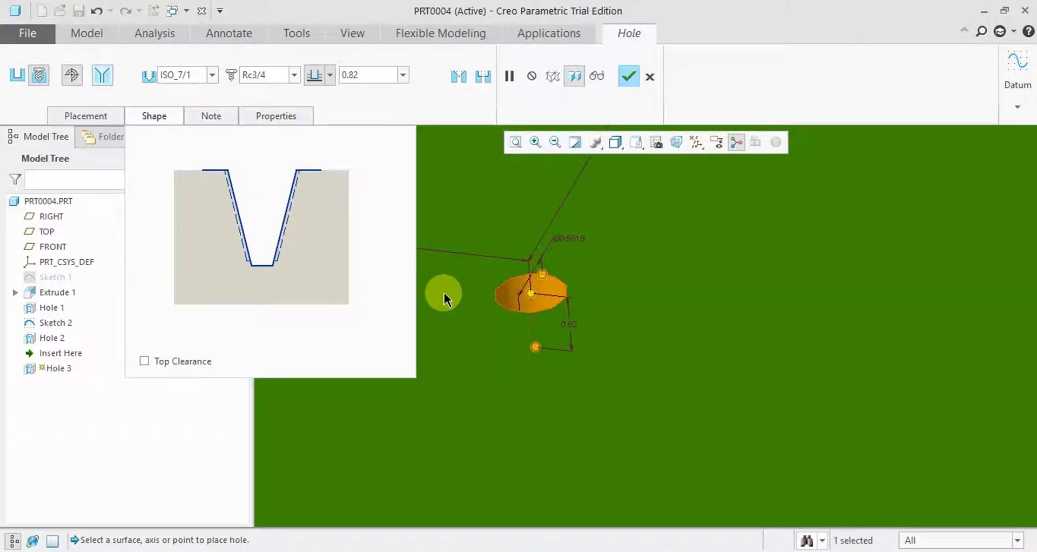
{"action": "scroll", "coordinate": [444, 294], "scroll_direction": "up", "scroll_amount": 3}
{"action": "scroll", "coordinate": [763, 346], "scroll_direction": "up", "scroll_amount": 3}
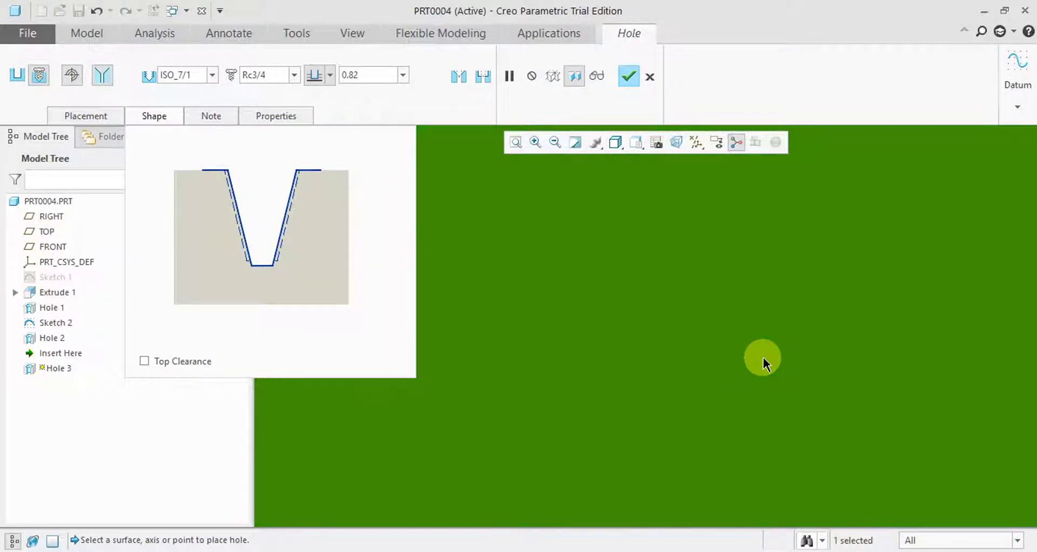
{"action": "scroll", "coordinate": [766, 352], "scroll_direction": "down", "scroll_amount": 3}
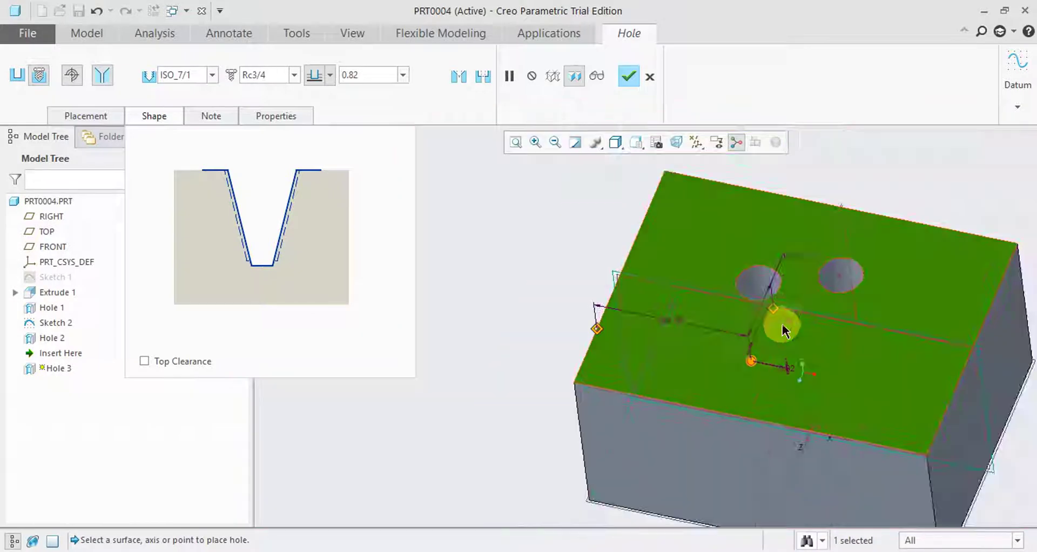
{"action": "scroll", "coordinate": [765, 356], "scroll_direction": "up", "scroll_amount": 2}
{"action": "left_click", "coordinate": [628, 76]}
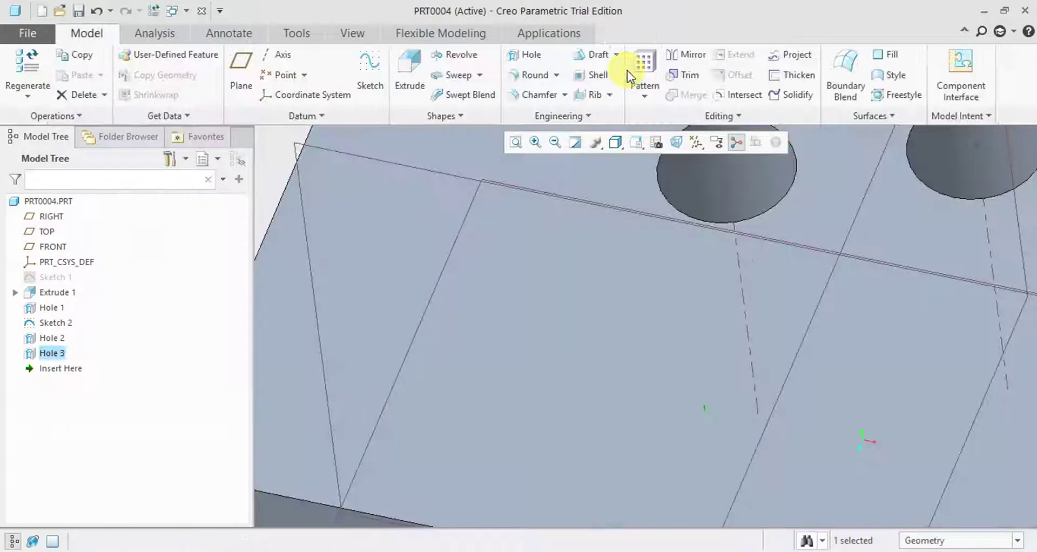
Reopen Hole 3's definition for editing via Edit Definition.
{"action": "scroll", "coordinate": [697, 438], "scroll_direction": "down", "scroll_amount": 3}
{"action": "scroll", "coordinate": [708, 424], "scroll_direction": "down", "scroll_amount": 2}
{"action": "scroll", "coordinate": [716, 399], "scroll_direction": "down", "scroll_amount": 2}
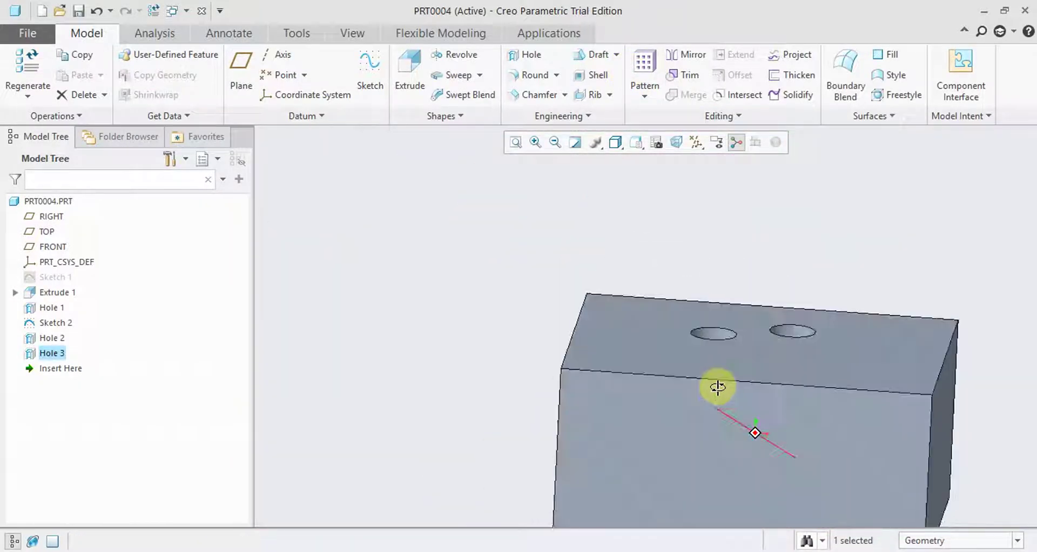
{"action": "double_click", "coordinate": [57, 352]}
{"action": "right_click", "coordinate": [56, 355]}
{"action": "left_click", "coordinate": [85, 263]}
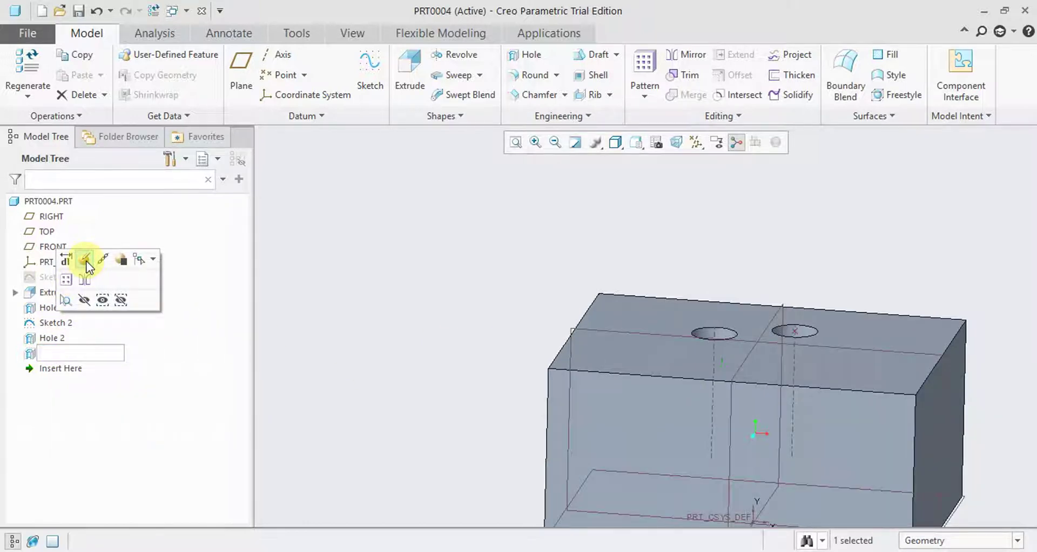
{"action": "left_click", "coordinate": [85, 261]}
{"action": "scroll", "coordinate": [336, 357], "scroll_direction": "up", "scroll_amount": 2}
{"action": "scroll", "coordinate": [728, 393], "scroll_direction": "up", "scroll_amount": 3}
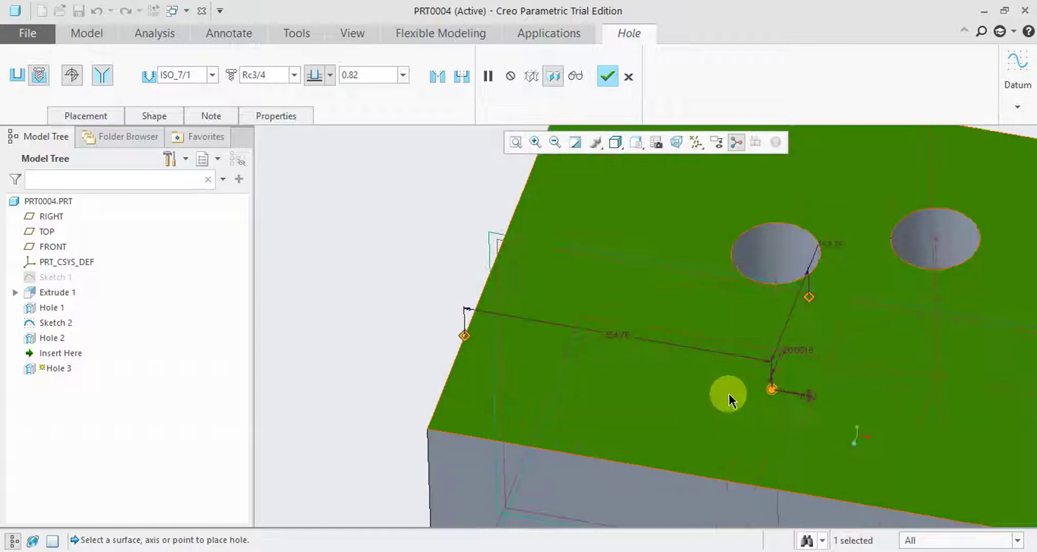
{"action": "scroll", "coordinate": [771, 387], "scroll_direction": "up", "scroll_amount": 3}
{"action": "middle_click_drag", "start_coordinate": [782, 400], "coordinate": [591, 405], "text": "shift"}
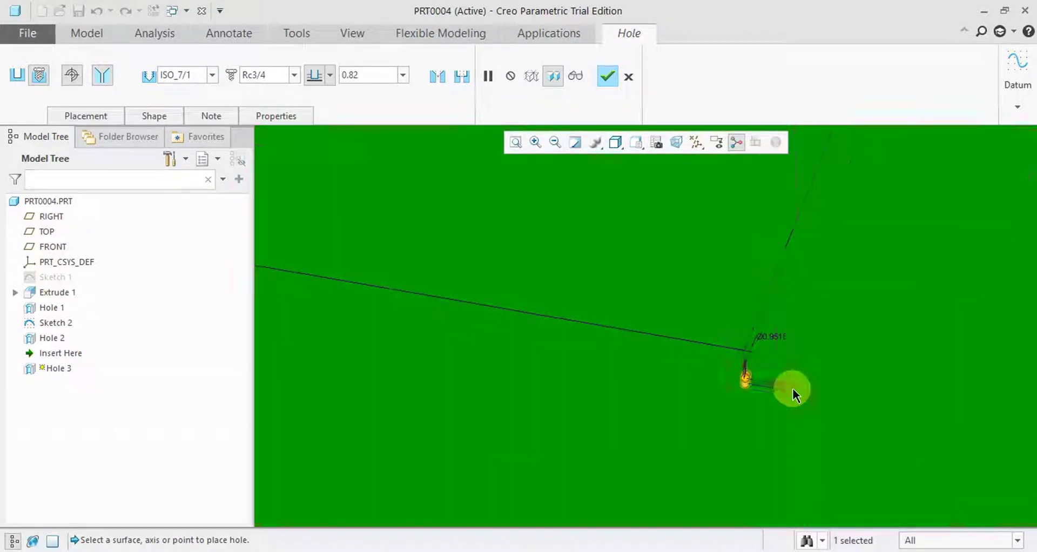
{"action": "scroll", "coordinate": [591, 405], "scroll_direction": "up", "scroll_amount": 2}
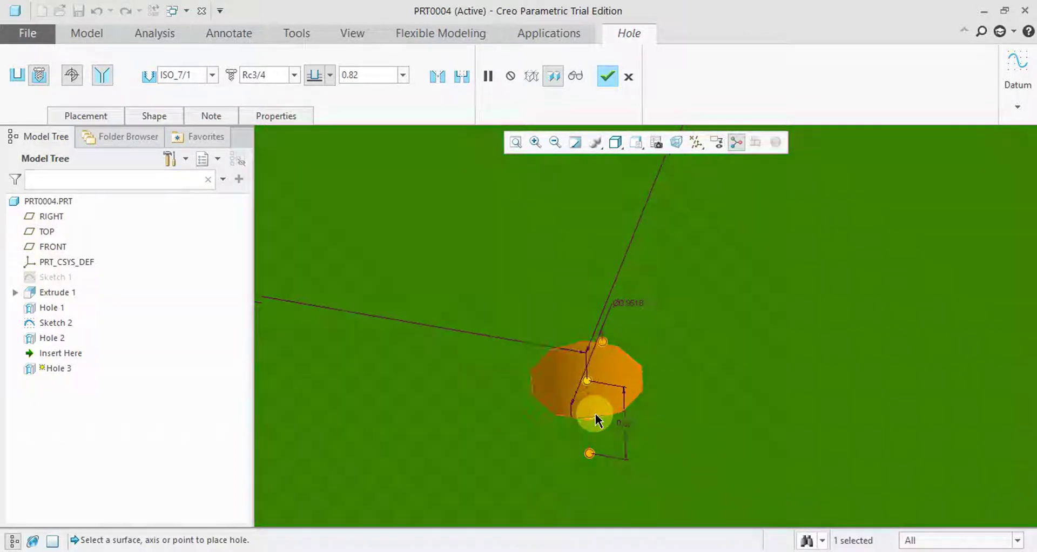
{"action": "scroll", "coordinate": [595, 414], "scroll_direction": "up", "scroll_amount": 3}
{"action": "scroll", "coordinate": [578, 429], "scroll_direction": "up", "scroll_amount": 2}
{"action": "scroll", "coordinate": [572, 436], "scroll_direction": "down", "scroll_amount": 5}
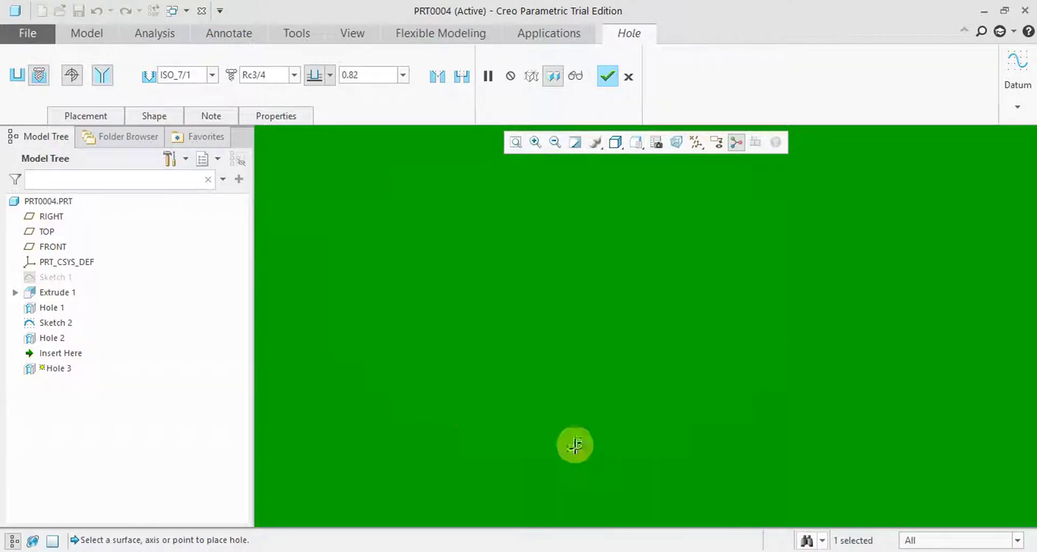
{"action": "scroll", "coordinate": [589, 442], "scroll_direction": "down", "scroll_amount": 3}
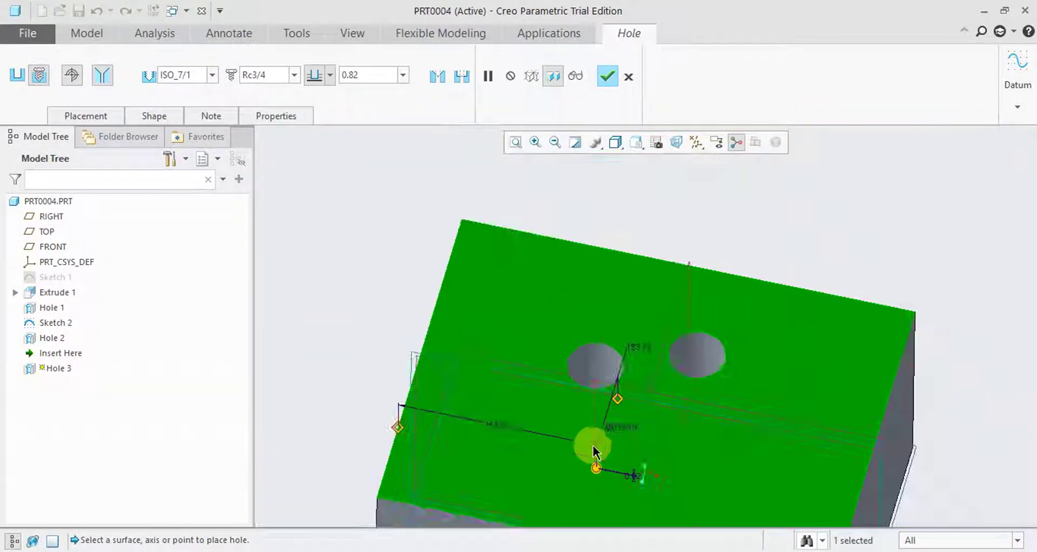
{"action": "scroll", "coordinate": [599, 465], "scroll_direction": "up", "scroll_amount": 3}
{"action": "scroll", "coordinate": [486, 454], "scroll_direction": "up", "scroll_amount": 1}
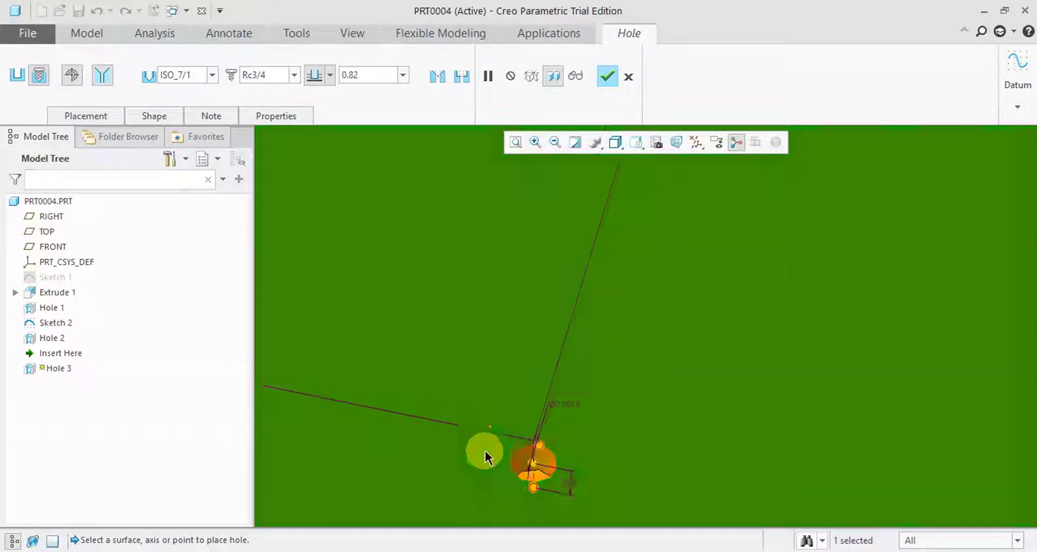
{"action": "scroll", "coordinate": [536, 475], "scroll_direction": "up", "scroll_amount": 2}
{"action": "scroll", "coordinate": [566, 318], "scroll_direction": "up", "scroll_amount": 2}
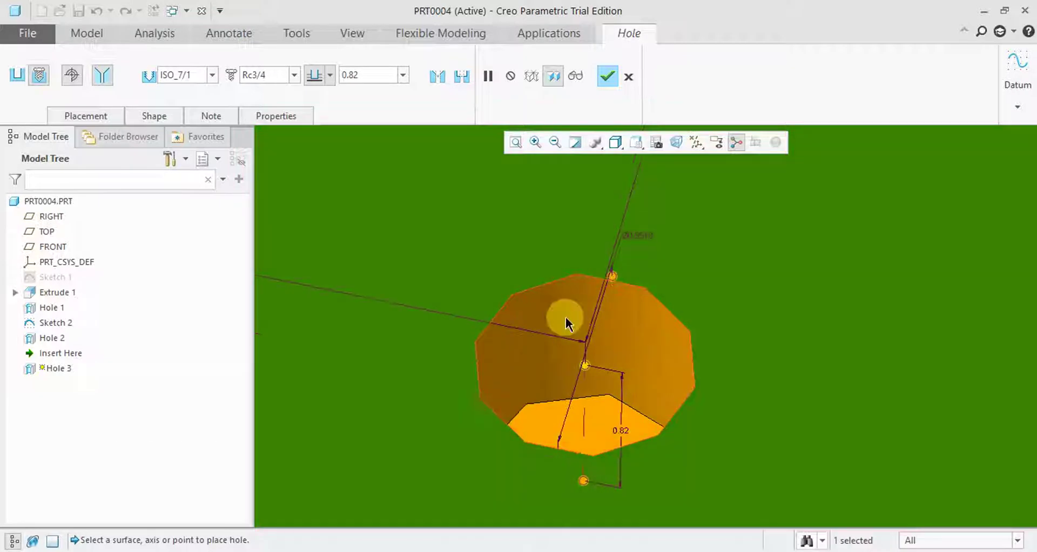
Try ISO_7/1 tapered thread sizes Rc2-1/2 and then Rc6.
{"action": "left_click", "coordinate": [213, 75]}
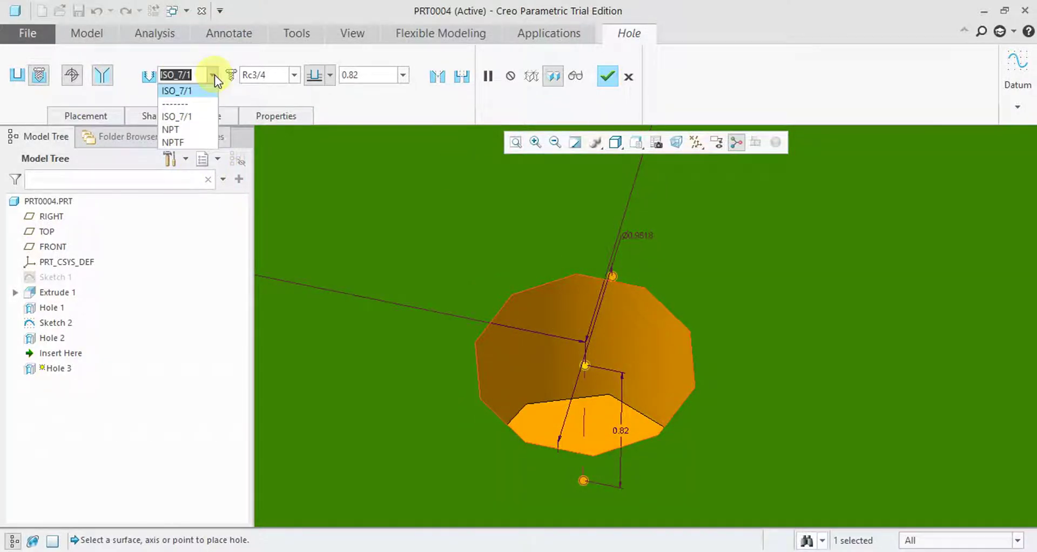
{"action": "left_click", "coordinate": [184, 117]}
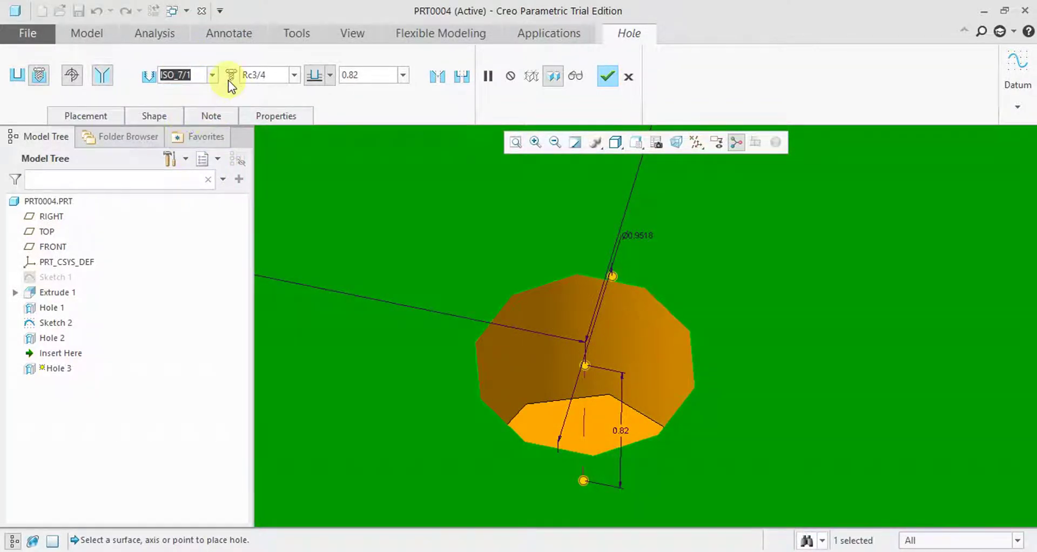
{"action": "left_click", "coordinate": [297, 76]}
{"action": "left_click", "coordinate": [269, 249]}
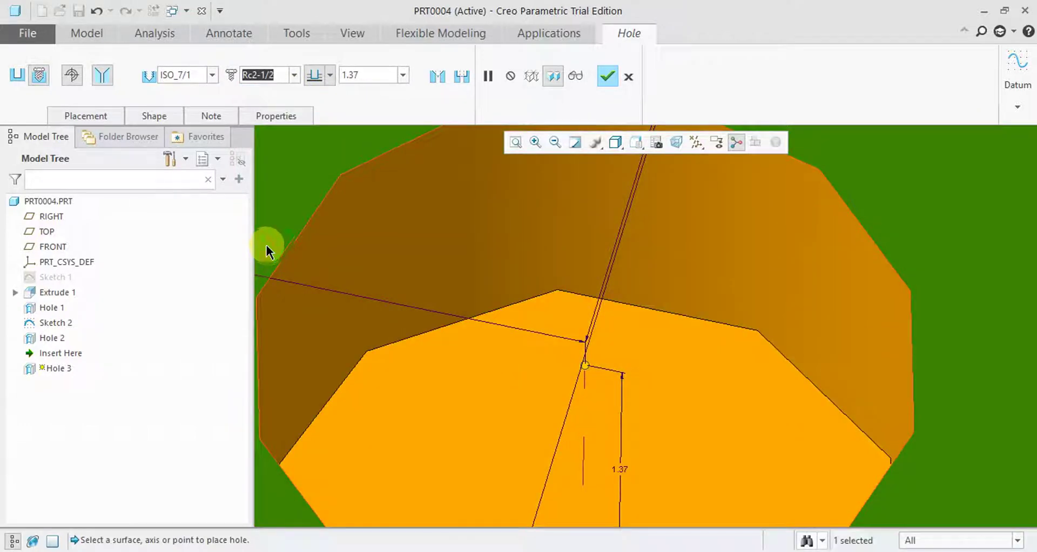
{"action": "scroll", "coordinate": [601, 253], "scroll_direction": "down", "scroll_amount": 5}
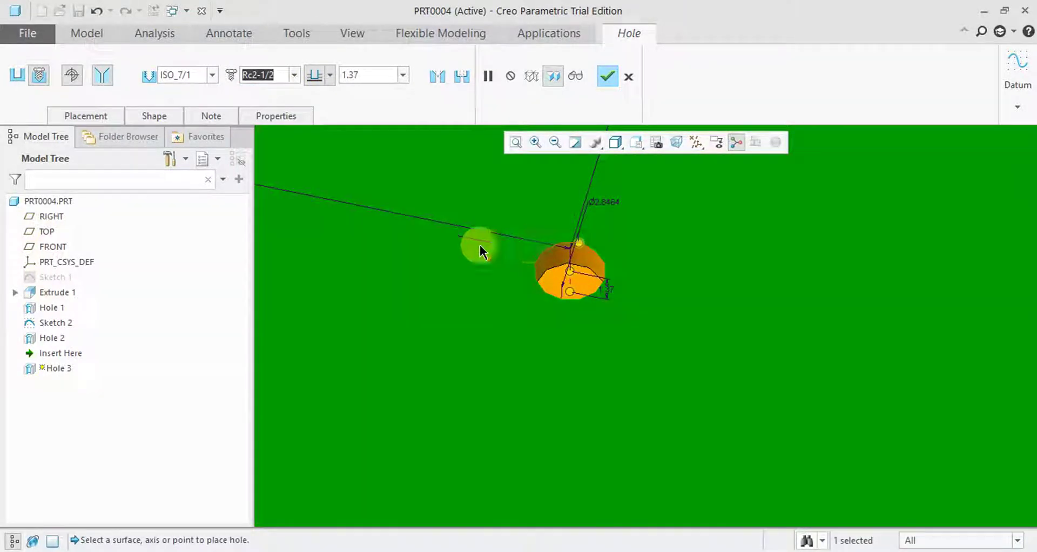
{"action": "left_click", "coordinate": [294, 75]}
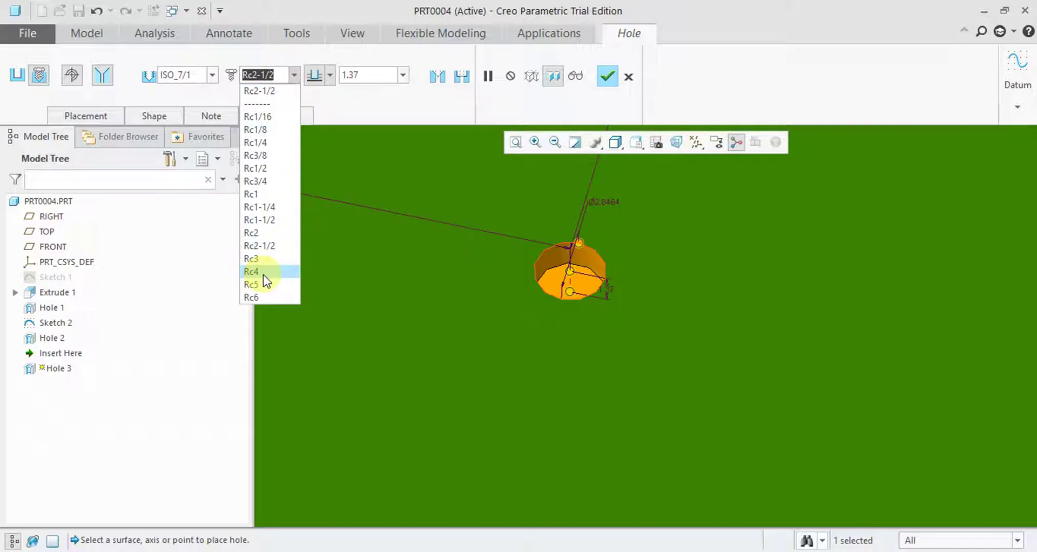
{"action": "left_click", "coordinate": [256, 297]}
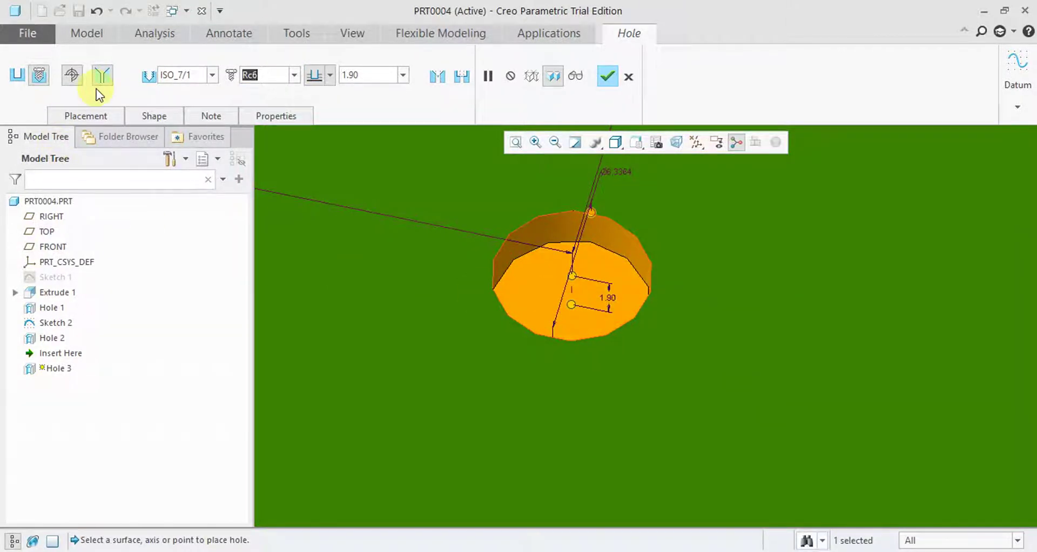
Switch to a straight ISO M64x6 hole with tapping and a countersink added.
{"action": "left_click", "coordinate": [85, 74]}
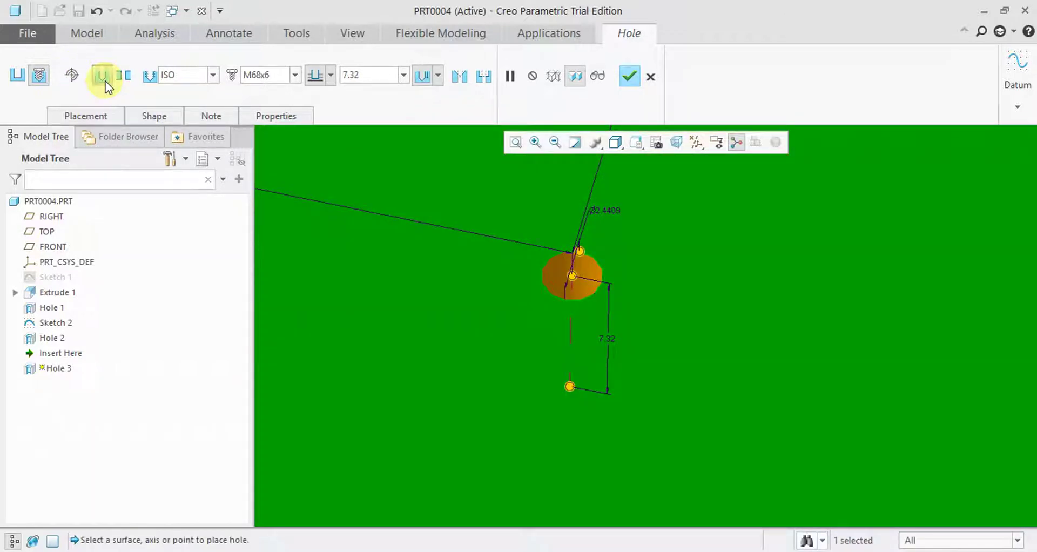
{"action": "left_click", "coordinate": [76, 79]}
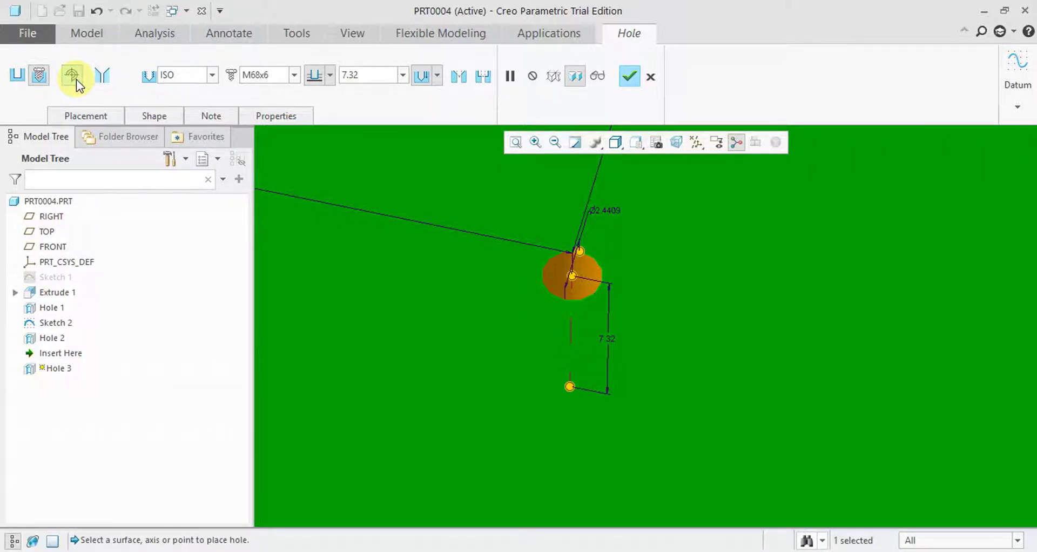
{"action": "left_click", "coordinate": [213, 78]}
{"action": "left_click", "coordinate": [214, 79]}
{"action": "left_click", "coordinate": [102, 76]}
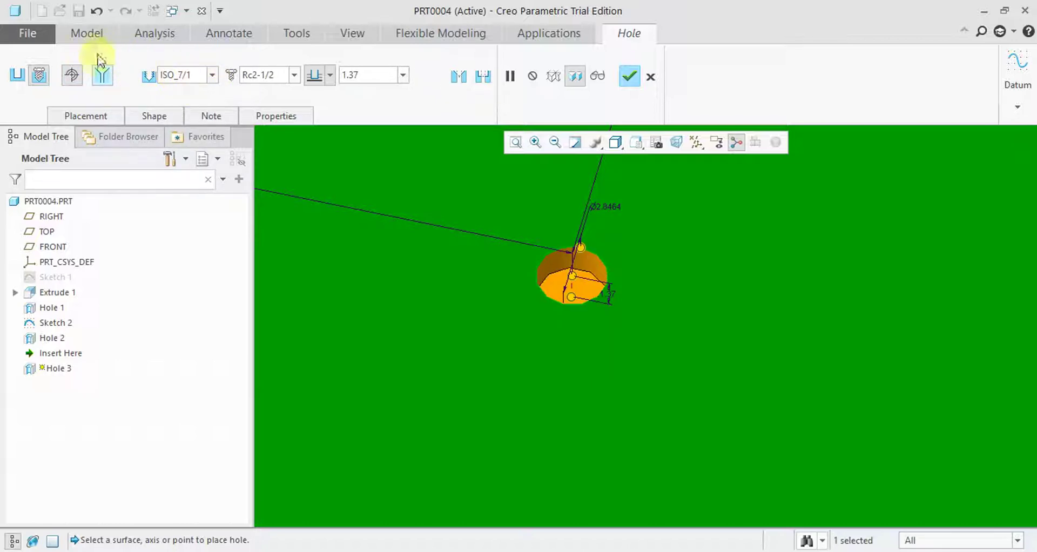
{"action": "left_click", "coordinate": [72, 74]}
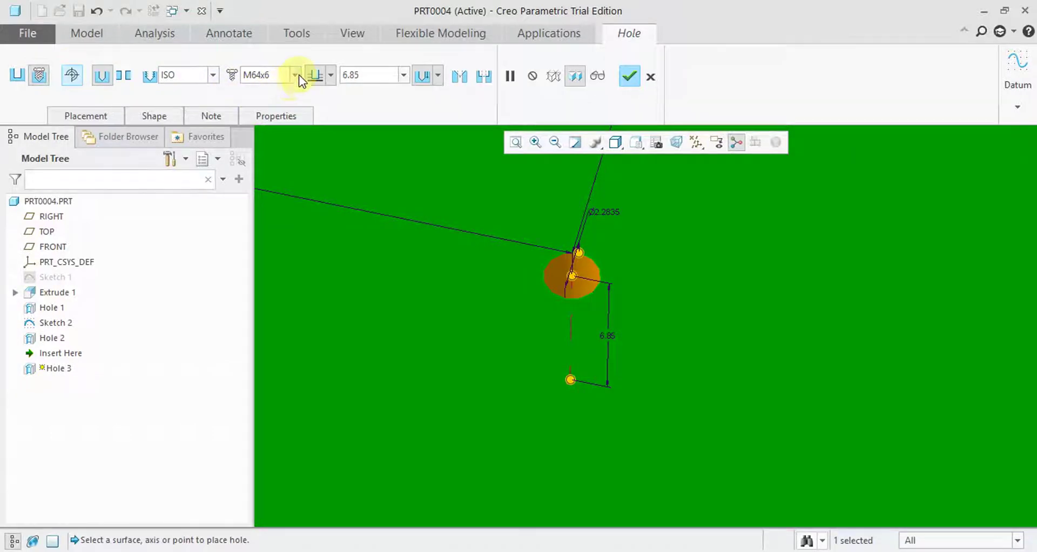
{"action": "left_click", "coordinate": [298, 75]}
{"action": "left_click", "coordinate": [299, 75]}
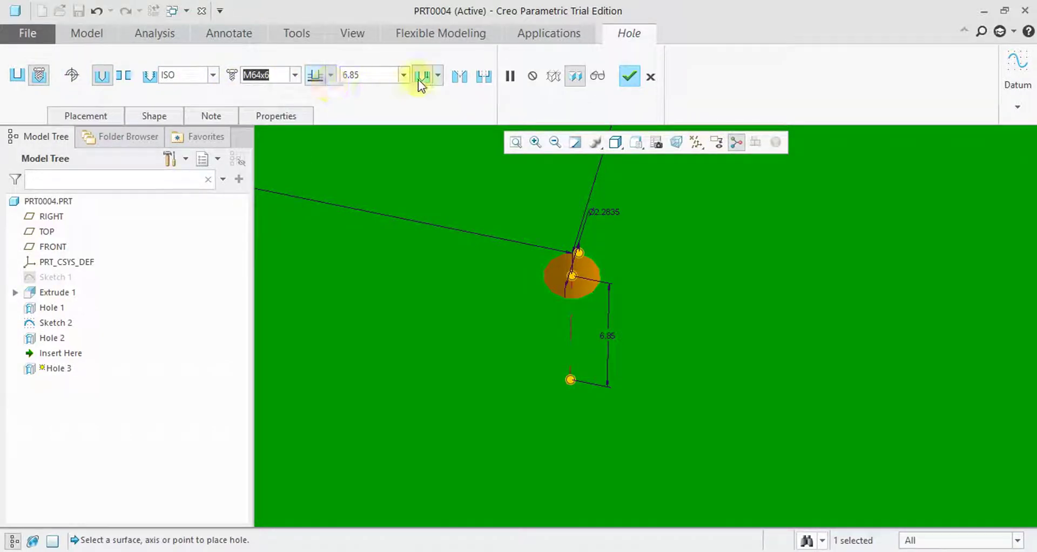
{"action": "left_click", "coordinate": [461, 79]}
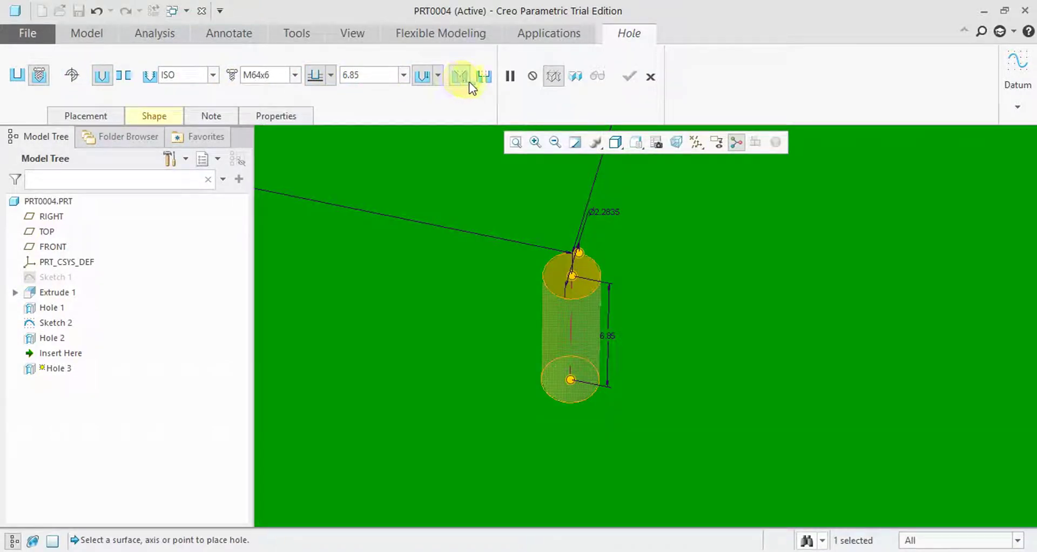
{"action": "left_click", "coordinate": [478, 77]}
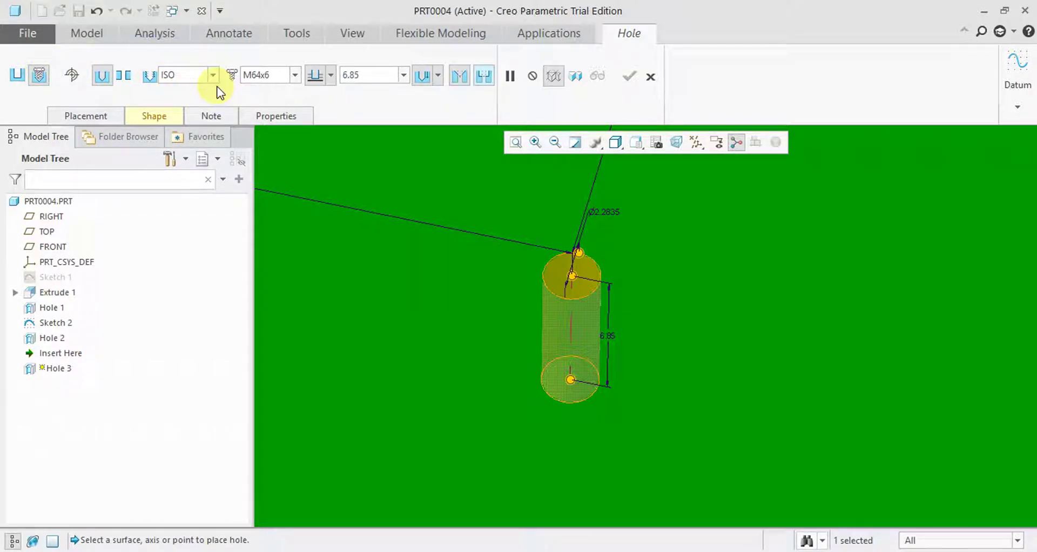
{"action": "left_click", "coordinate": [124, 81]}
Enter 15 for the countersink diameter and height, keeping Close Fit.
{"action": "scroll", "coordinate": [724, 235], "scroll_direction": "up", "scroll_amount": 2}
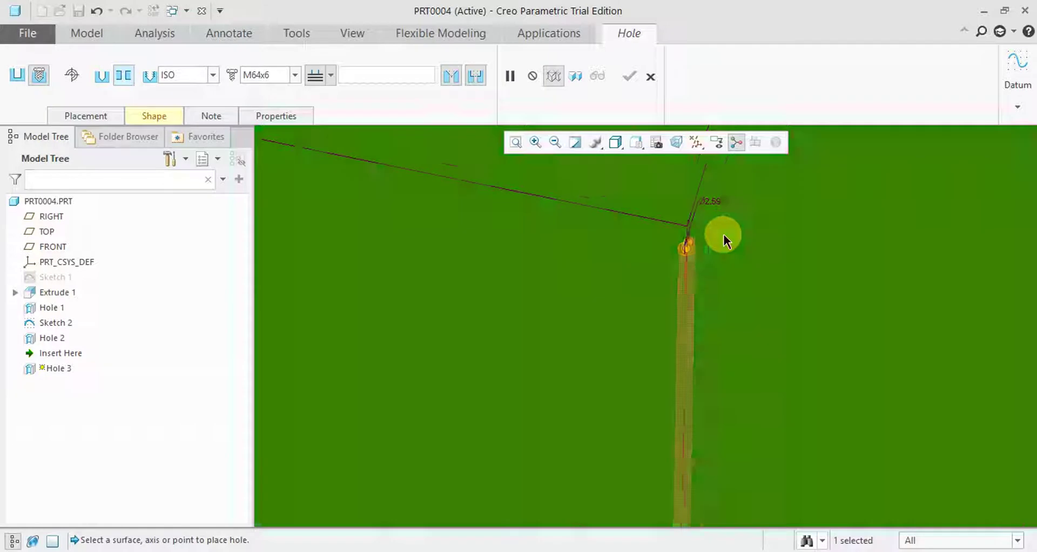
{"action": "scroll", "coordinate": [725, 236], "scroll_direction": "up", "scroll_amount": 4}
{"action": "scroll", "coordinate": [744, 269], "scroll_direction": "up", "scroll_amount": 3}
{"action": "scroll", "coordinate": [745, 269], "scroll_direction": "down", "scroll_amount": 2}
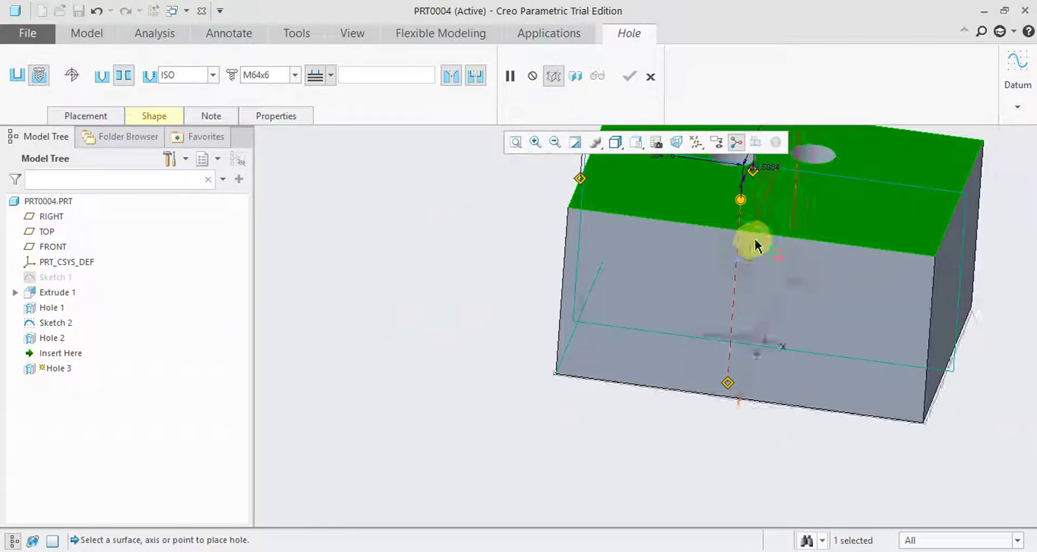
{"action": "scroll", "coordinate": [750, 238], "scroll_direction": "down", "scroll_amount": 2}
{"action": "scroll", "coordinate": [745, 174], "scroll_direction": "down", "scroll_amount": 2}
{"action": "scroll", "coordinate": [711, 167], "scroll_direction": "down", "scroll_amount": 2}
{"action": "scroll", "coordinate": [699, 259], "scroll_direction": "down", "scroll_amount": 1}
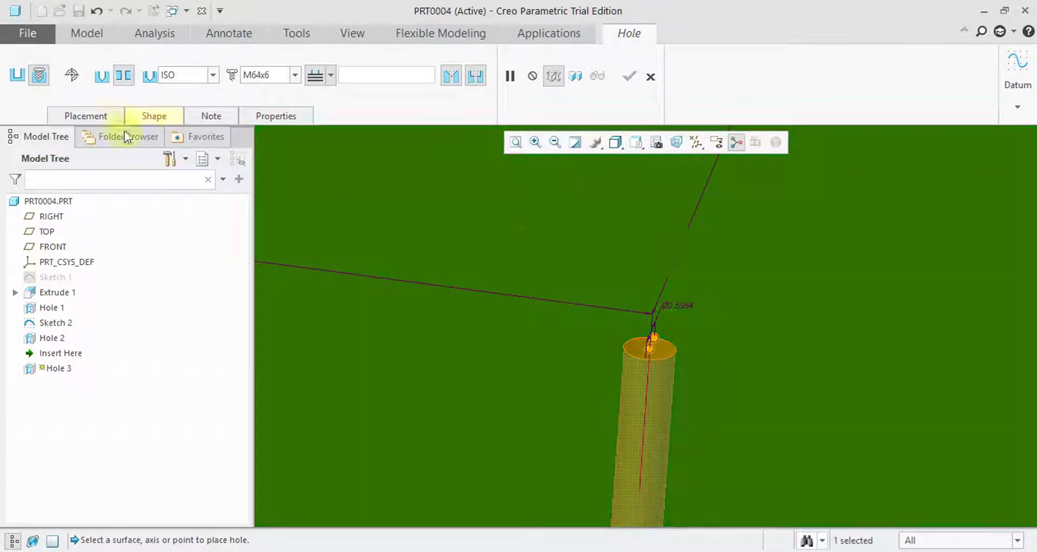
{"action": "left_click", "coordinate": [147, 116]}
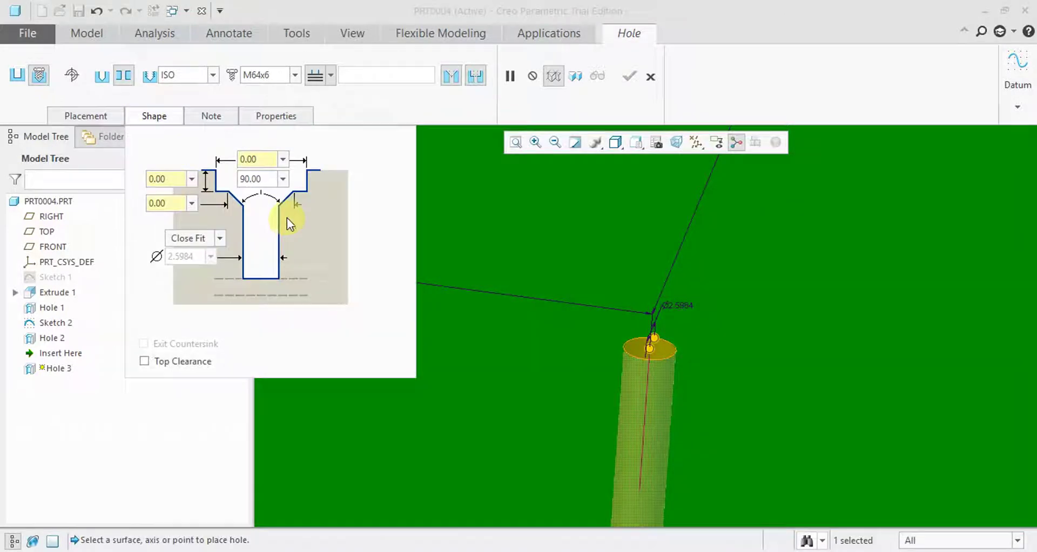
{"action": "scroll", "coordinate": [606, 308], "scroll_direction": "down", "scroll_amount": 1}
{"action": "scroll", "coordinate": [672, 324], "scroll_direction": "down", "scroll_amount": 1}
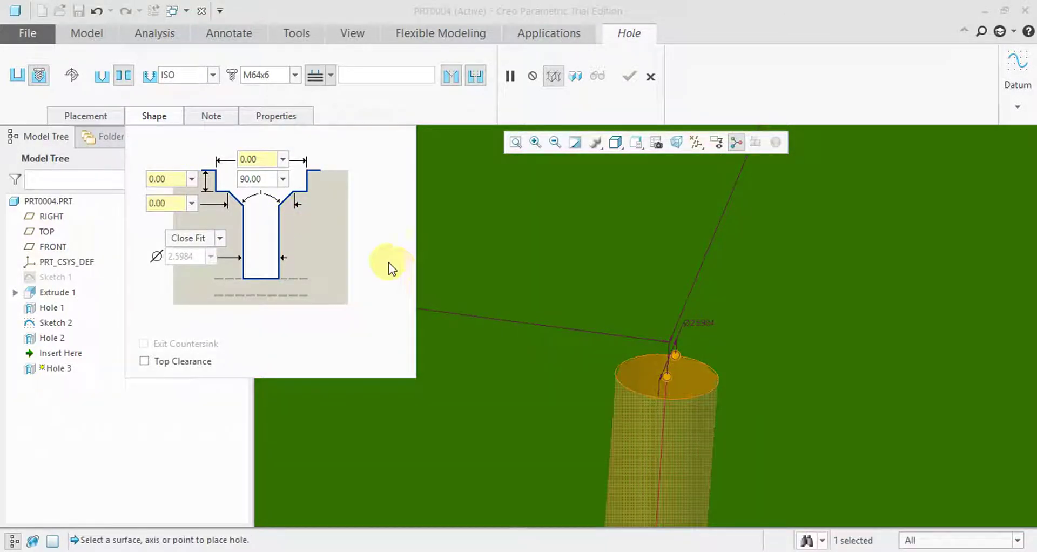
{"action": "double_click", "coordinate": [273, 159]}
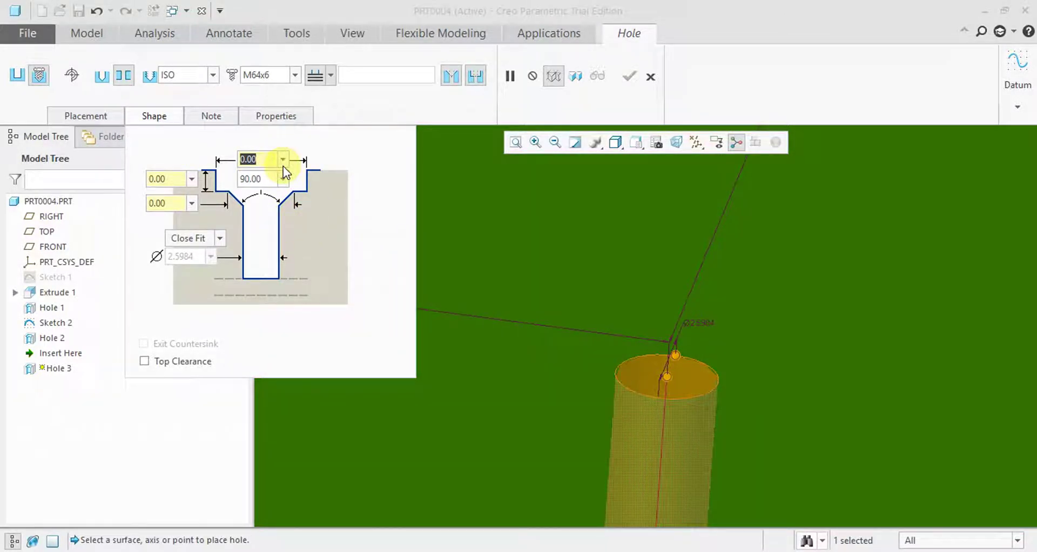
{"action": "type", "text": "15"}
{"action": "double_click", "coordinate": [162, 179]}
{"action": "type", "text": "15"}
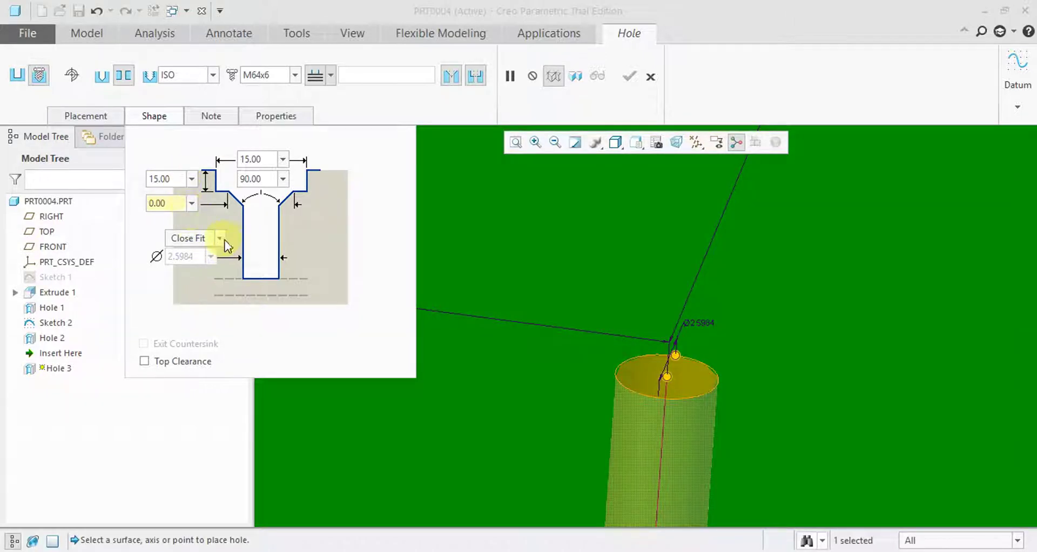
{"action": "left_click", "coordinate": [220, 238]}
{"action": "left_click", "coordinate": [219, 248]}
Re-enter the countersink diameter as 15 and set both depth values to 3.00.
{"action": "double_click", "coordinate": [251, 159]}
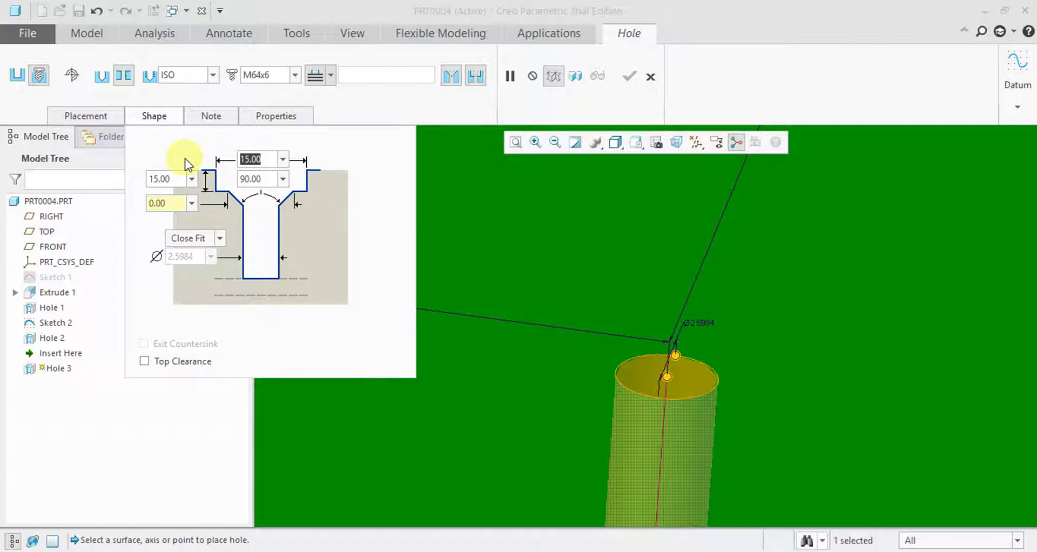
{"action": "key", "text": "BackSpace"}
{"action": "type", "text": "1"}
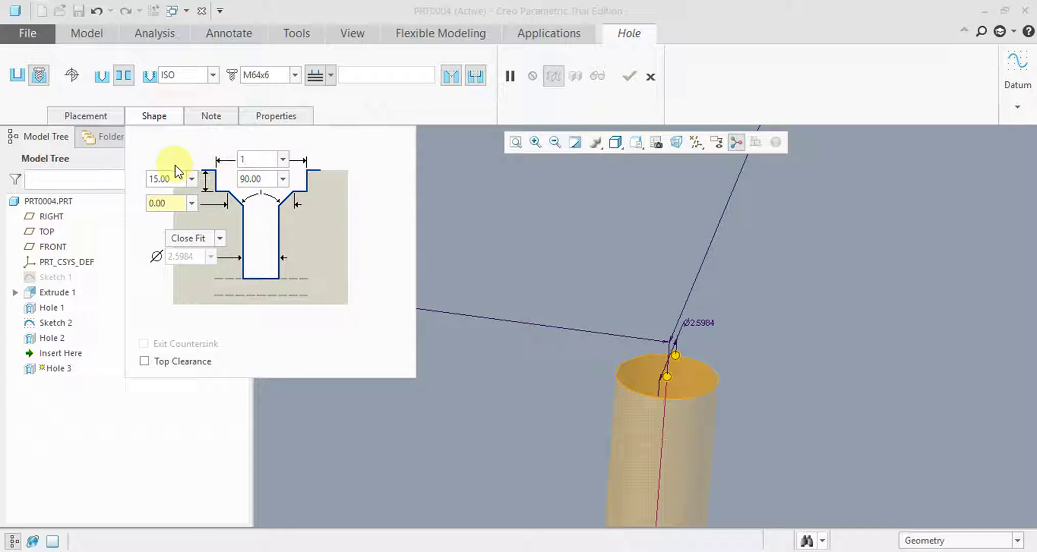
{"action": "type", "text": "5"}
{"action": "left_click", "coordinate": [177, 178]}
{"action": "type", "text": "3"}
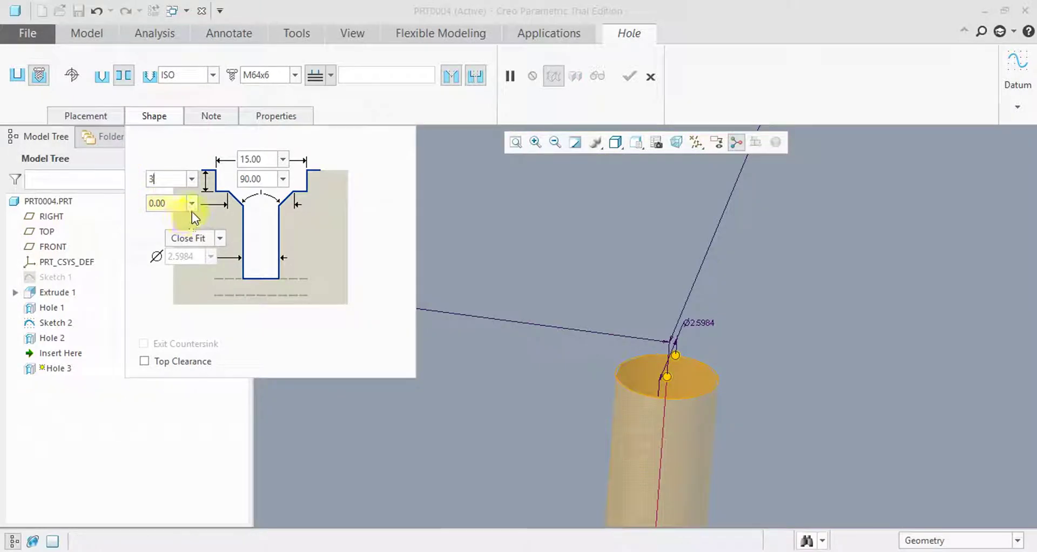
{"action": "left_click", "coordinate": [193, 211]}
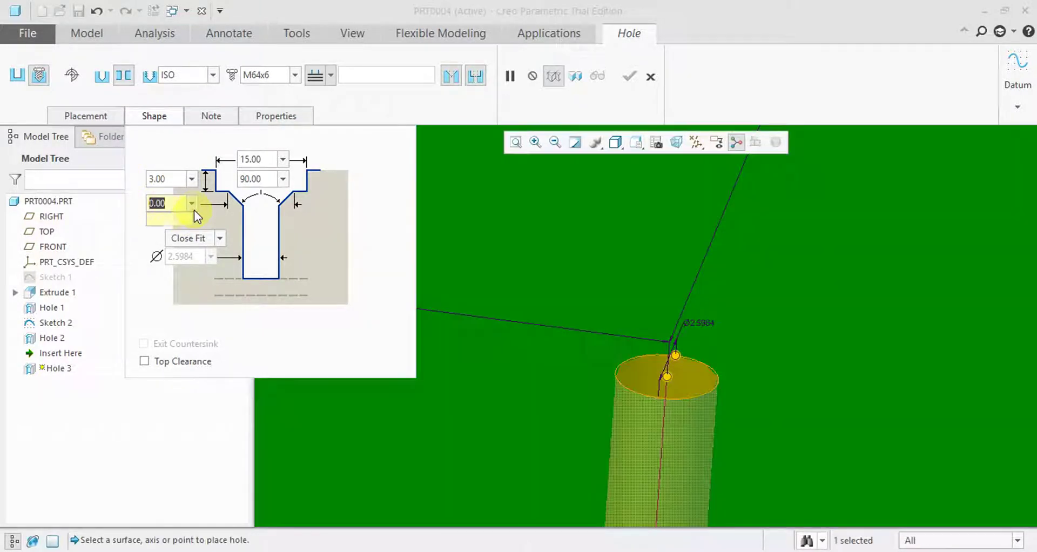
{"action": "type", "text": "3"}
{"action": "key", "text": "Return"}
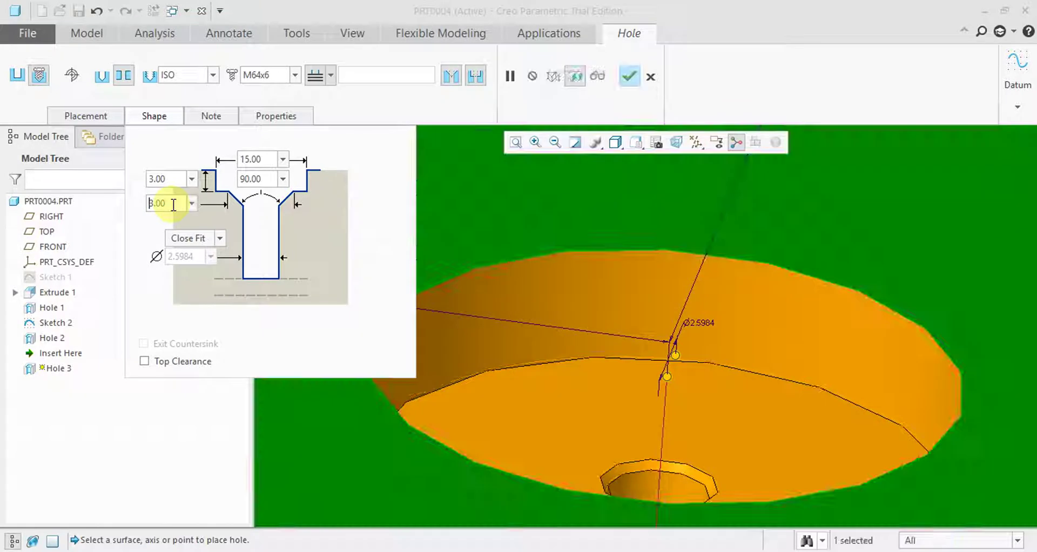
Accept the countersunk threaded Hole 3 on the block's top face.
{"action": "scroll", "coordinate": [553, 319], "scroll_direction": "down", "scroll_amount": 3}
{"action": "scroll", "coordinate": [556, 331], "scroll_direction": "down", "scroll_amount": 2}
{"action": "scroll", "coordinate": [561, 330], "scroll_direction": "down", "scroll_amount": 2}
{"action": "scroll", "coordinate": [564, 330], "scroll_direction": "down", "scroll_amount": 2}
{"action": "scroll", "coordinate": [564, 330], "scroll_direction": "down", "scroll_amount": 2}
{"action": "scroll", "coordinate": [551, 398], "scroll_direction": "up", "scroll_amount": 3}
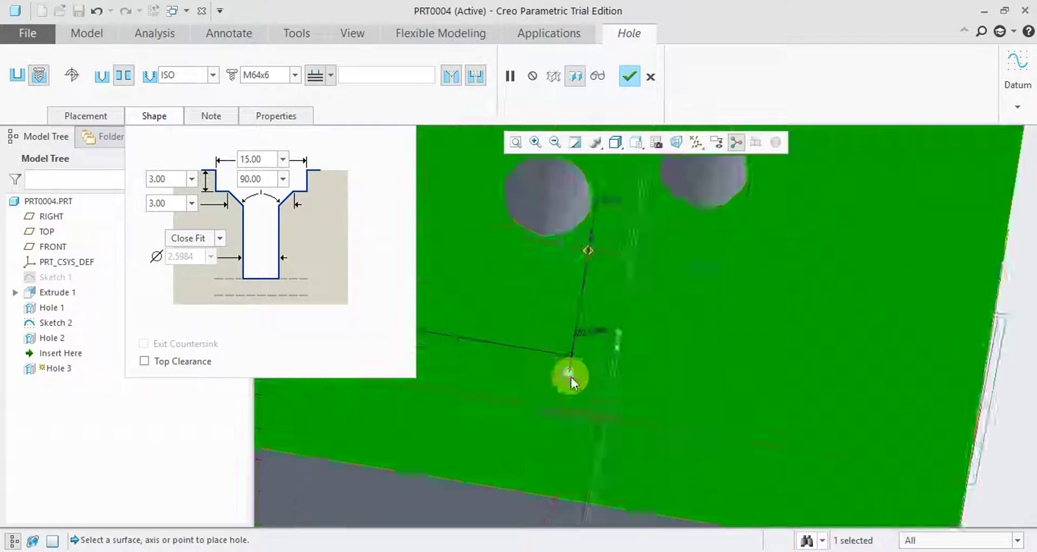
{"action": "scroll", "coordinate": [565, 372], "scroll_direction": "up", "scroll_amount": 2}
{"action": "scroll", "coordinate": [546, 387], "scroll_direction": "up", "scroll_amount": 2}
{"action": "scroll", "coordinate": [528, 398], "scroll_direction": "up", "scroll_amount": 3}
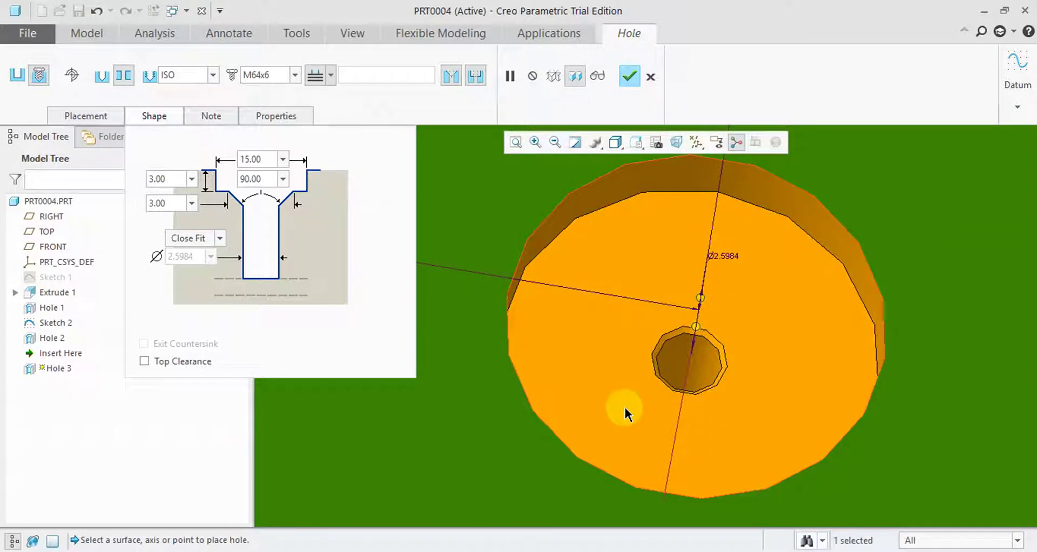
{"action": "scroll", "coordinate": [542, 175], "scroll_direction": "down", "scroll_amount": 3}
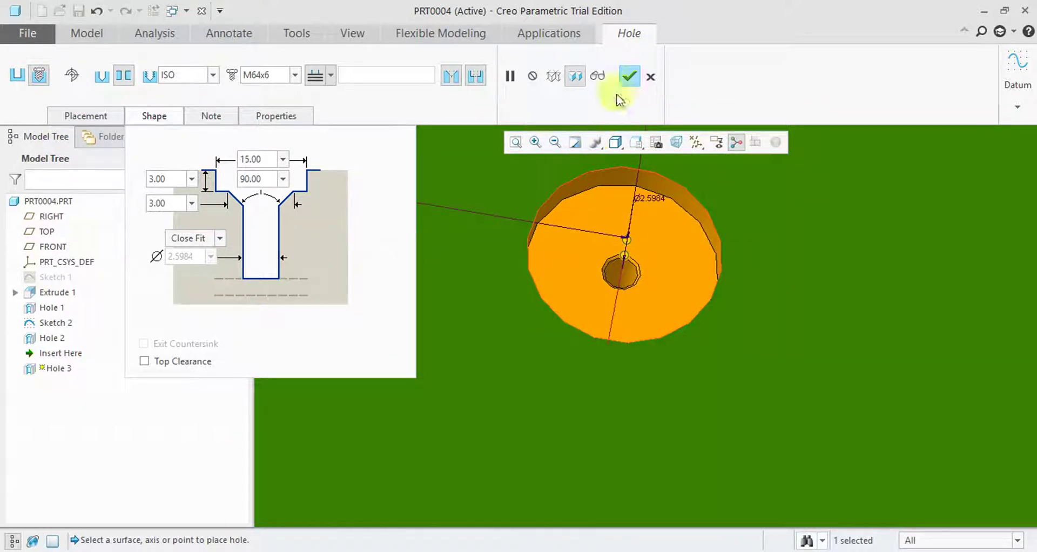
{"action": "left_click", "coordinate": [626, 77]}
Orbit the block, restore the default view, and turn it to show the top face.
{"action": "scroll", "coordinate": [621, 203], "scroll_direction": "up", "scroll_amount": 5}
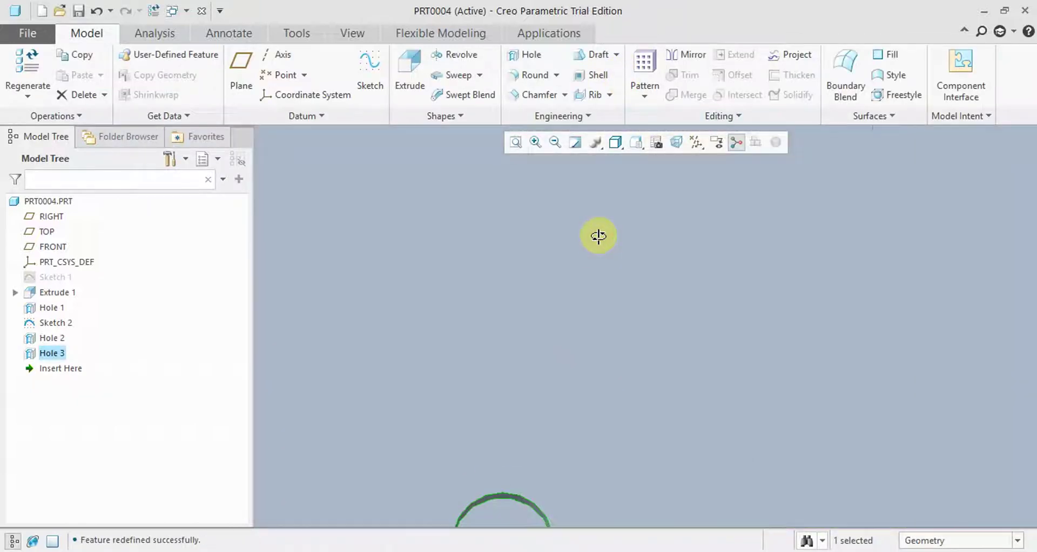
{"action": "mouse_move", "coordinate": [599, 235]}
{"action": "middle_mouse_down"}
{"action": "mouse_move", "coordinate": [574, 273]}
{"action": "mouse_move", "coordinate": [560, 219]}
{"action": "middle_mouse_up"}
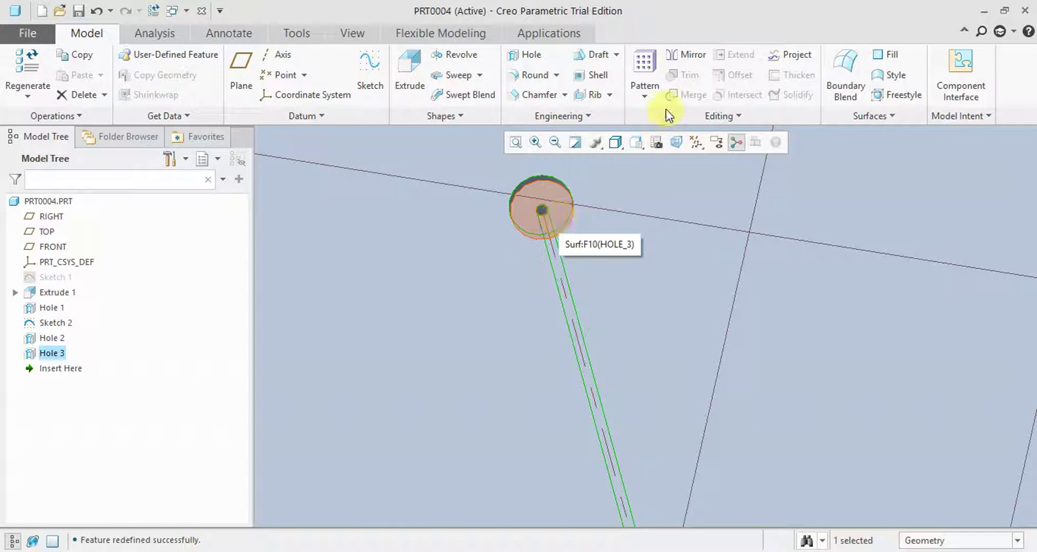
{"action": "key", "text": "ctrl+d"}
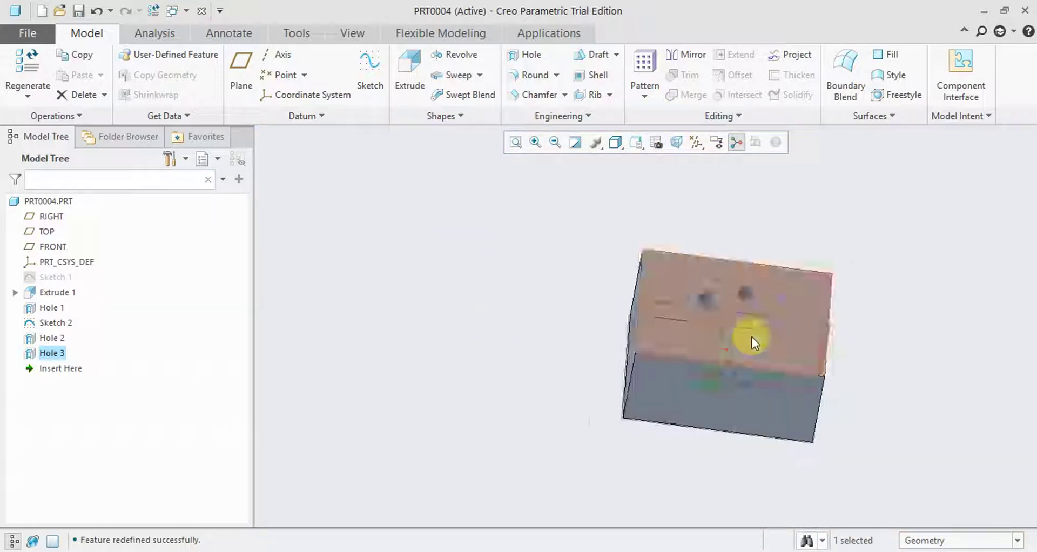
{"action": "scroll", "coordinate": [737, 335], "scroll_direction": "up", "scroll_amount": 3}
{"action": "mouse_move", "coordinate": [736, 336]}
{"action": "middle_mouse_down"}
{"action": "mouse_move", "coordinate": [717, 331]}
{"action": "mouse_move", "coordinate": [621, 129]}
{"action": "middle_mouse_up"}
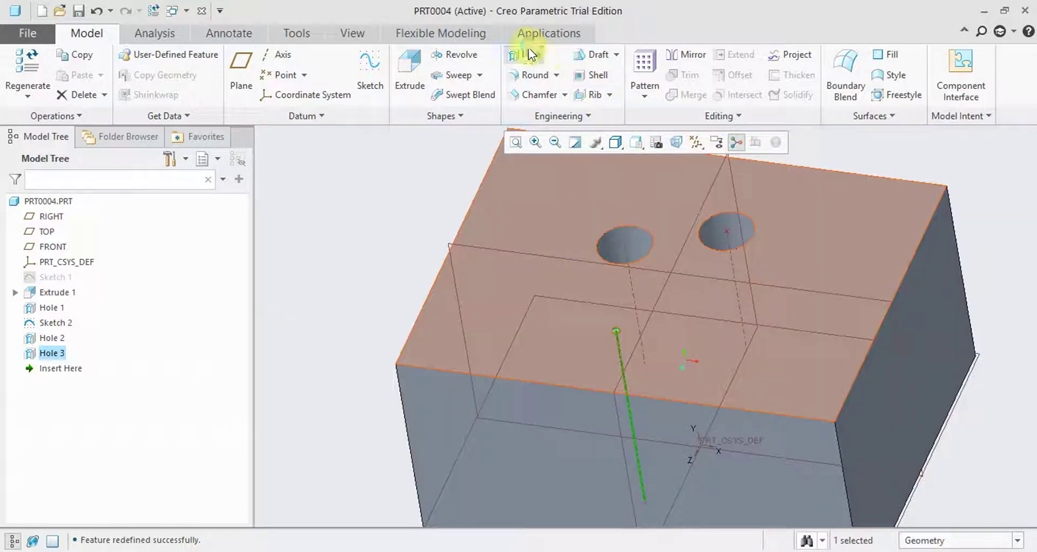
Place Hole 4 on the top face, referenced 225.20 and 246.18 from two edges.
{"action": "left_click", "coordinate": [529, 54]}
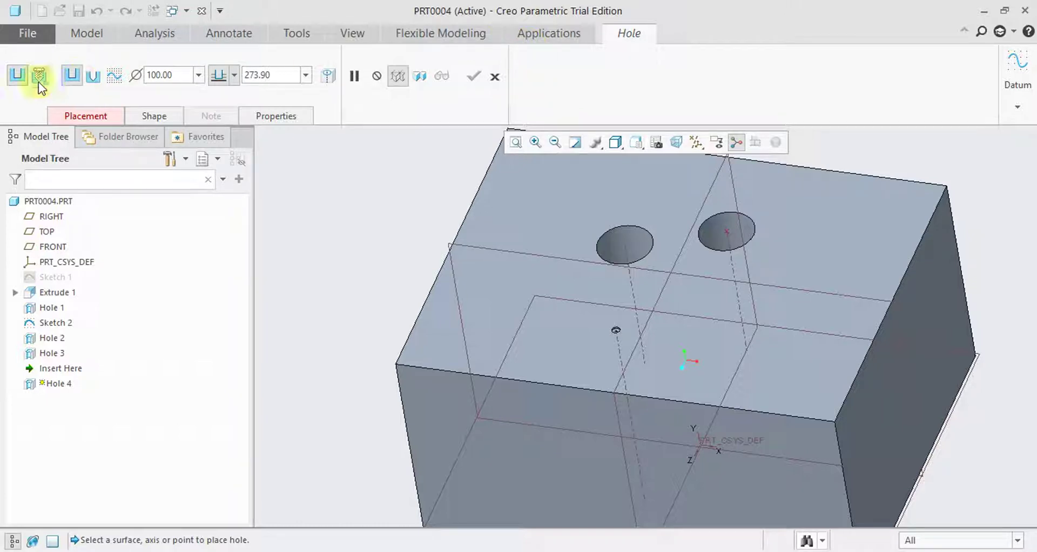
{"action": "left_click", "coordinate": [562, 285]}
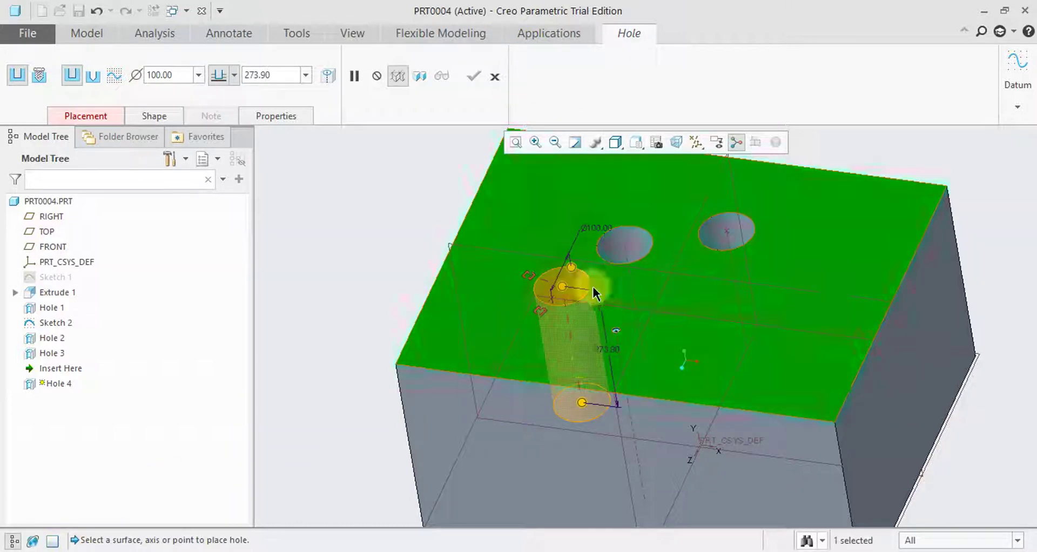
{"action": "left_click_drag", "start_coordinate": [528, 274], "coordinate": [443, 261]}
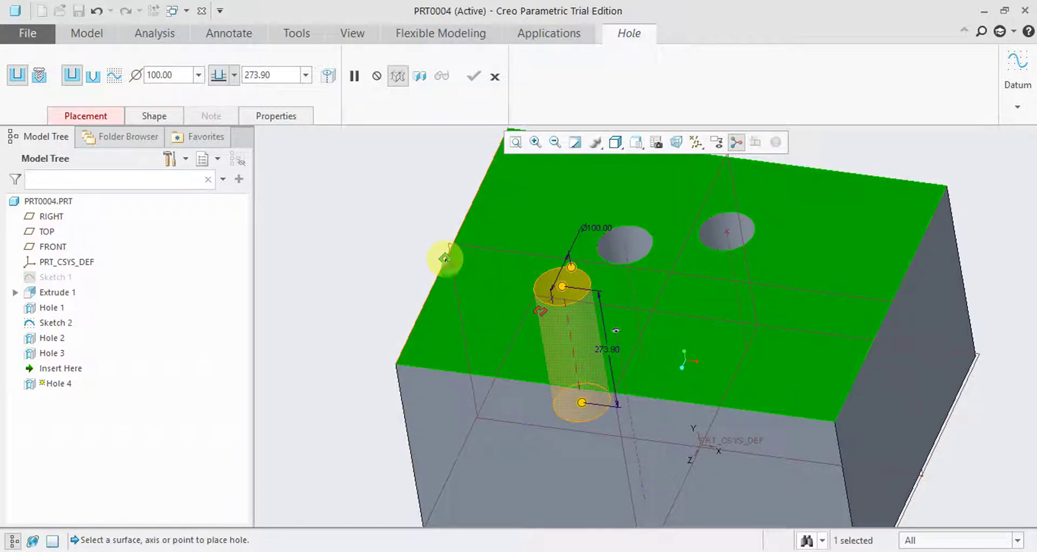
{"action": "left_click_drag", "start_coordinate": [538, 311], "coordinate": [533, 388]}
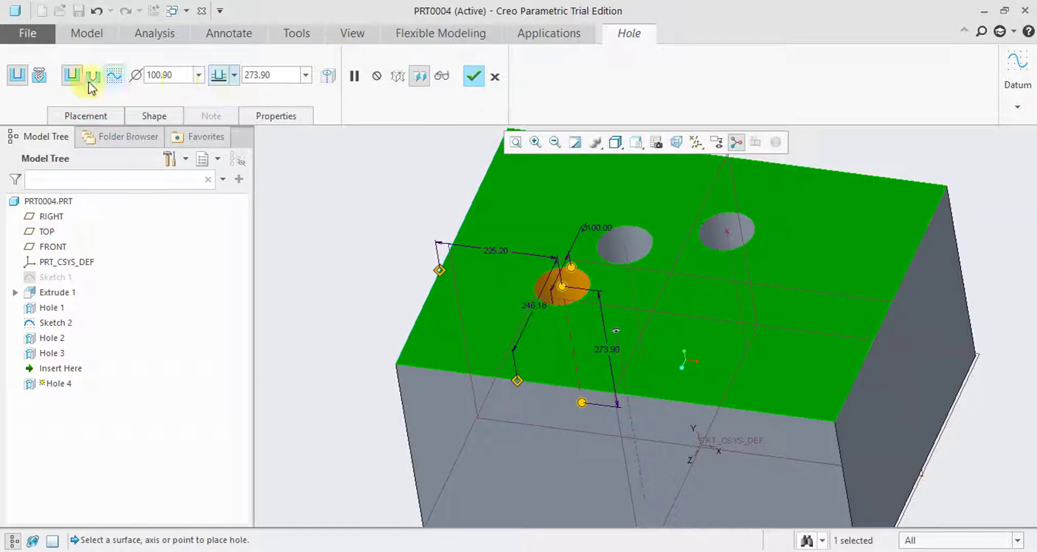
Make Hole 4 a standard Ø100.00 blind 273.90 hole with a 180.00, 82.0 countersink.
{"action": "left_click", "coordinate": [92, 75]}
{"action": "left_click", "coordinate": [388, 75]}
{"action": "scroll", "coordinate": [602, 297], "scroll_direction": "down", "scroll_amount": 4}
{"action": "scroll", "coordinate": [599, 304], "scroll_direction": "up", "scroll_amount": 4}
{"action": "left_click", "coordinate": [363, 75]}
{"action": "scroll", "coordinate": [463, 435], "scroll_direction": "down", "scroll_amount": 4}
{"action": "scroll", "coordinate": [519, 380], "scroll_direction": "up", "scroll_amount": 4}
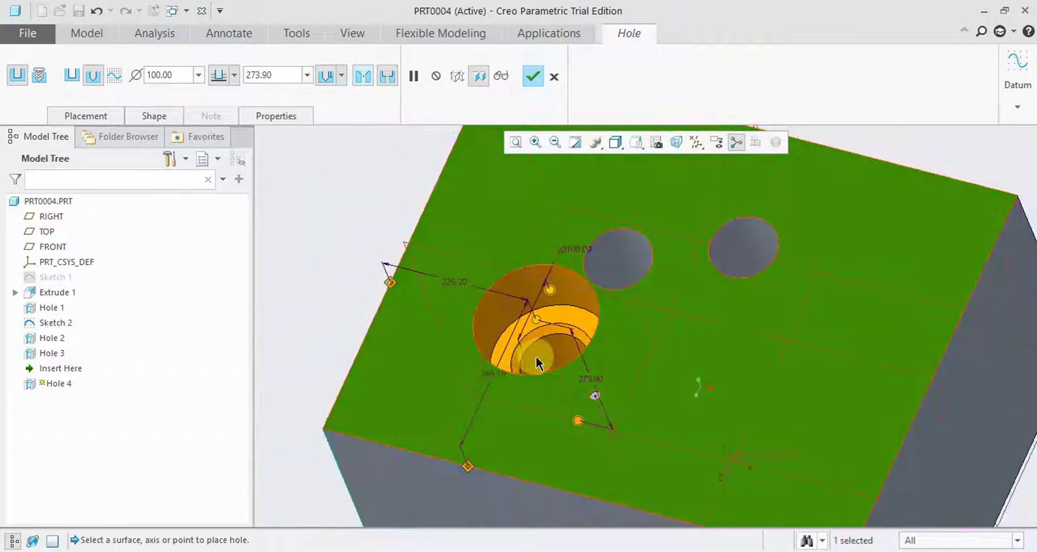
{"action": "scroll", "coordinate": [537, 359], "scroll_direction": "down", "scroll_amount": 3}
{"action": "middle_click_drag", "start_coordinate": [546, 370], "coordinate": [562, 373]}
{"action": "scroll", "coordinate": [589, 378], "scroll_direction": "down", "scroll_amount": 3}
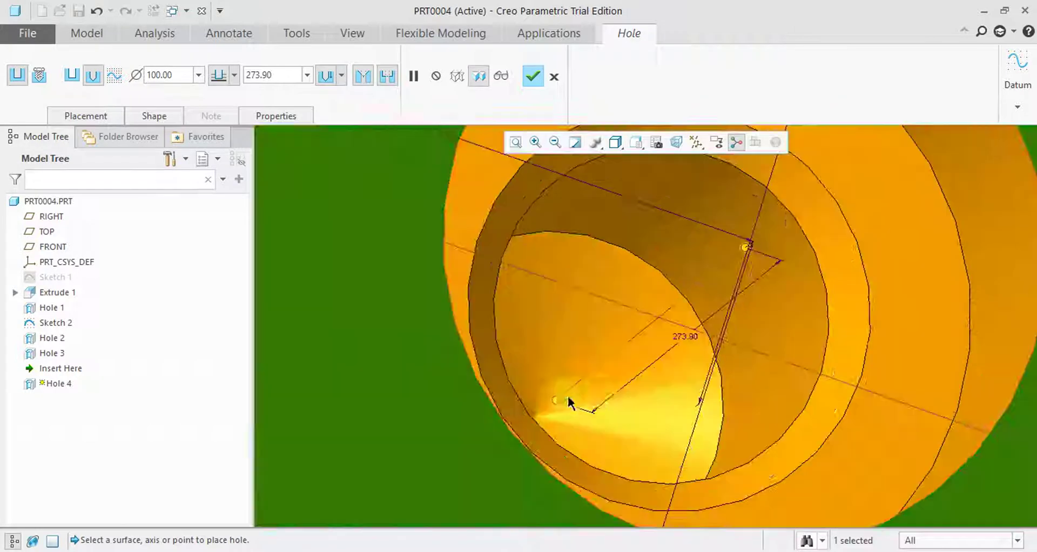
{"action": "left_click", "coordinate": [170, 109]}
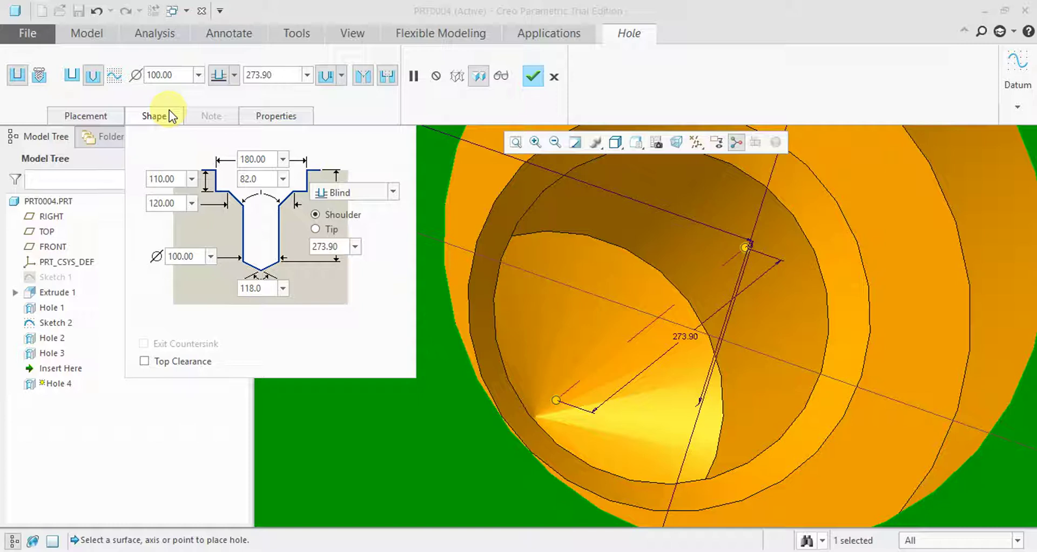
{"action": "scroll", "coordinate": [598, 357], "scroll_direction": "up", "scroll_amount": 5}
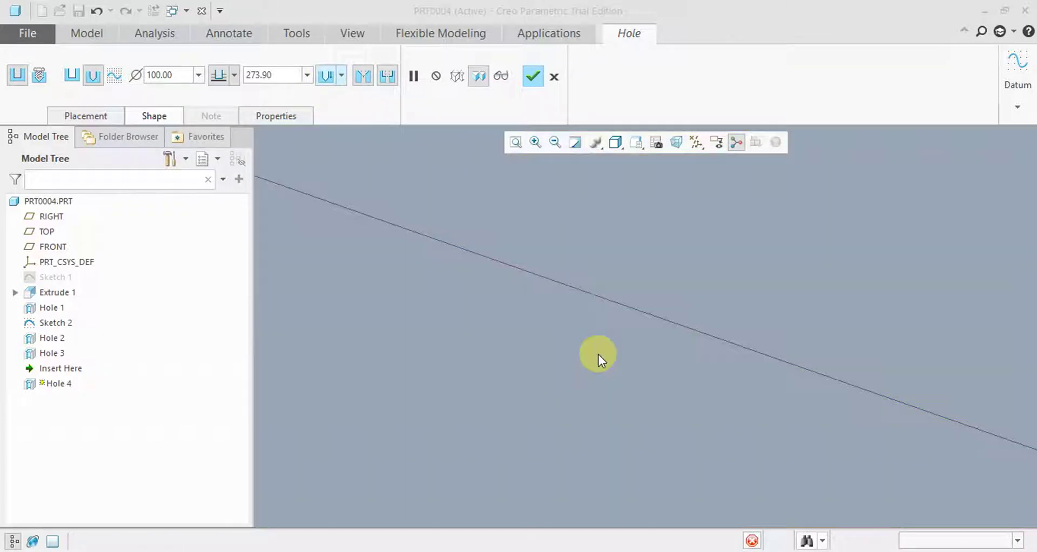
Return to the Hole 4 dashboard, accept the countersunk standard hole, and inspect it.
{"action": "key", "text": "ctrl+d"}
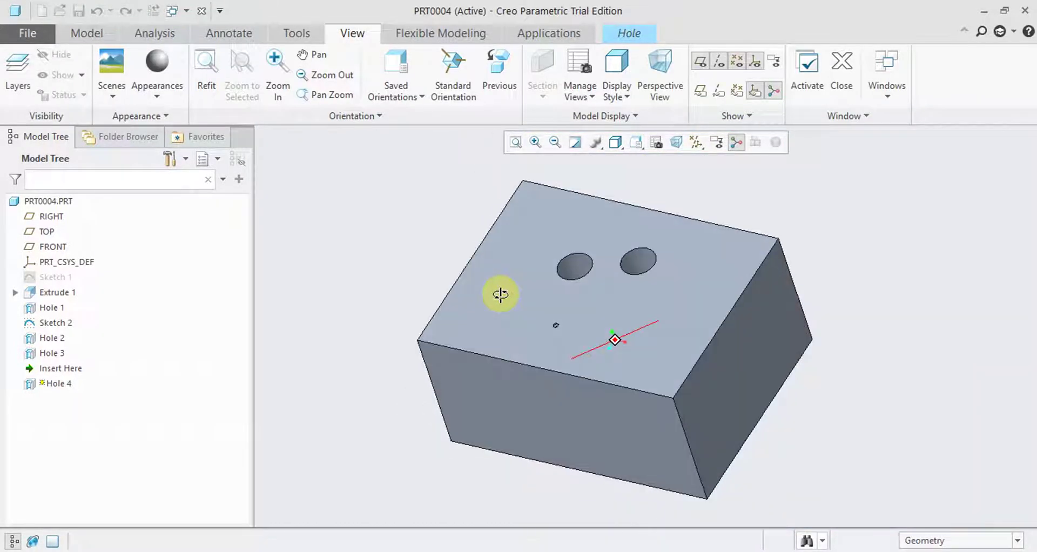
{"action": "scroll", "coordinate": [565, 332], "scroll_direction": "up", "scroll_amount": 5}
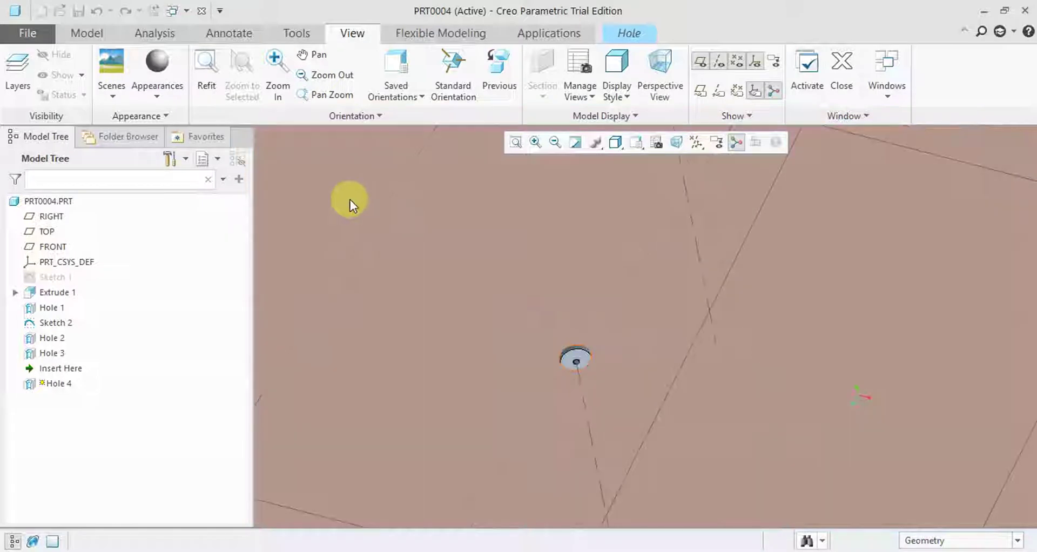
{"action": "left_click", "coordinate": [82, 37]}
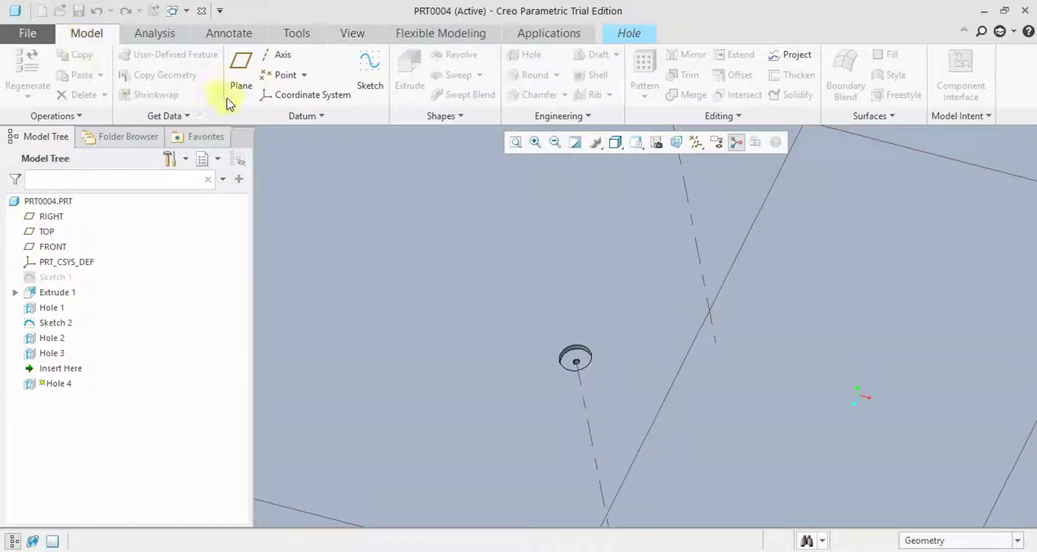
{"action": "left_click", "coordinate": [607, 37]}
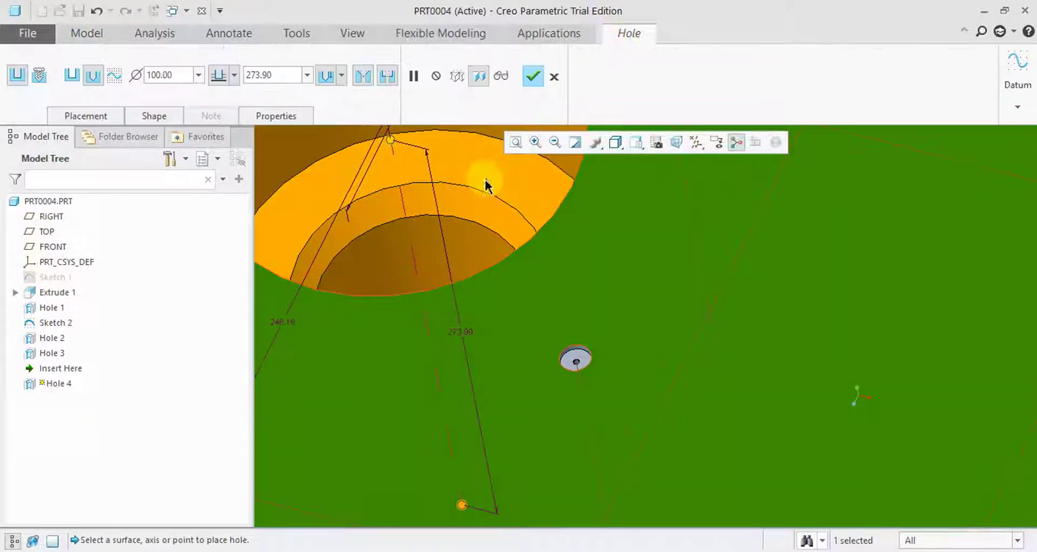
{"action": "scroll", "coordinate": [616, 291], "scroll_direction": "down", "scroll_amount": 5}
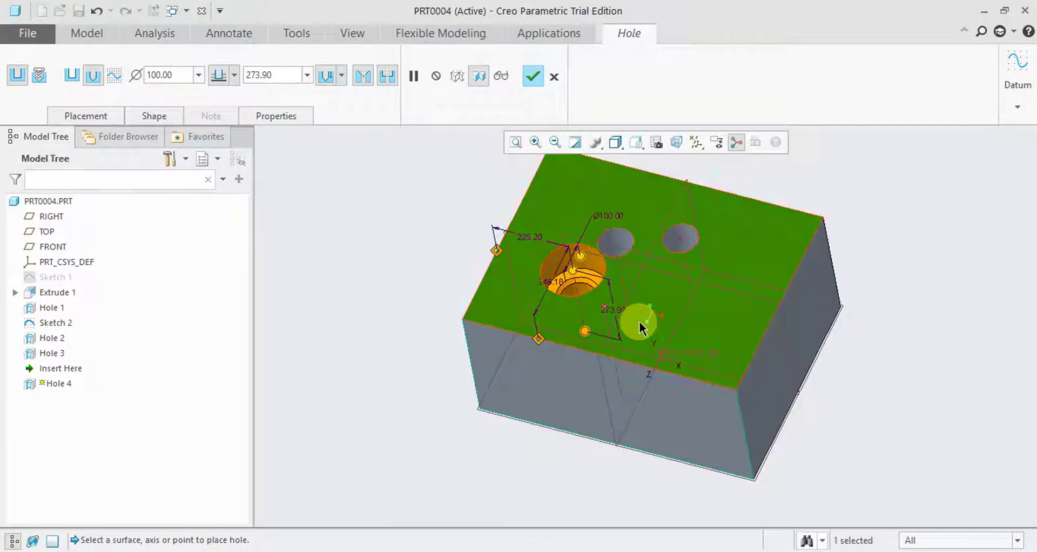
{"action": "middle_click", "coordinate": [639, 327]}
{"action": "scroll", "coordinate": [541, 247], "scroll_direction": "up", "scroll_amount": 5}
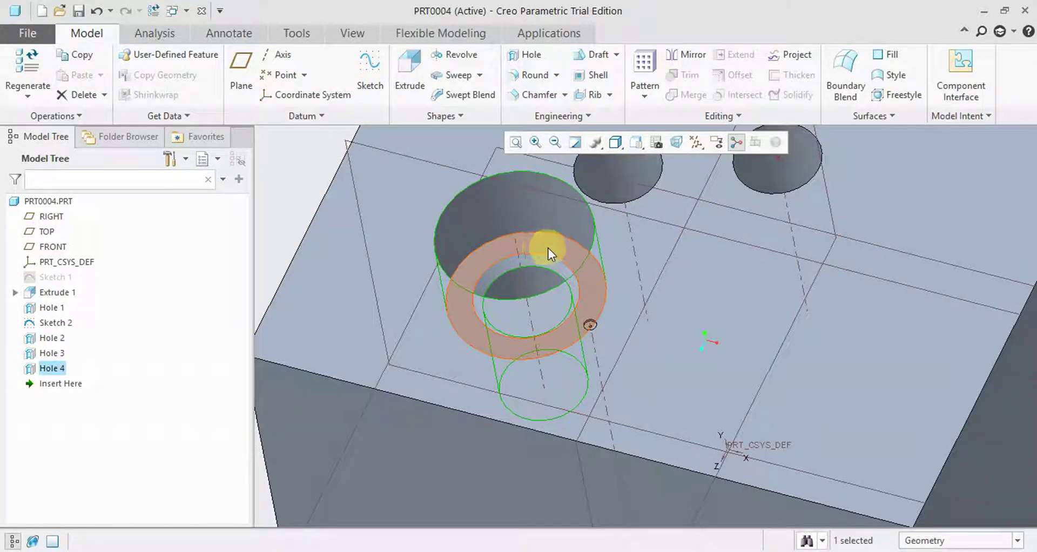
{"action": "middle_click_drag", "start_coordinate": [539, 240], "coordinate": [540, 244]}
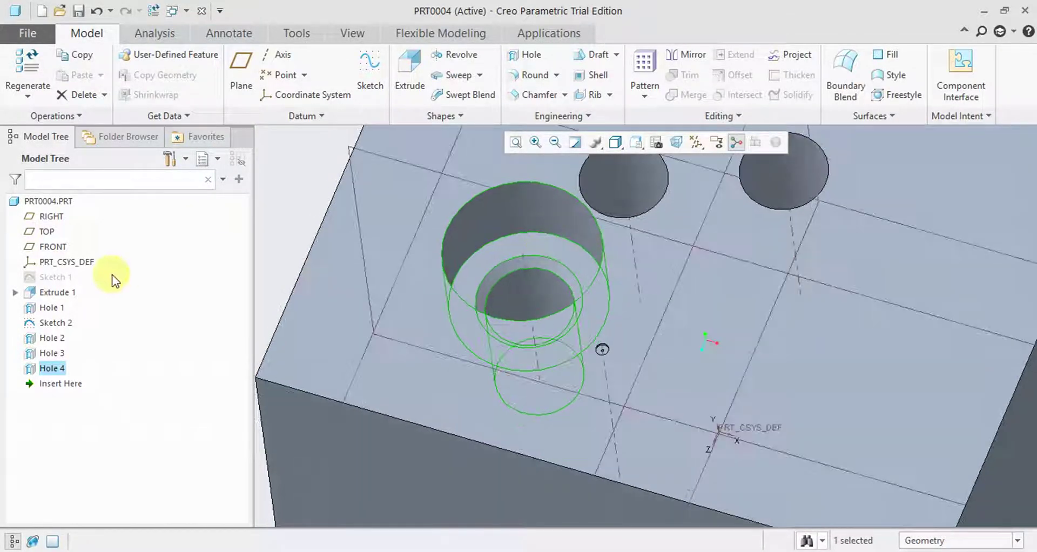